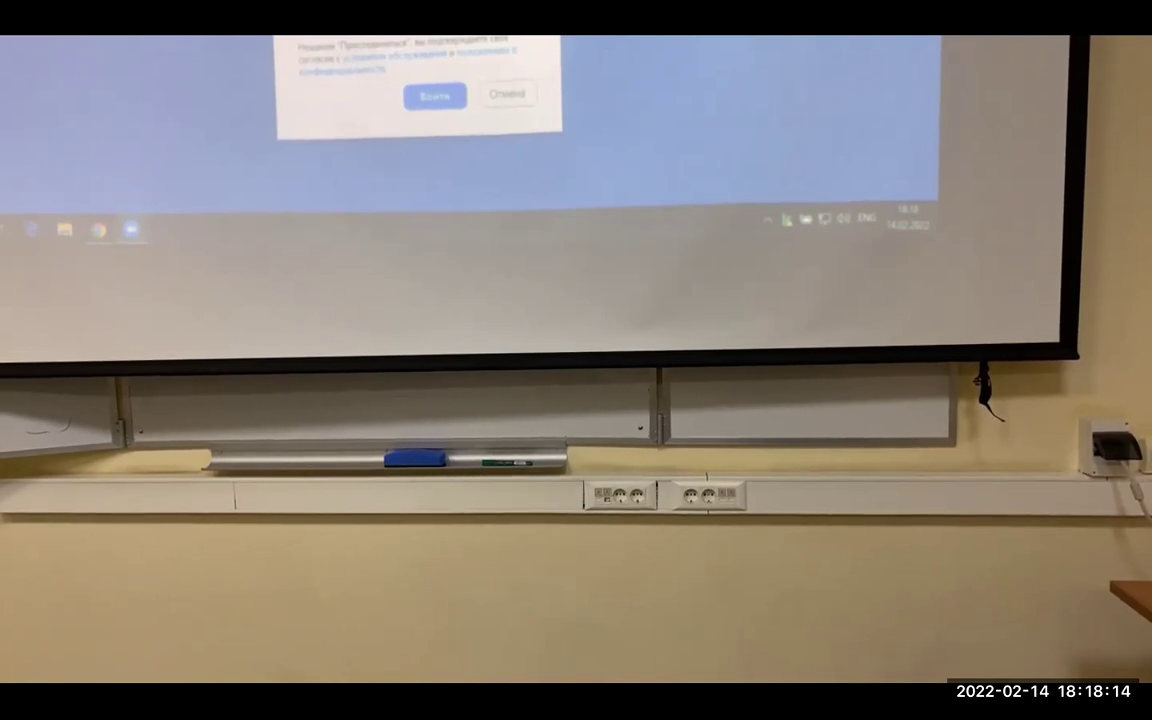
click(454, 104)
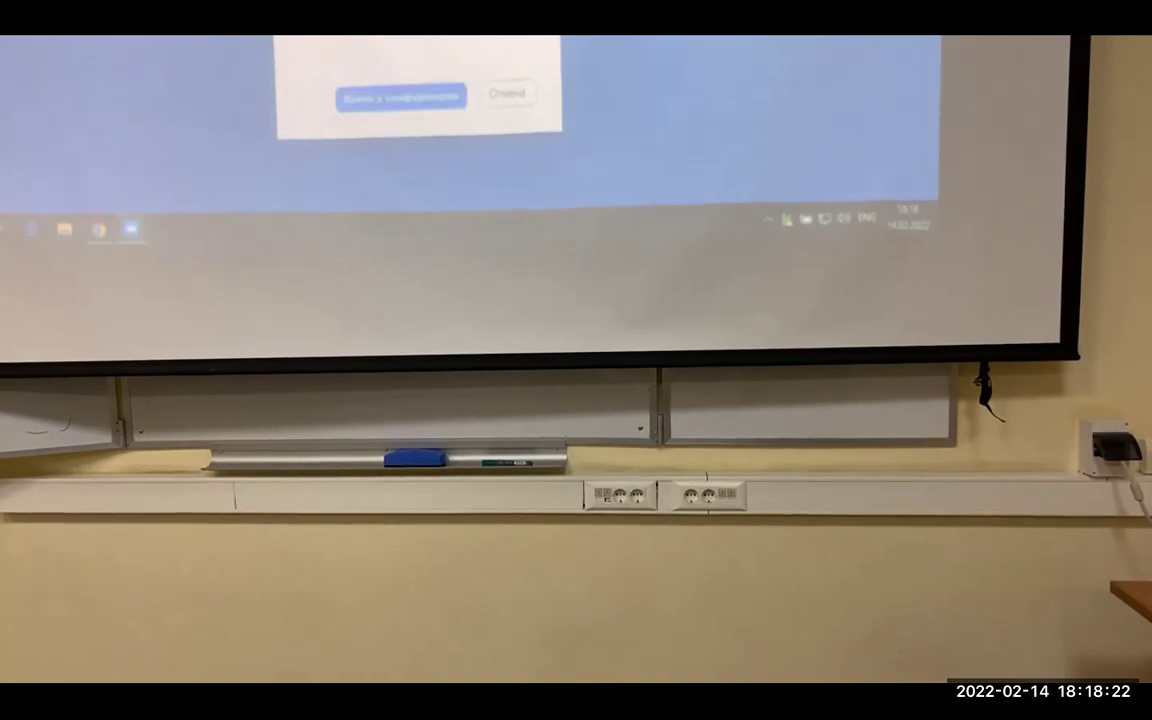
click(407, 110)
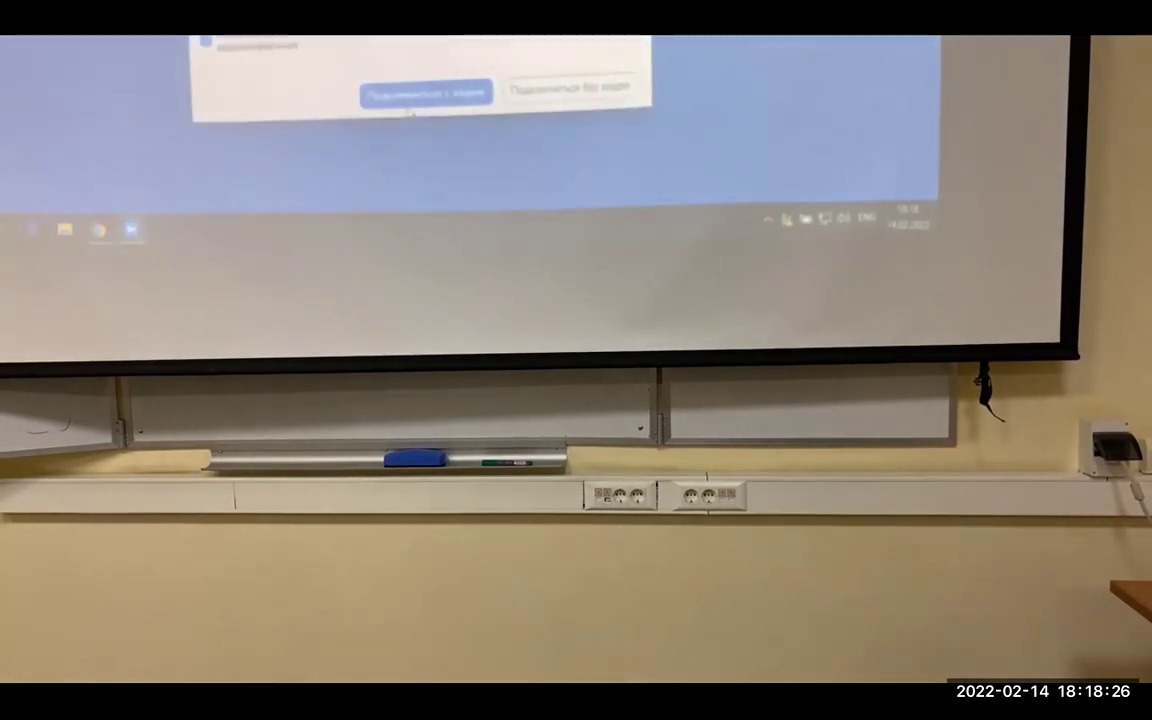
click(408, 108)
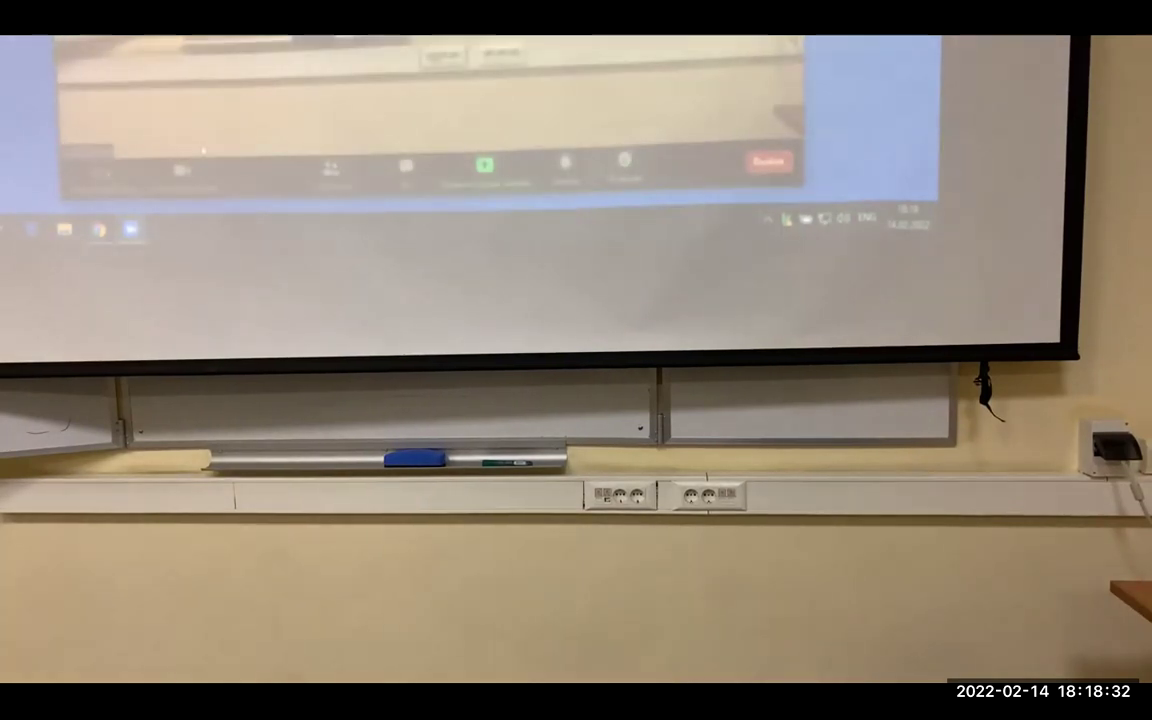
click(482, 168)
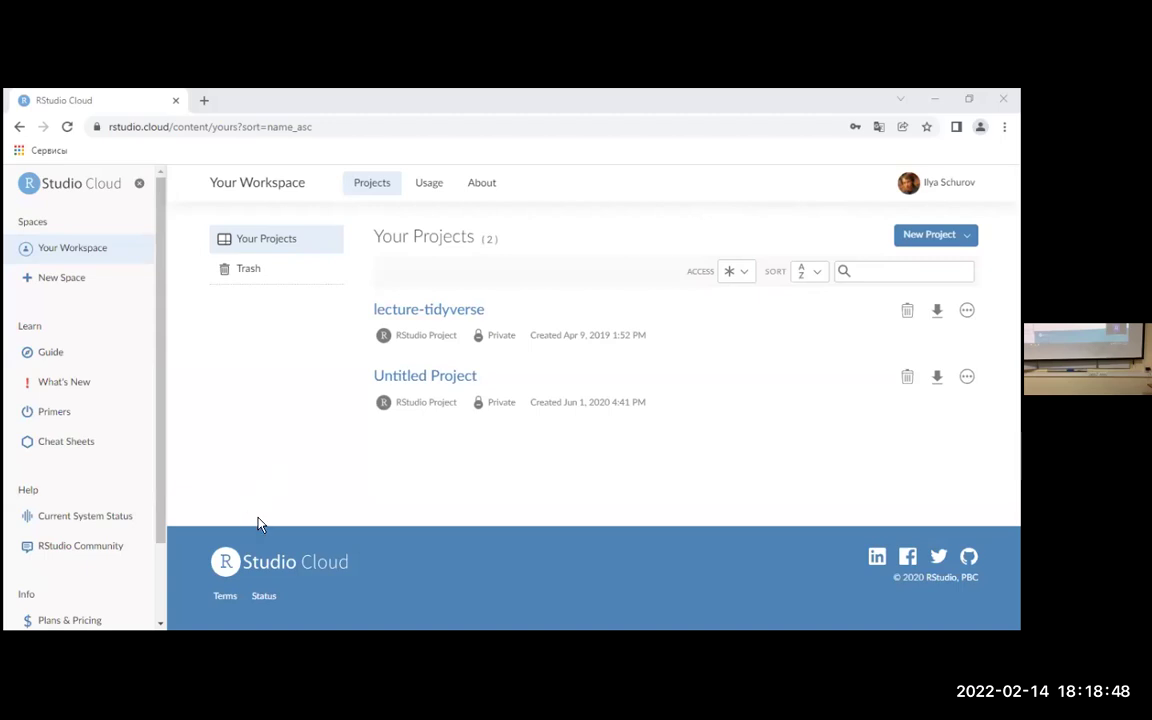
click(172, 627)
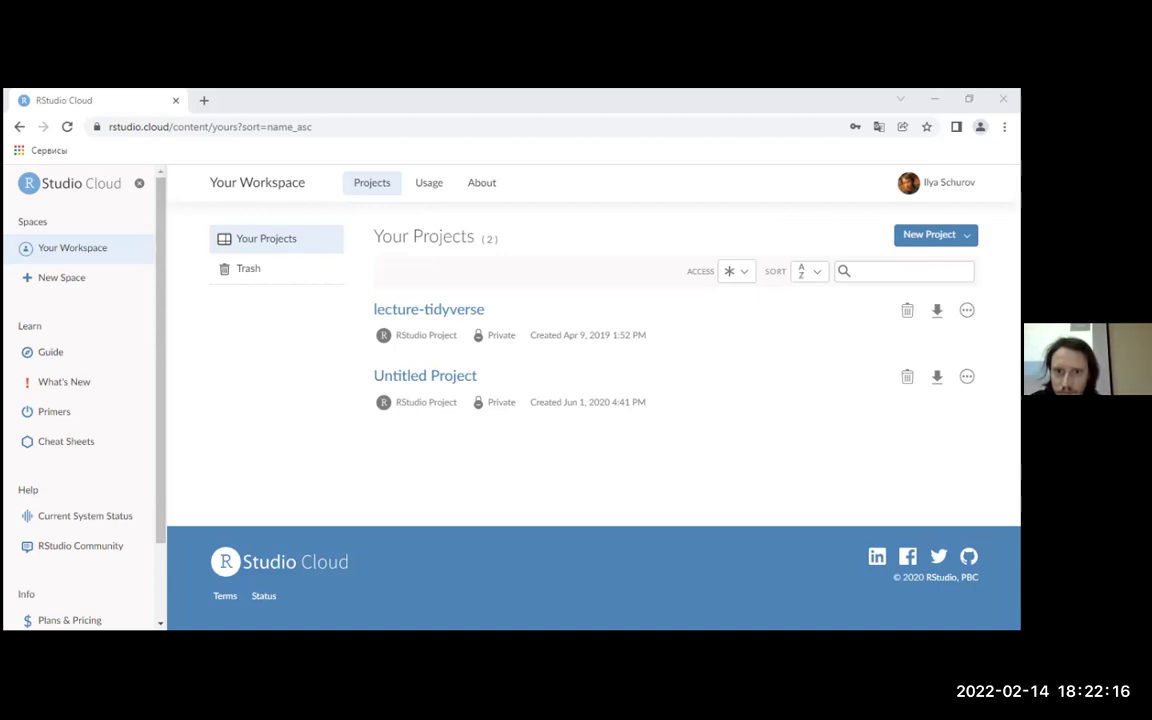
Step: Create a new RStudio project in the workspace and name it color-score
click(918, 240)
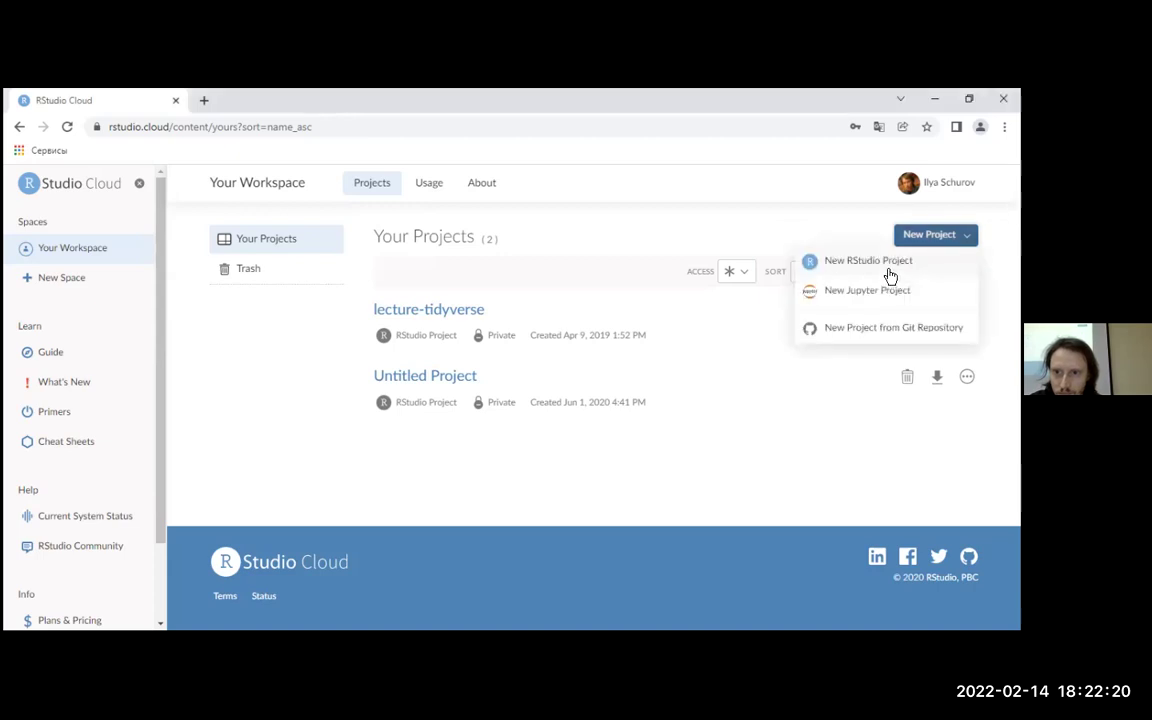
right_click(885, 274)
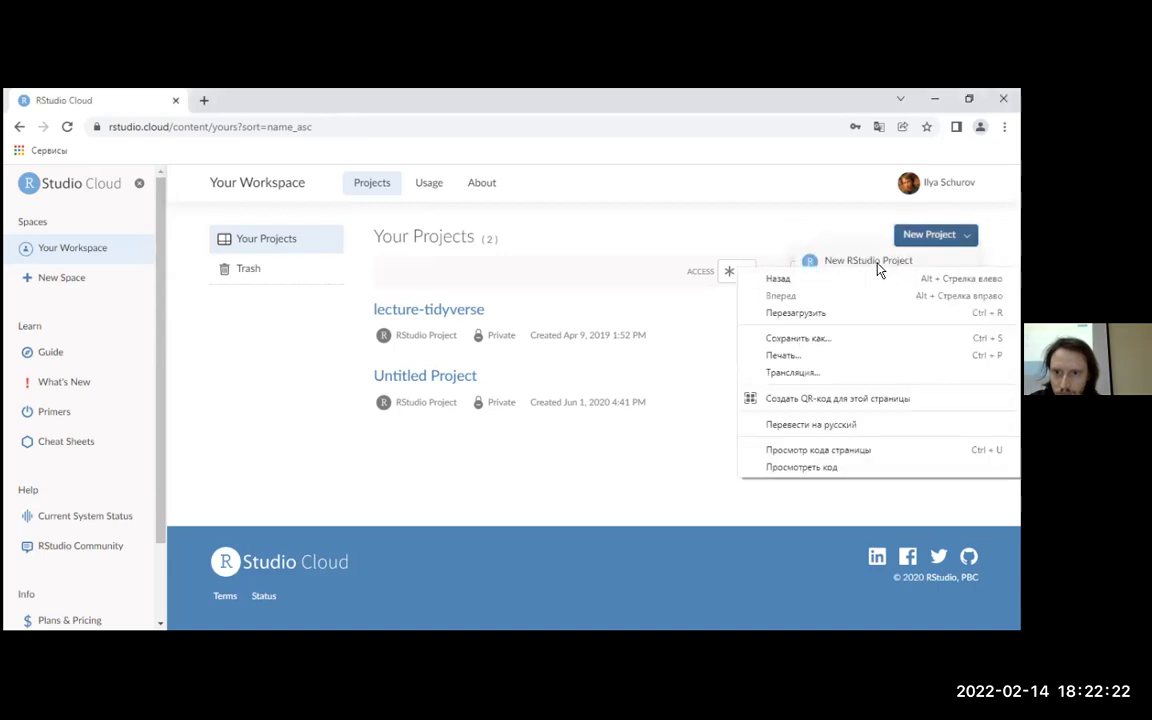
click(810, 260)
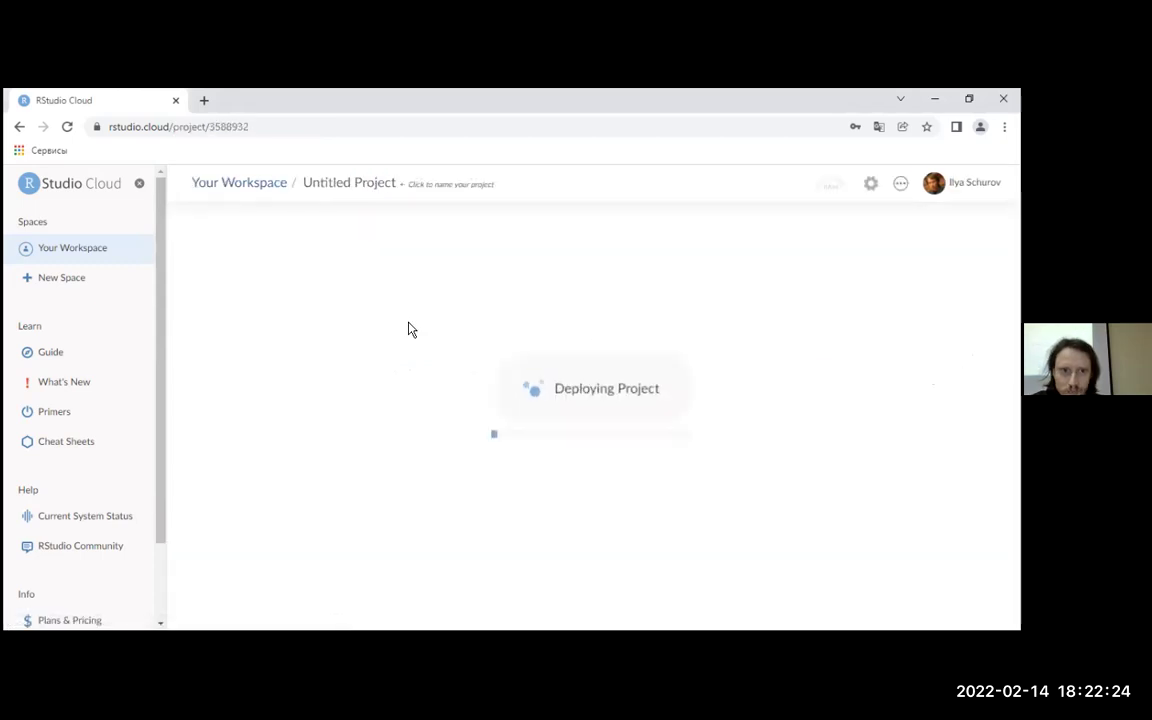
click(360, 184)
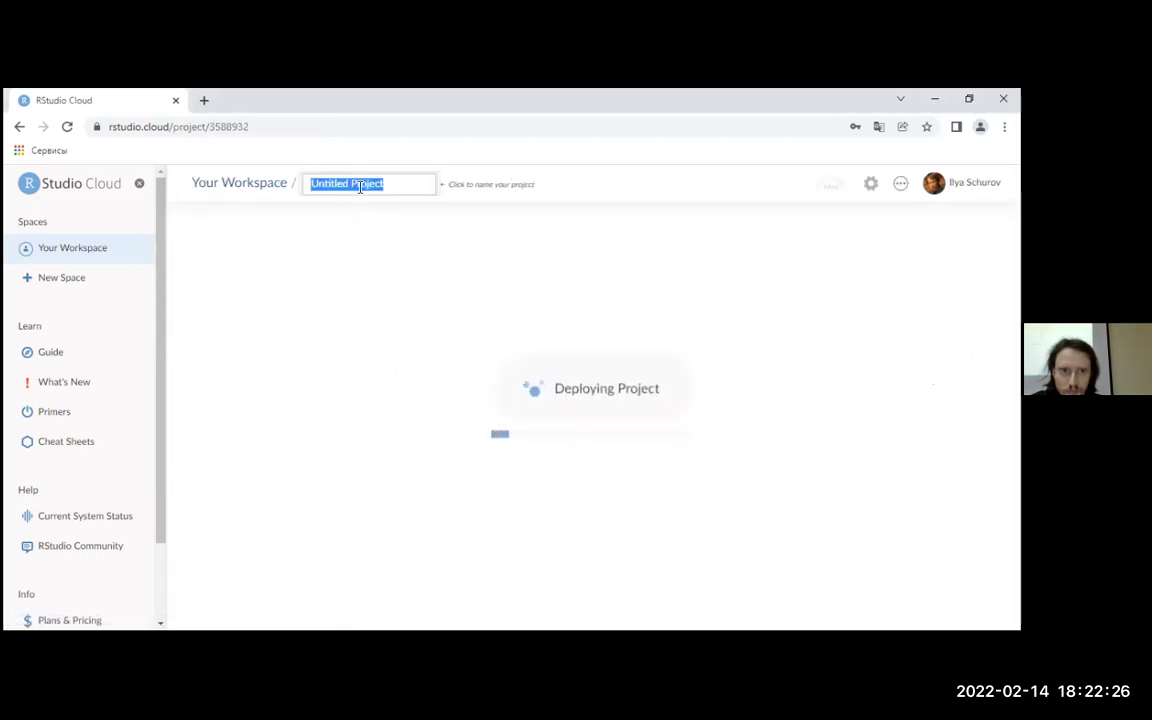
text(color-score)
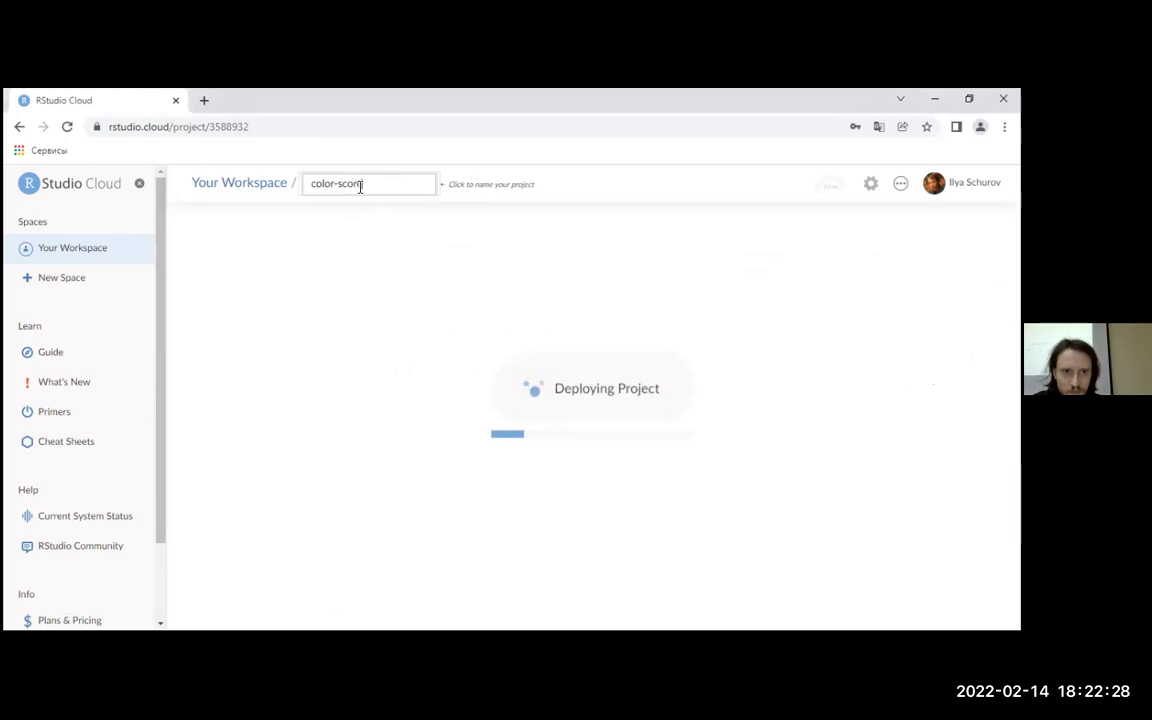
key(Return)
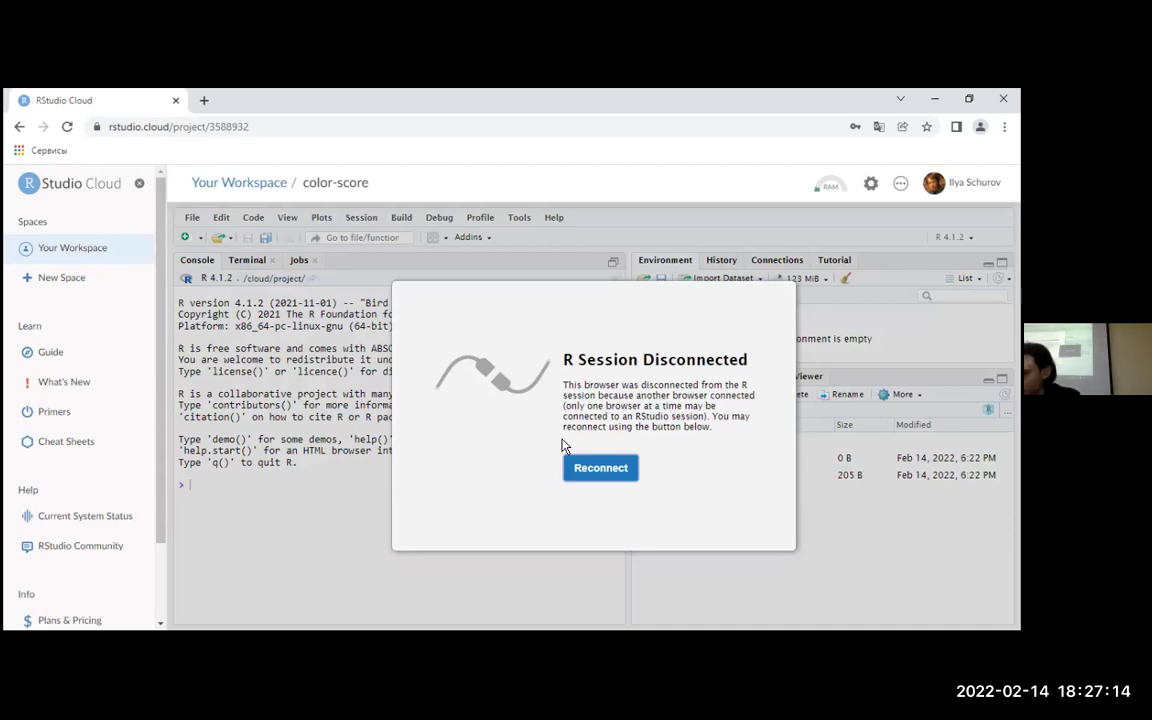
Step: Reconnect the R session and read color-score.csv into the data frame dat with read.csv
click(586, 470)
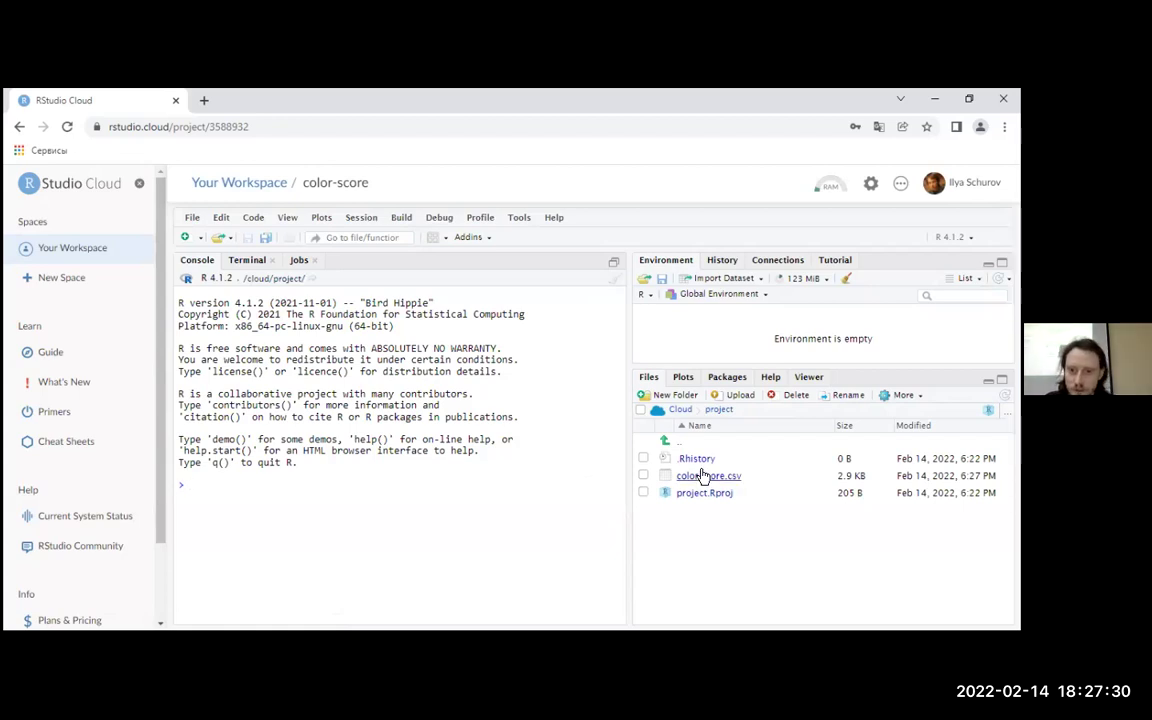
text(dat <)
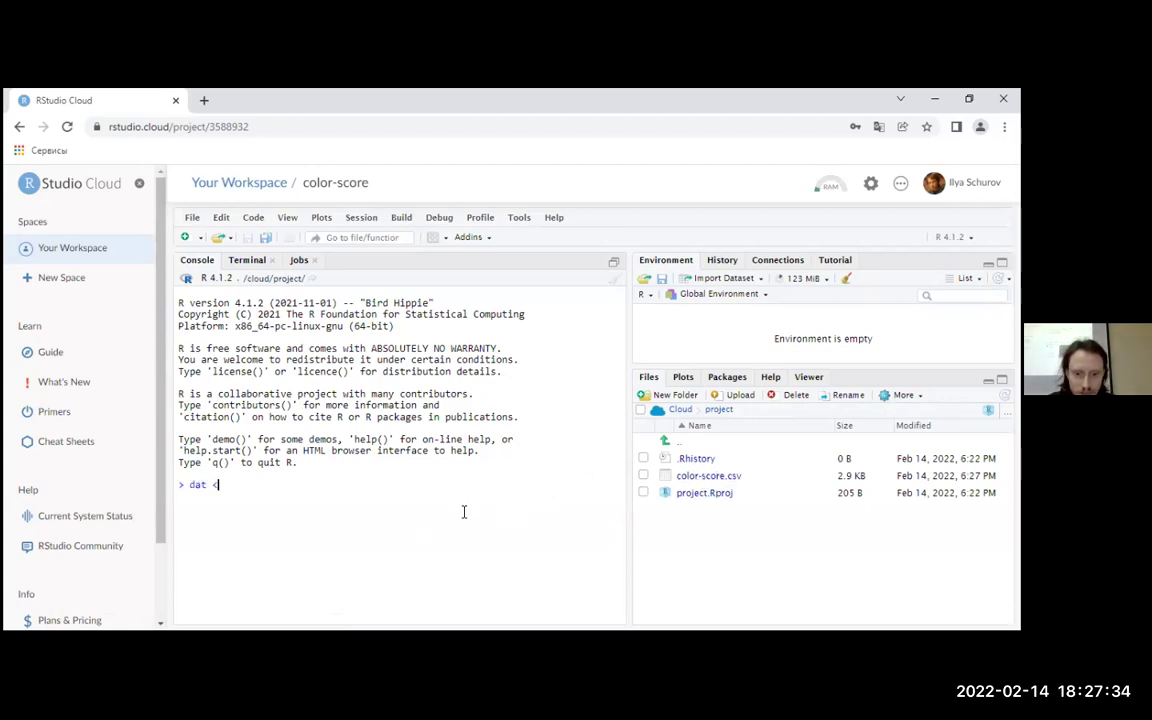
text(- read.csv("color-score.csv)
key(Return)
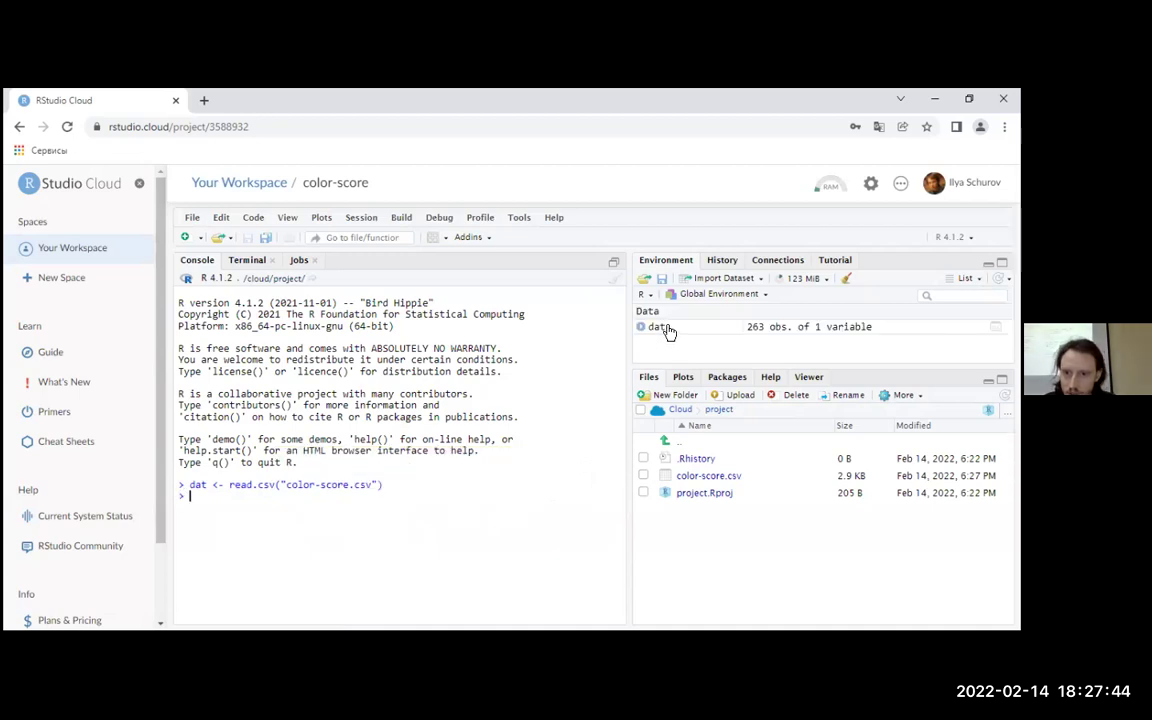
Step: Open the data frame dat in the data viewer and return to the end of the console
mouse_move(668, 331)
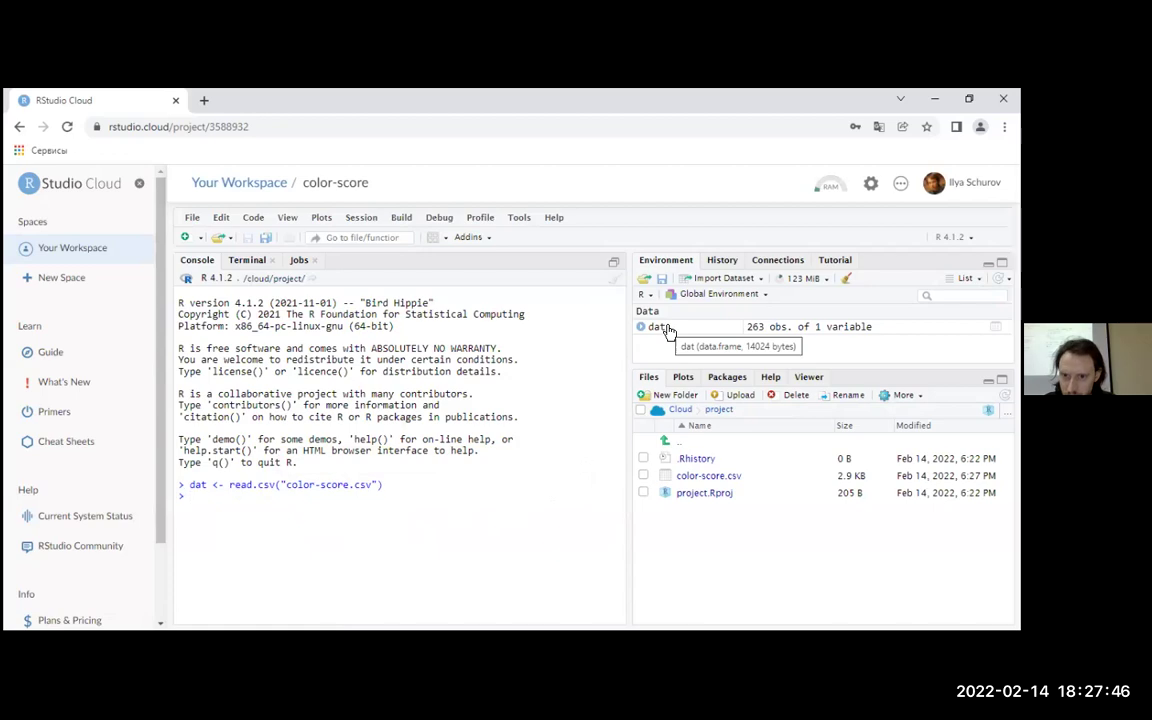
click(666, 329)
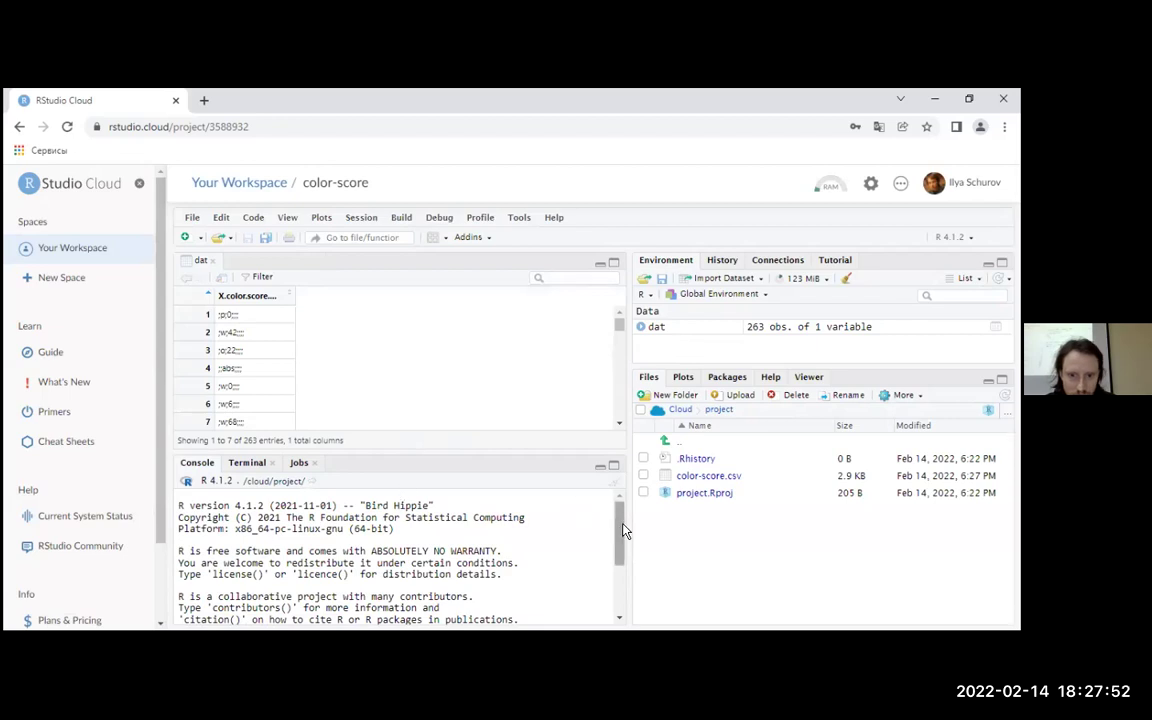
drag(620, 527, 620, 622)
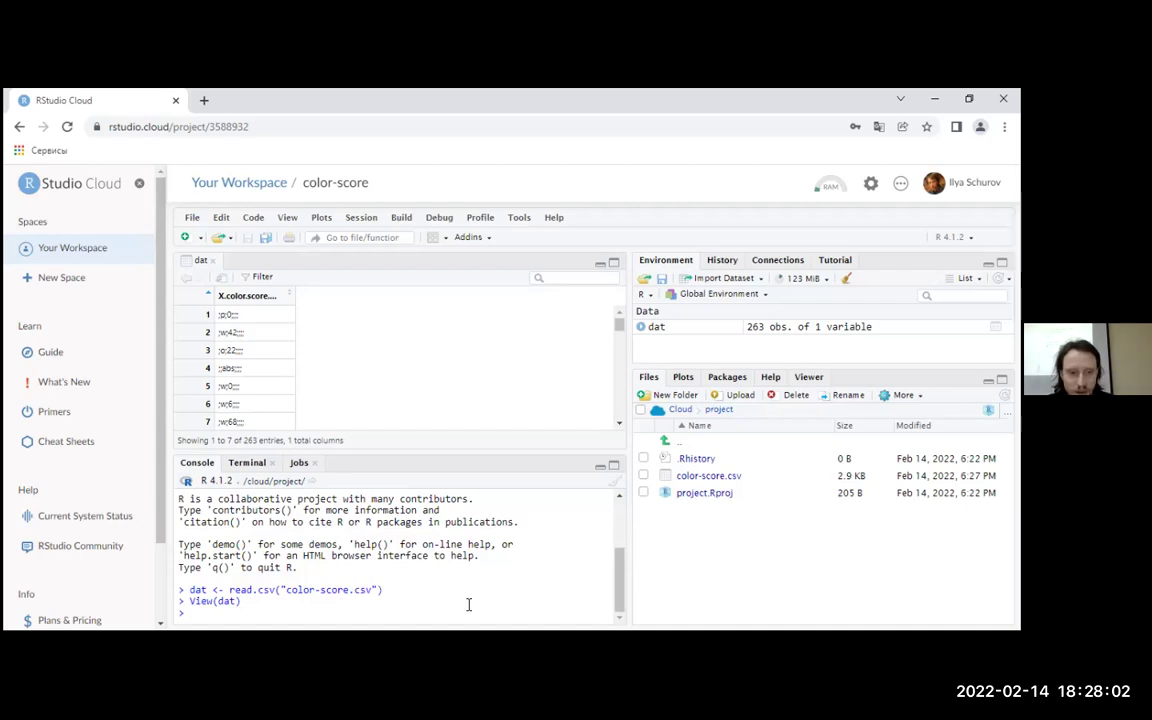
Step: Recall the read.csv command in the console and change its function to read.delim, with the file argument cleared
key(Up)
key(Up)
key(BackSpace)
key(BackSpace)
key(BackSpace)
key(BackSpace)
key(BackSpace)
key(BackSpace)
key(BackSpace)
key(BackSpace)
key(BackSpace)
key(BackSpace)
key(BackSpace)
key(BackSpace)
key(BackSpace)
key(BackSpace)
key(BackSpace)
key(BackSpace)
key(Tab)
key(Return)
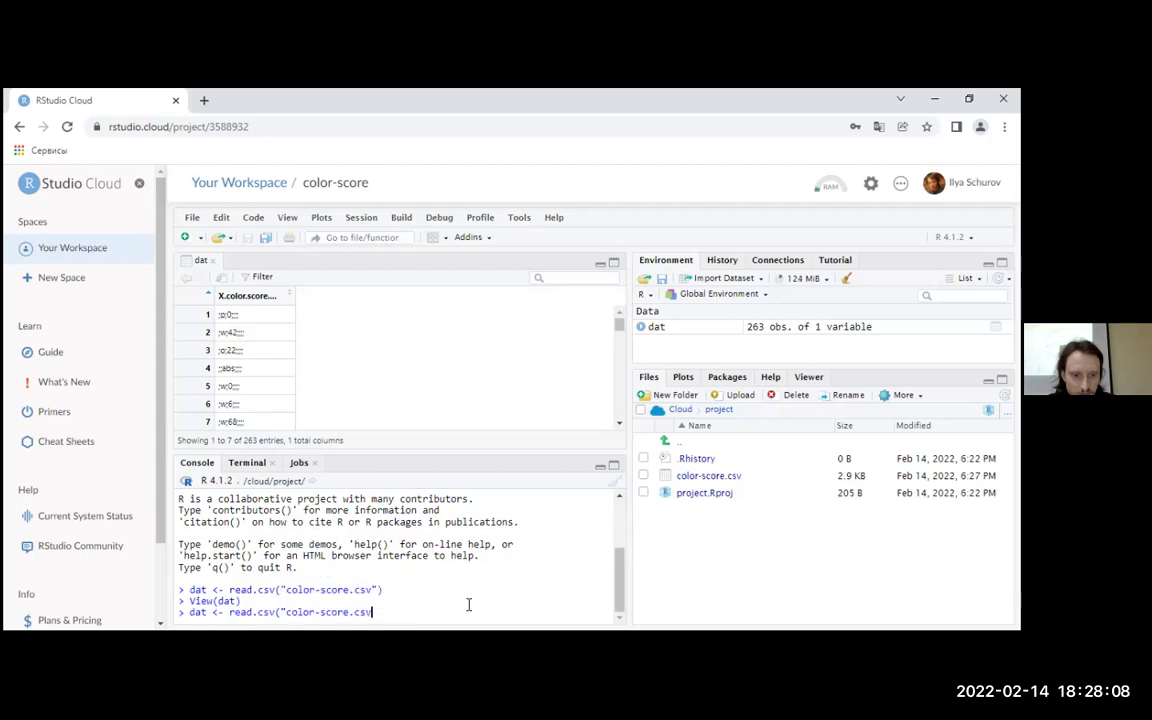
key(BackSpace)
key(BackSpace)
key(BackSpace)
key(BackSpace)
key(BackSpace)
key(BackSpace)
key(BackSpace)
key(BackSpace)
key(BackSpace)
key(BackSpace)
key(BackSpace)
key(BackSpace)
key(BackSpace)
key(BackSpace)
key(BackSpace)
key(BackSpace)
key(BackSpace)
key(BackSpace)
key(BackSpace)
text(del)
key(Return)
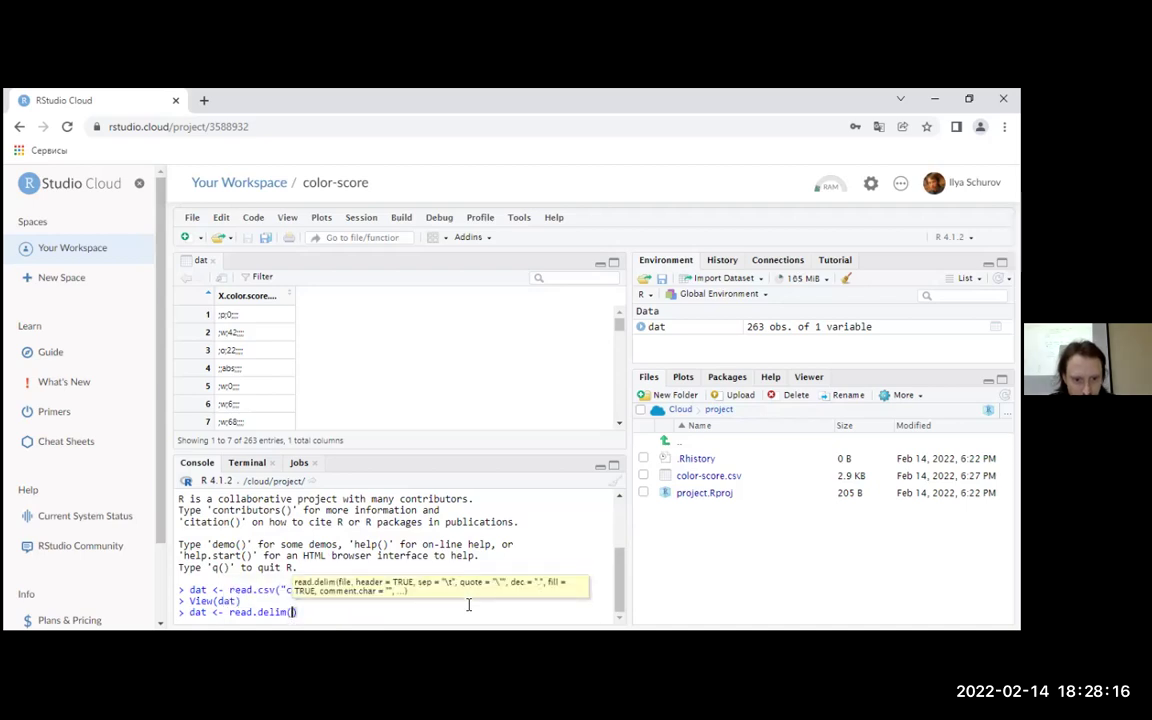
Step: Complete the read.delim call with "color-score.csv" and sep=";" and run it to reload dat
text(")
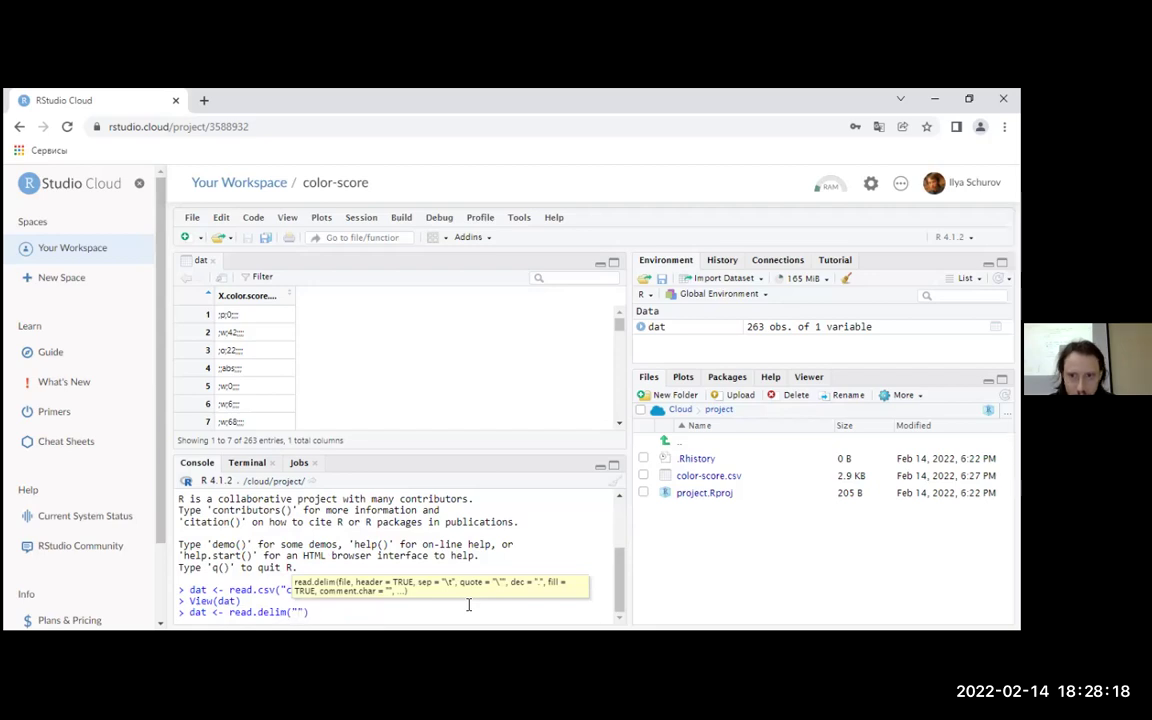
key(Tab)
text(c)
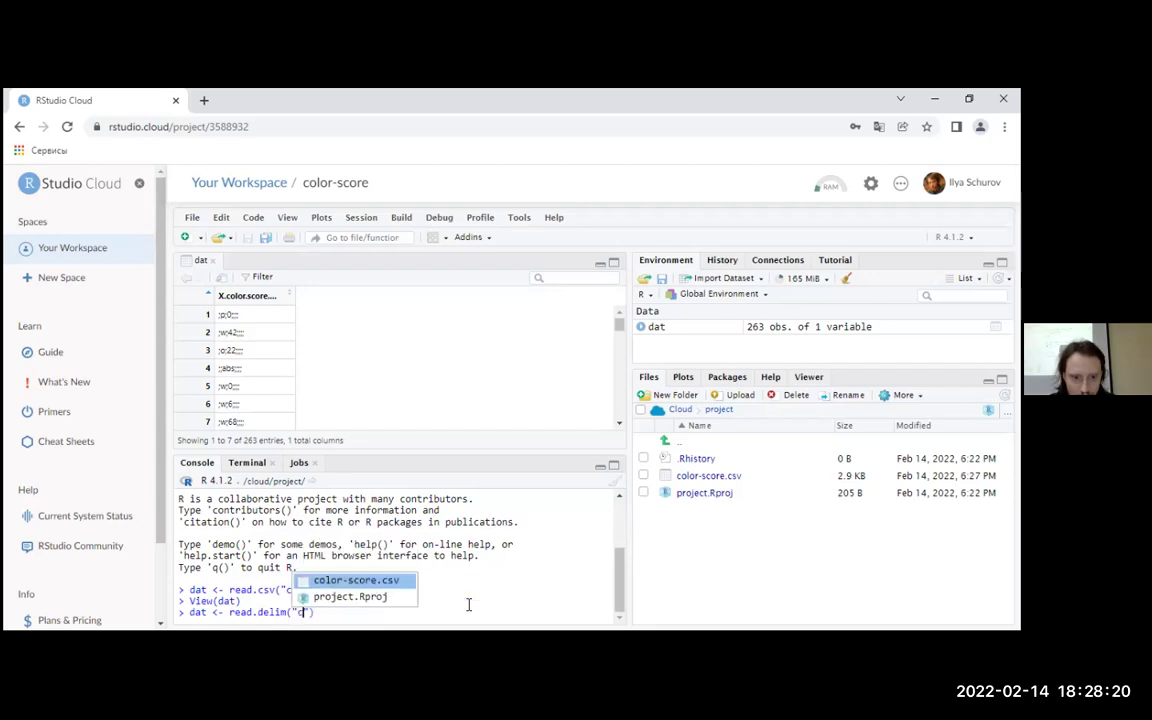
key(Return)
text(, )
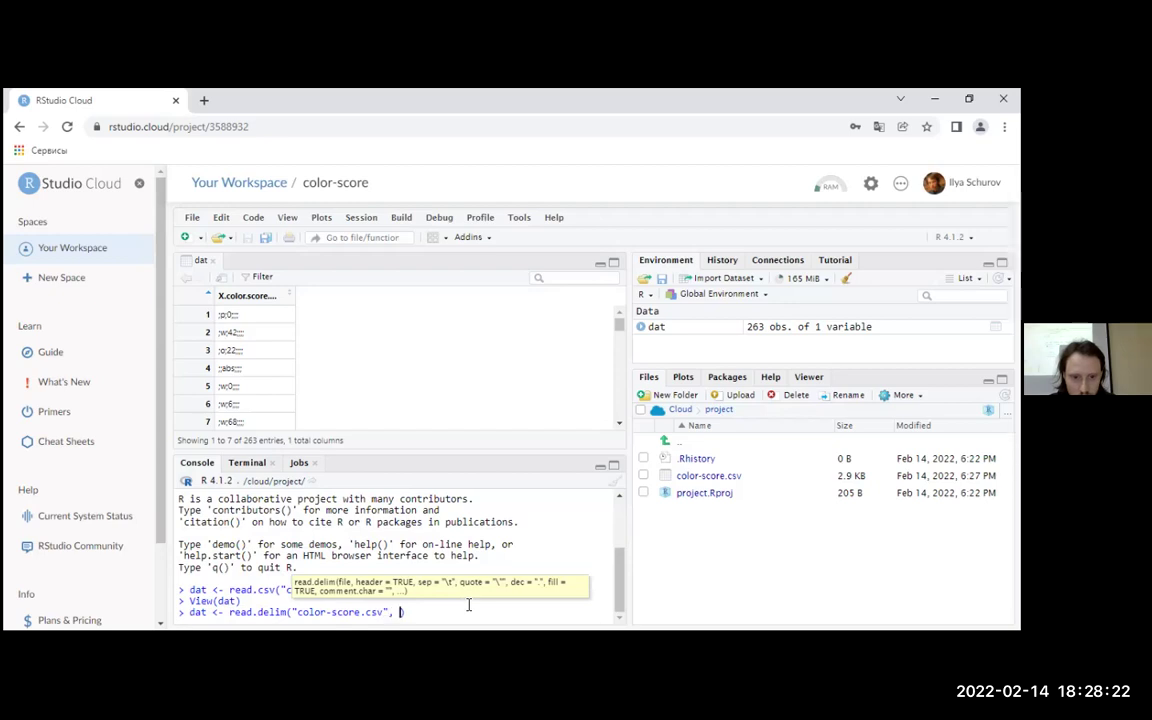
text(sep=";")
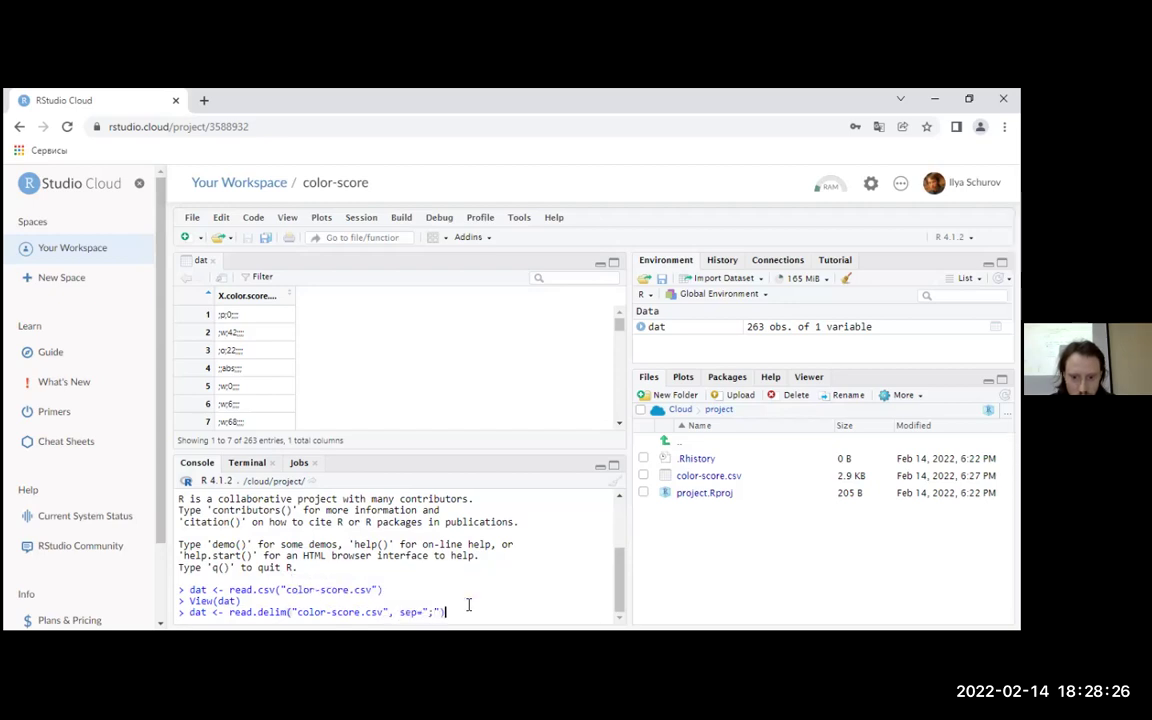
key(Return)
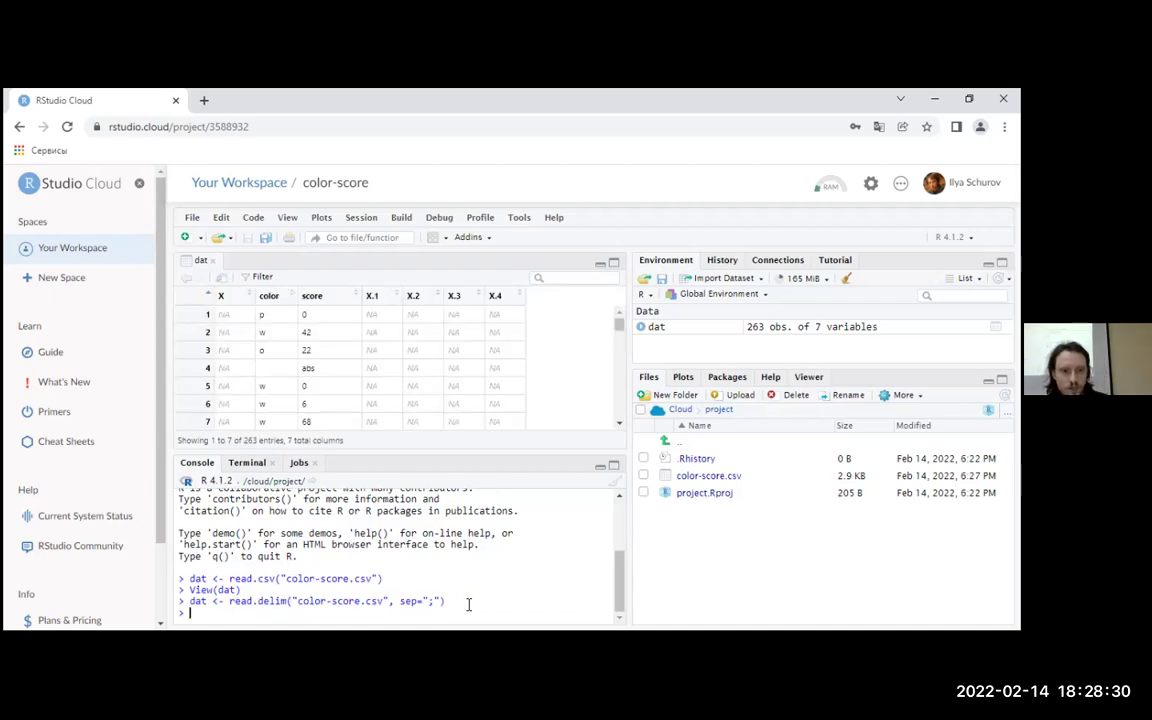
Step: Enlarge the page display by several zoom levels and hide the navigation sidebar
key(ctrl+plus)
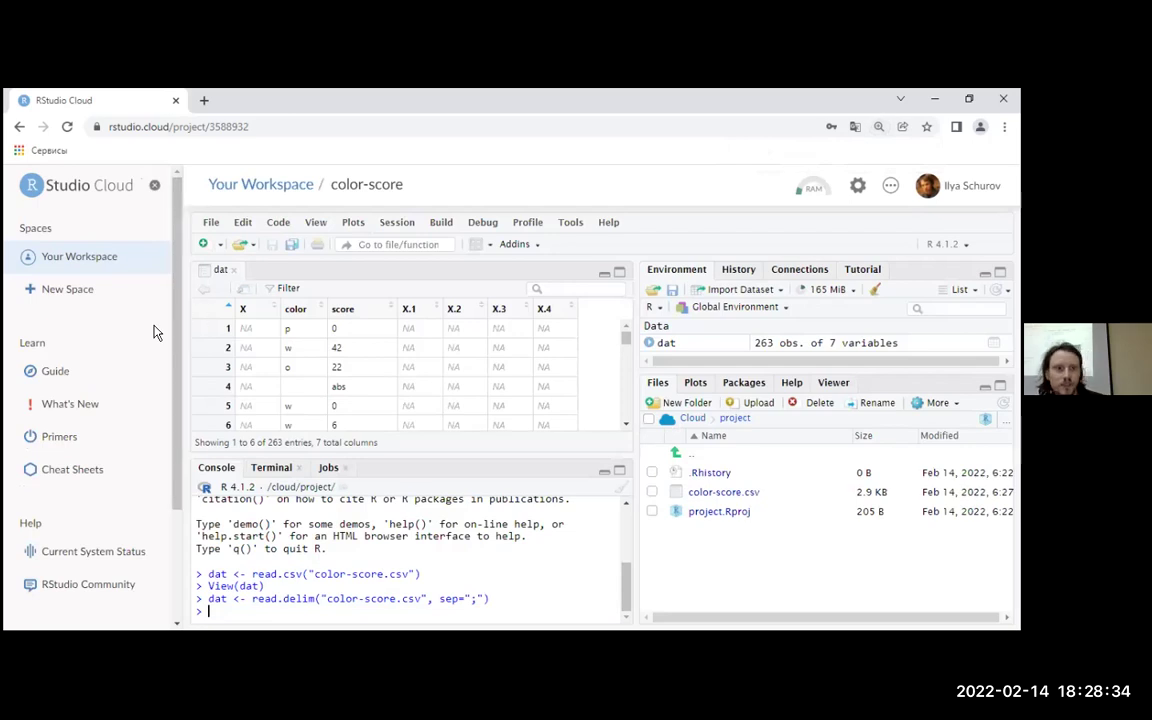
click(154, 186)
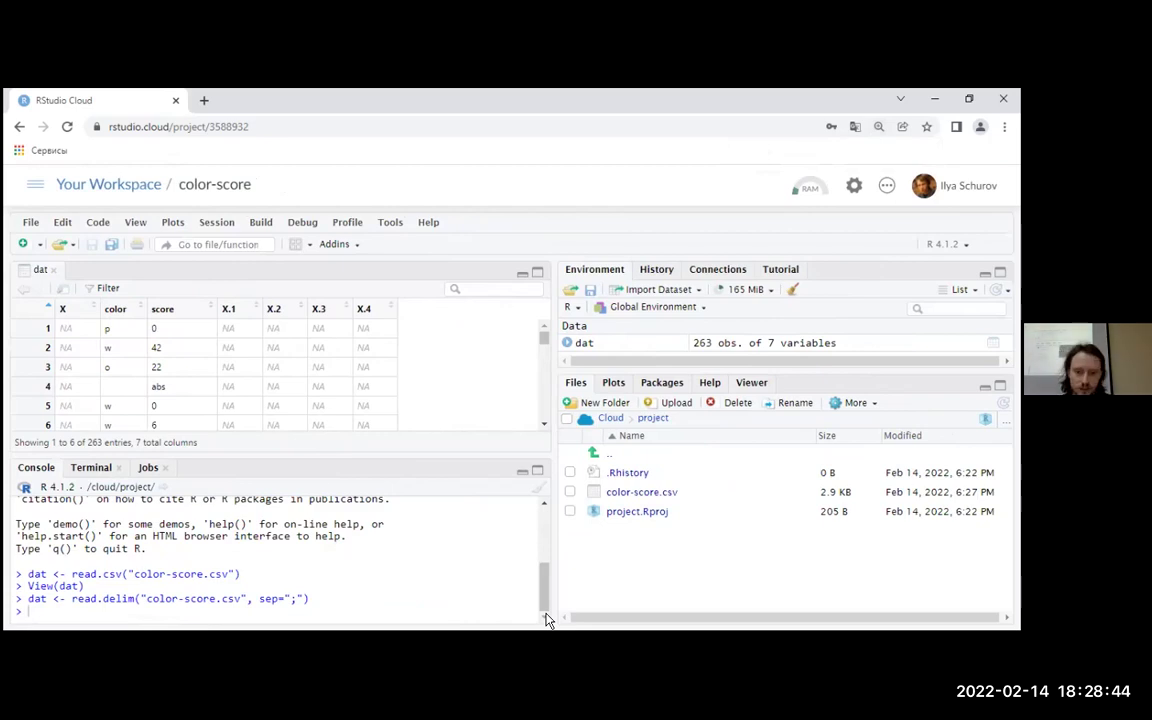
key(ctrl+plus)
key(ctrl+plus)
key(ctrl+plus)
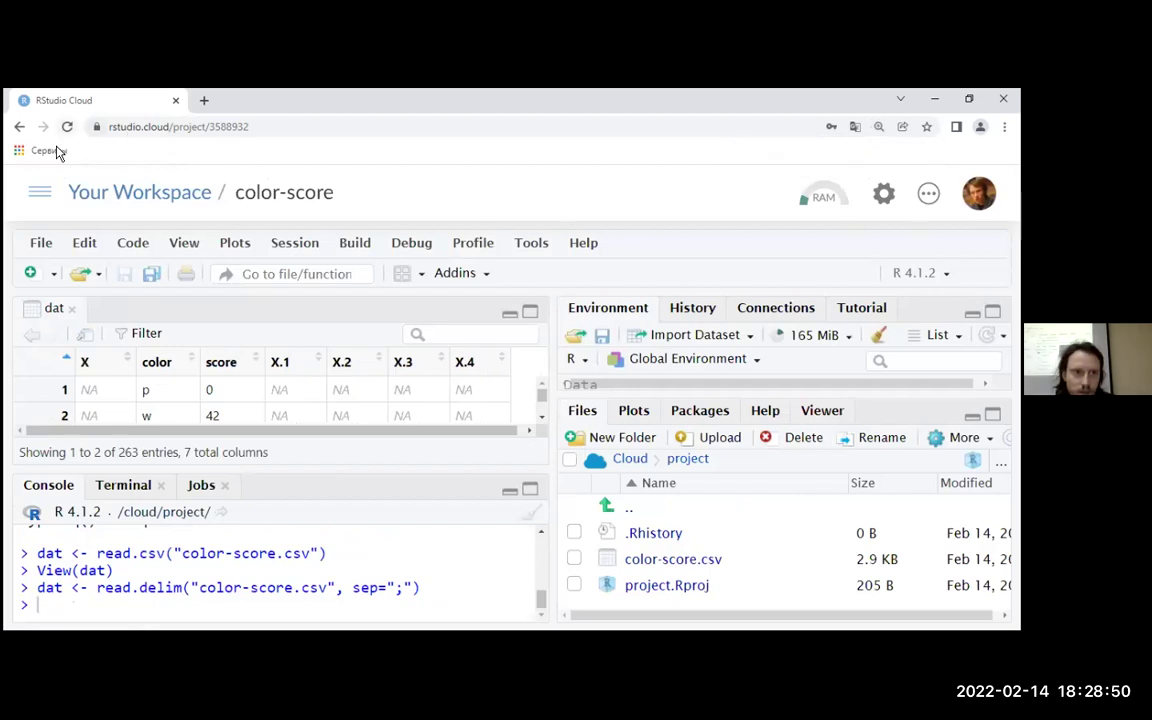
click(44, 193)
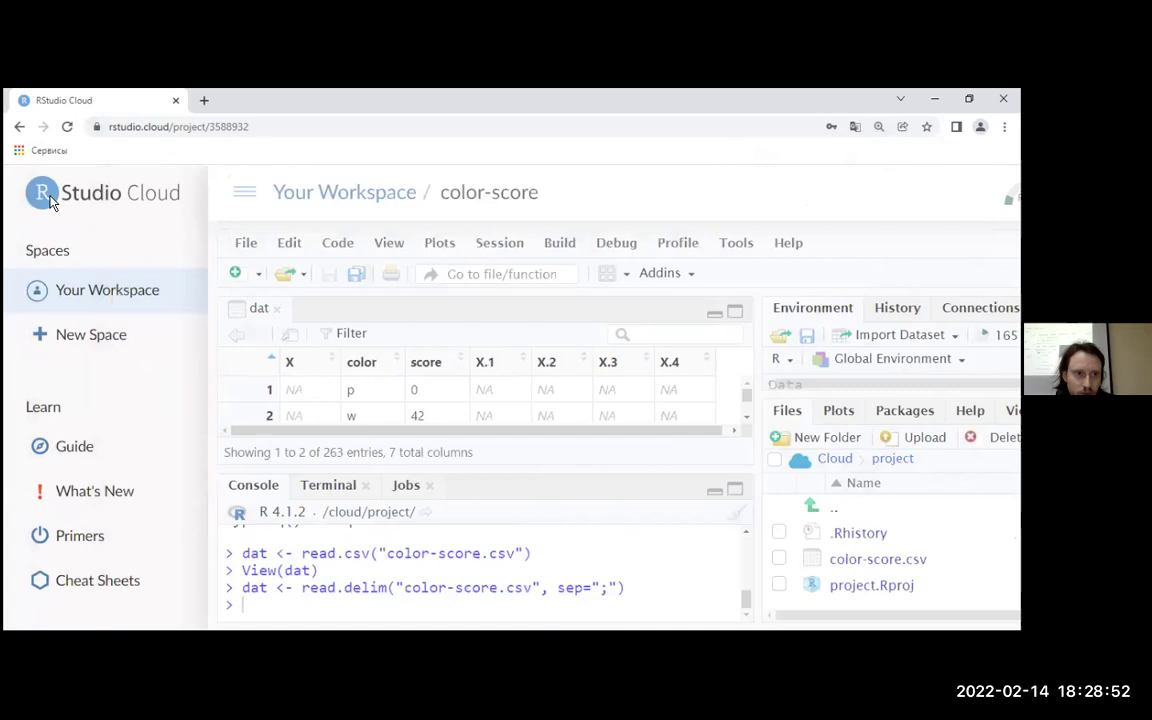
click(292, 192)
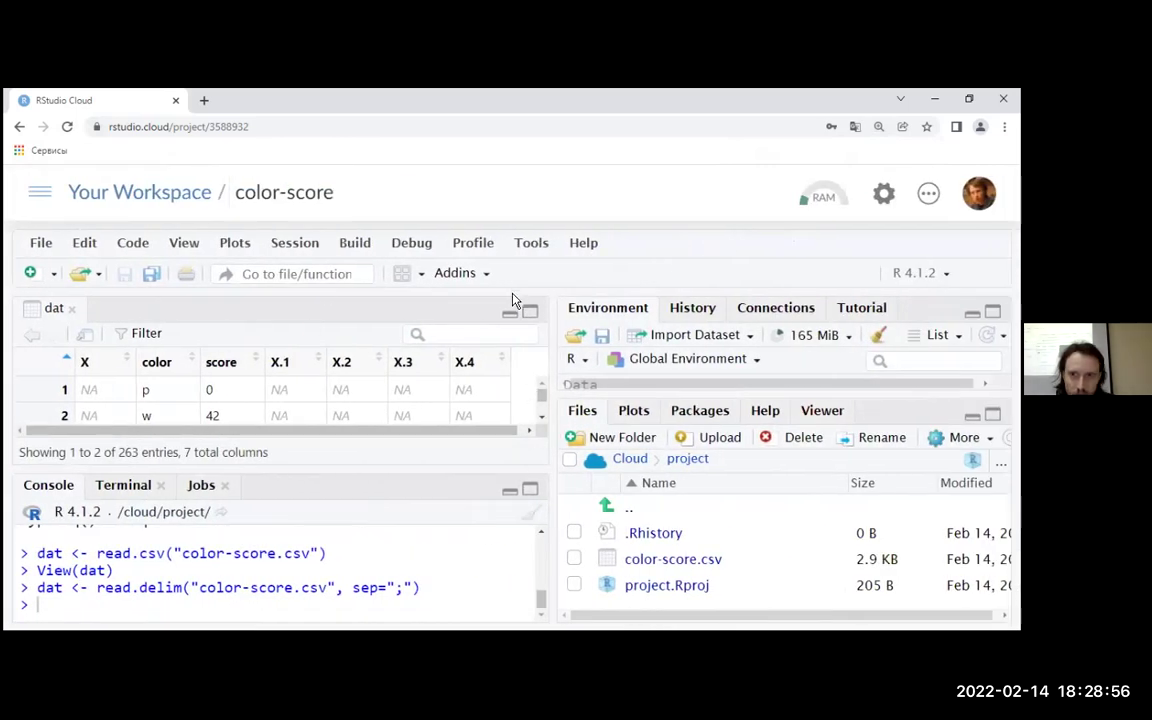
click(929, 196)
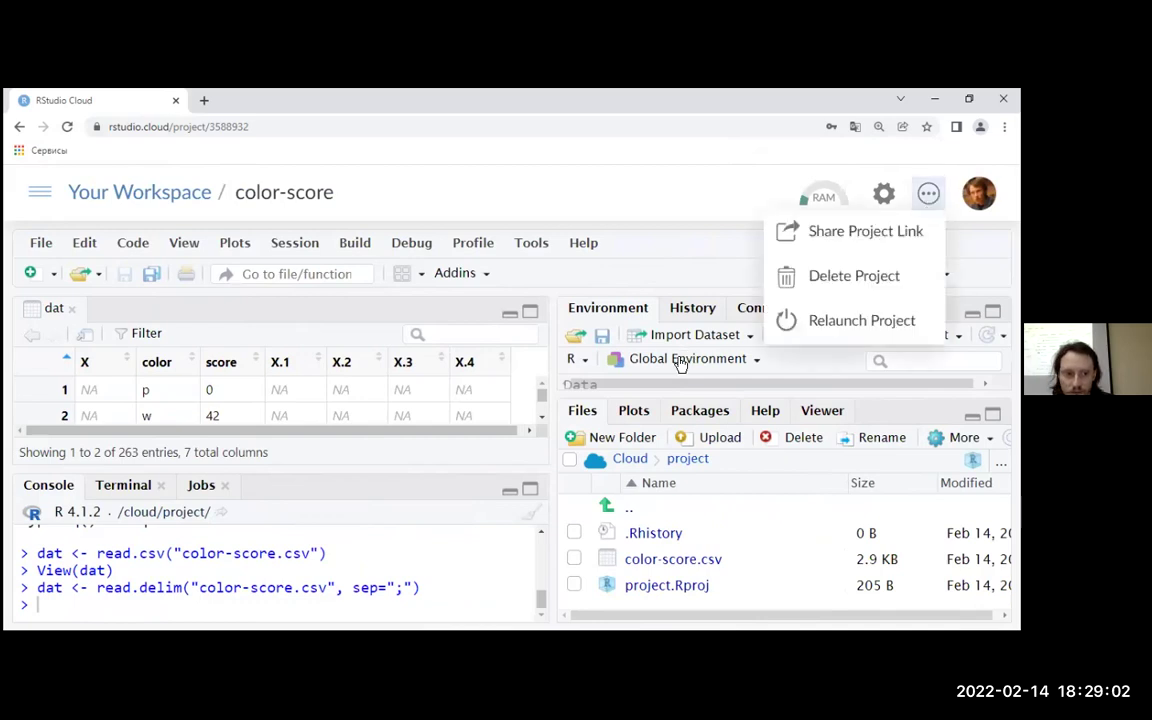
key(Up)
key(Up)
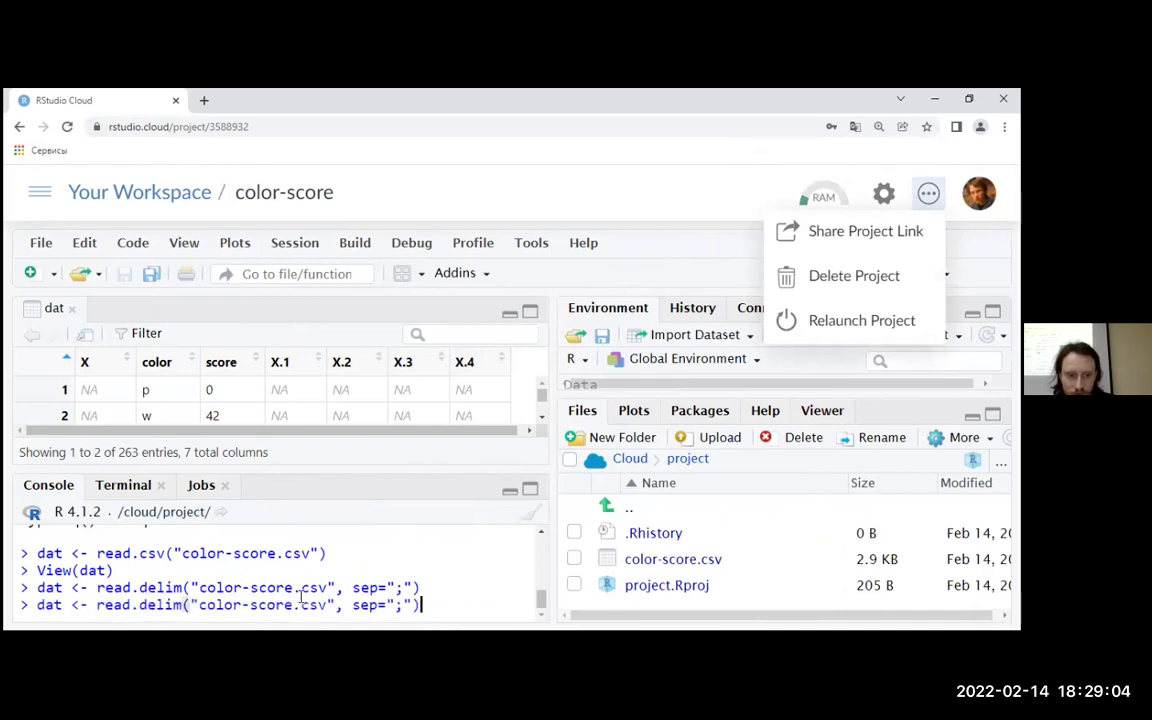
key(Down)
key(Down)
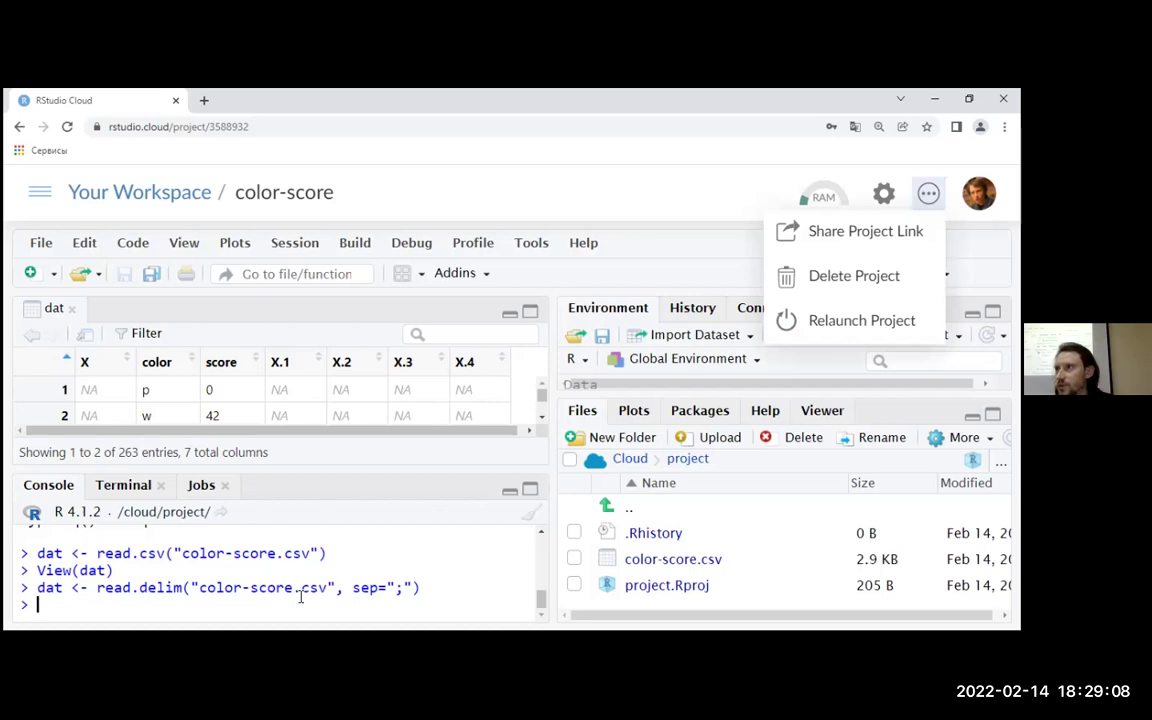
Step: Recall the read.csv("color-score.csv") command in the console, add the argument sep = ";" and run it to reload dat
key(Up)
key(Up)
key(Up)
key(Left)
key(Left)
key(Left)
key(Left)
key(Left)
key(Left)
key(Left)
key(Left)
key(Left)
key(Right)
key(Right)
key(Right)
key(Right)
key(Right)
key(Right)
key(Right)
key(Right)
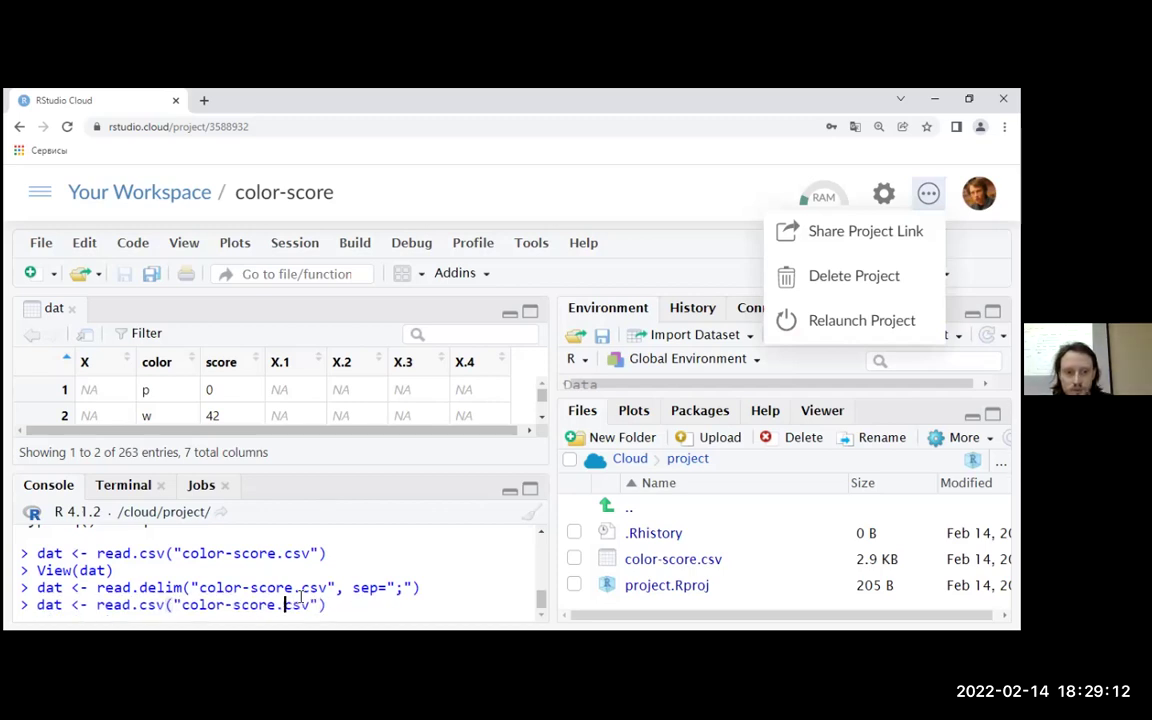
text(,)
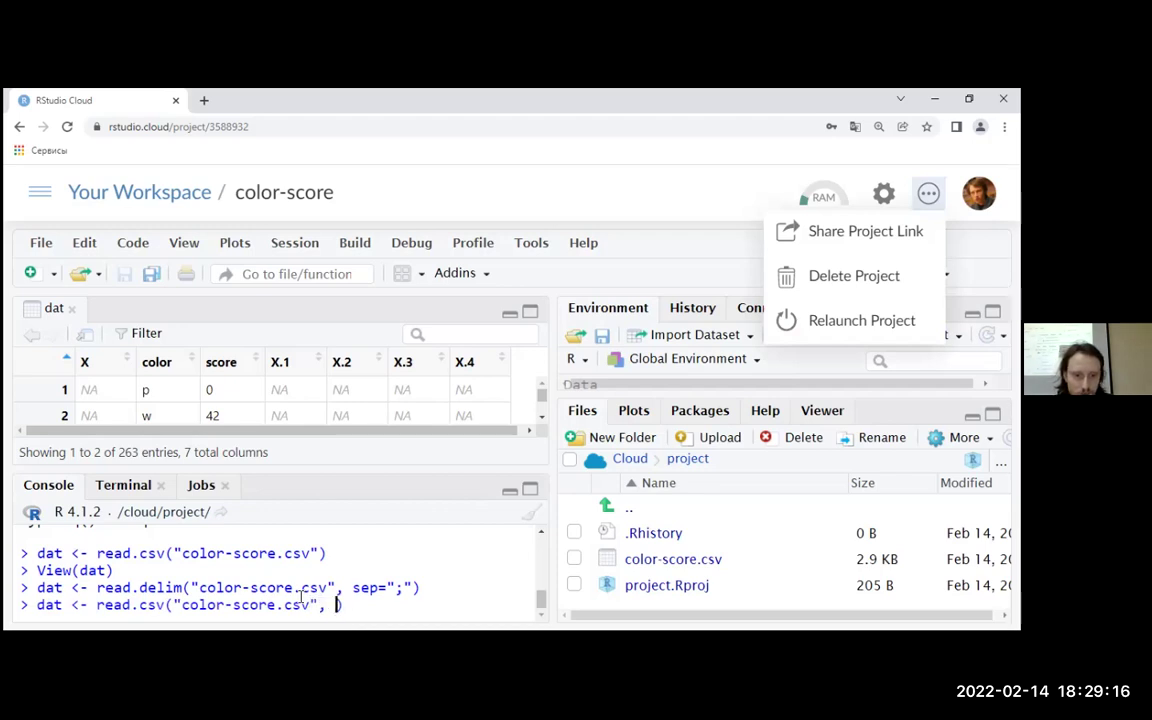
key(Tab)
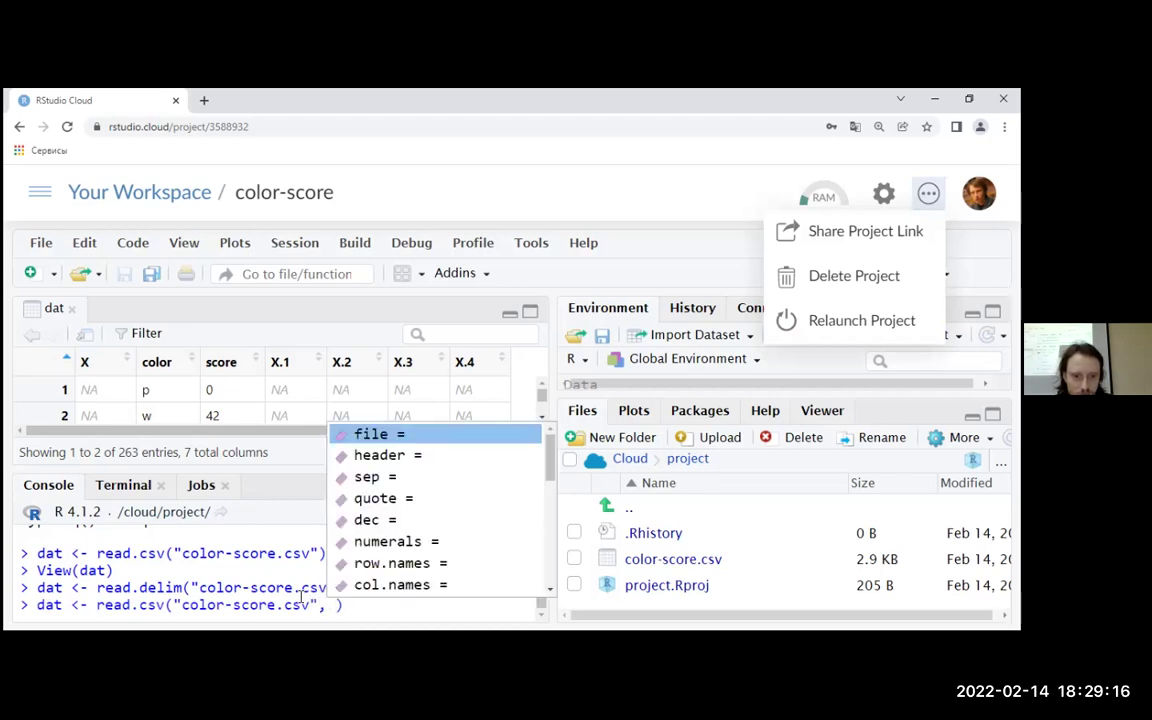
key(Down)
key(Down)
key(Return)
text(";)
key(Return)
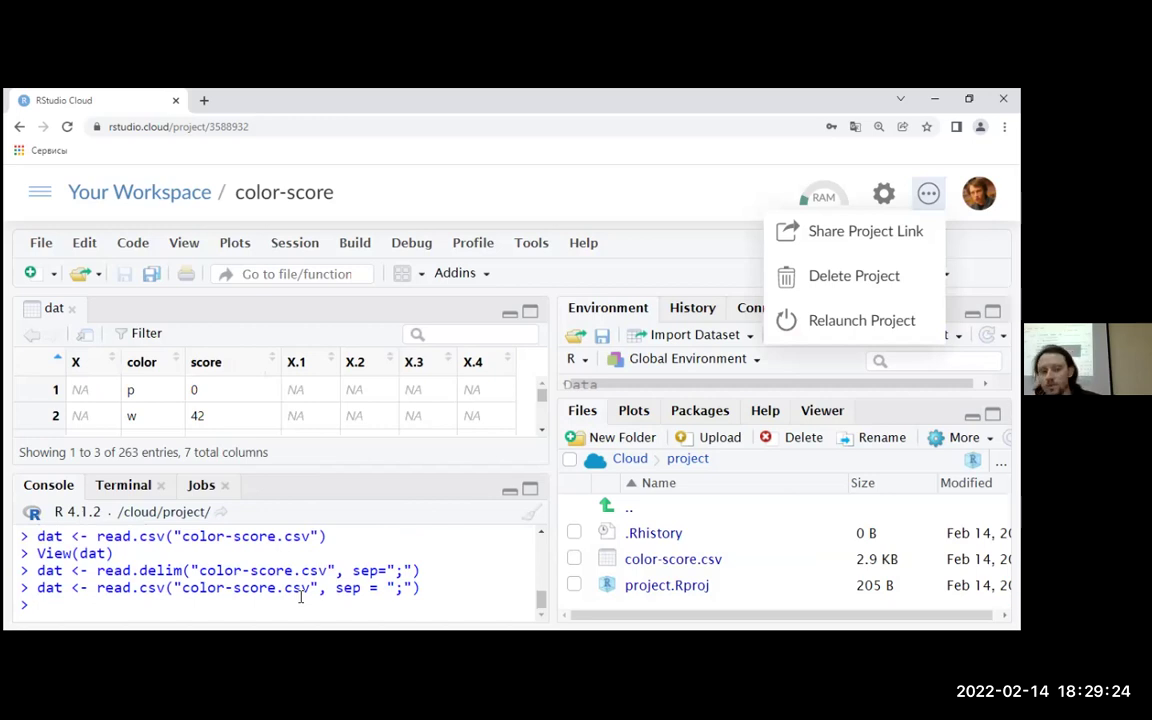
Step: Recall the last read.csv command in the console and highlight its sep = ";" argument
key(Up)
key(Left)
key(shift+Left)
key(shift+Left)
key(shift+Left)
key(shift+Left)
key(shift+Left)
key(shift+Left)
key(shift+Left)
key(shift+Left)
key(shift+Left)
key(shift+Left)
key(shift+Left)
key(shift+Left)
key(shift+Left)
key(shift+Left)
key(shift+Right)
key(shift+Right)
key(shift+Right)
key(shift+Right)
key(shift+Right)
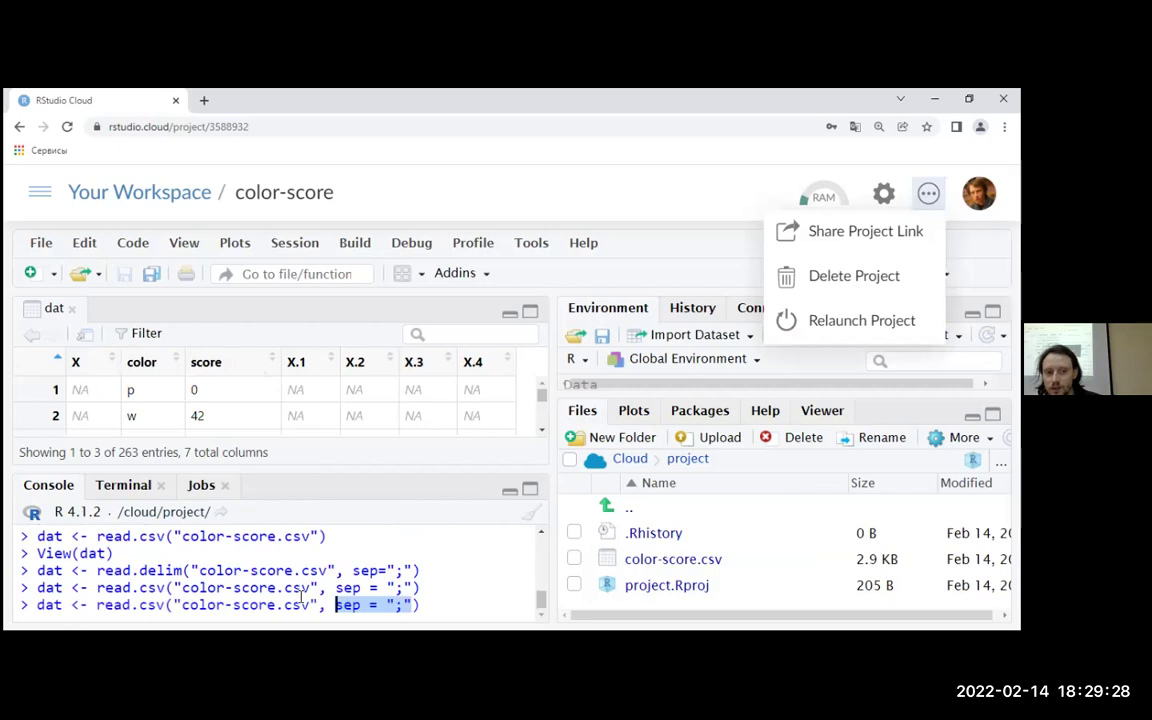
key(Left)
key(Left)
key(Left)
key(Left)
key(Left)
key(Left)
key(Left)
key(Left)
key(Left)
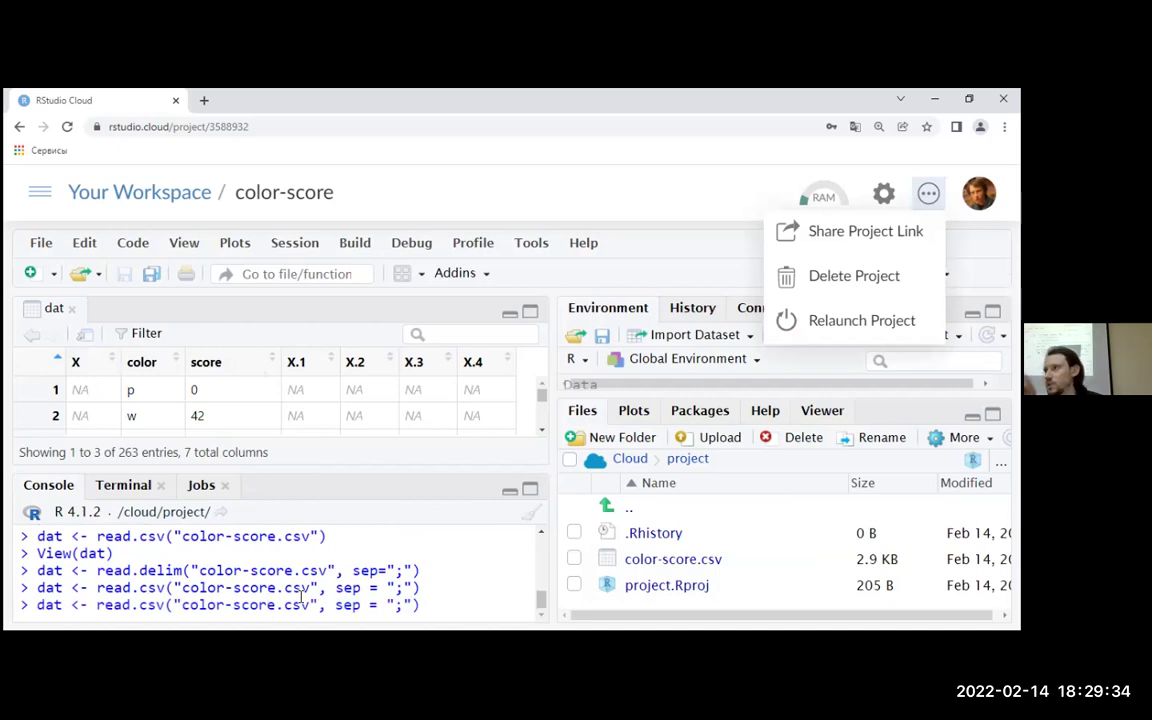
Step: Highlight the read.csv call up to the sep argument in the recalled line and run the command again
key(Right)
key(Right)
key(Right)
key(Right)
key(Right)
key(Right)
key(Right)
key(Right)
key(Right)
key(Right)
key(Right)
key(Right)
key(Right)
key(Right)
key(Right)
key(Right)
key(Right)
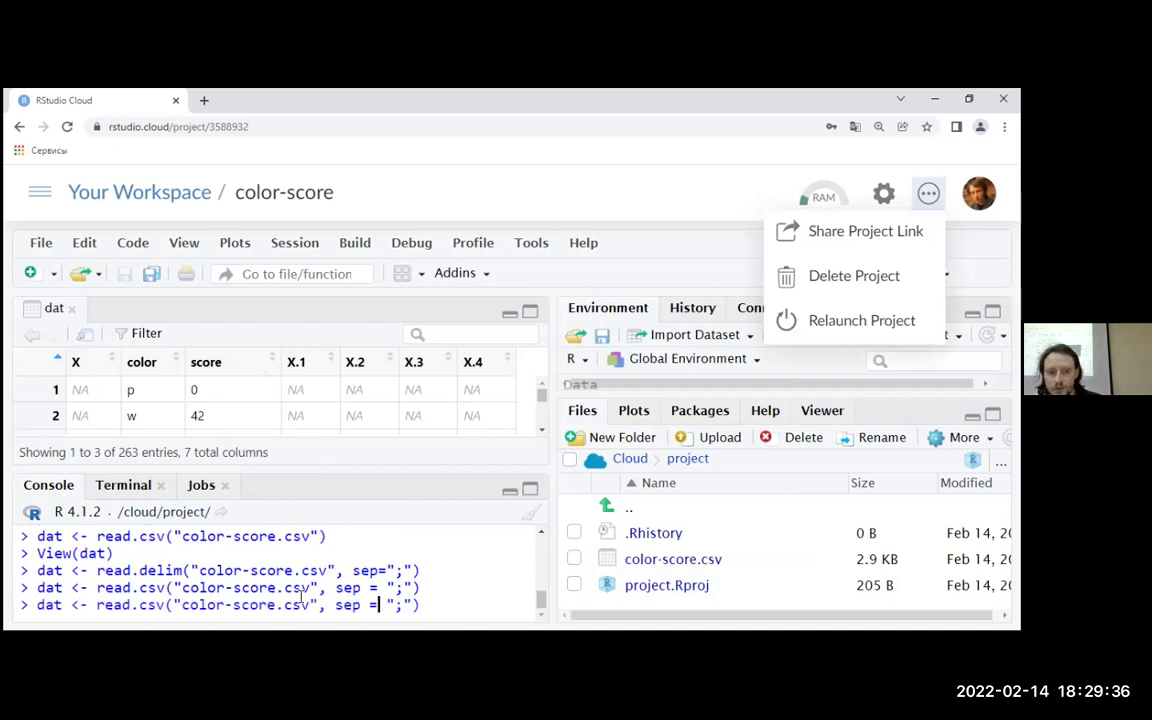
key(Left)
key(Left)
key(Left)
key(Left)
key(Left)
key(Left)
key(Left)
key(Left)
key(Left)
key(Left)
key(Left)
key(Left)
key(Left)
key(Left)
key(Left)
key(Left)
key(Left)
key(Left)
key(Left)
key(Left)
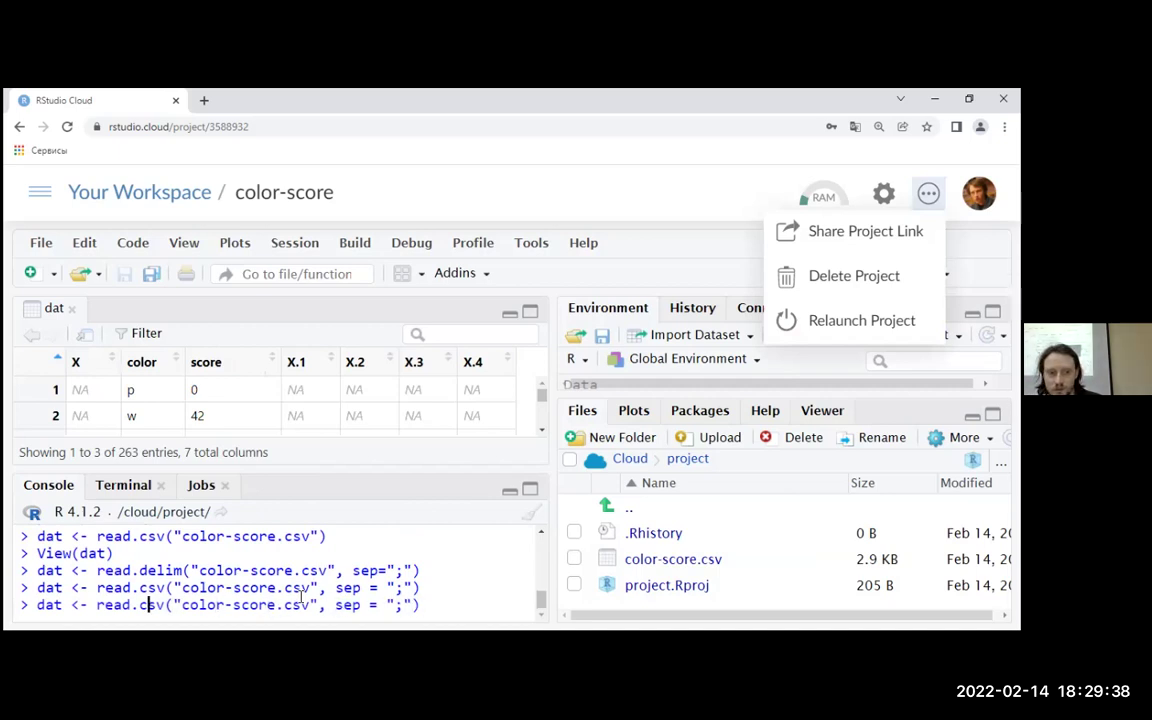
key(Left)
key(Left)
key(Left)
key(Left)
key(Left)
key(Left)
key(Left)
key(Left)
key(Right)
key(Right)
key(Right)
key(Right)
key(shift+Right)
key(shift+Right)
key(shift+Right)
key(shift+Right)
key(shift+Right)
key(shift+Right)
key(shift+Right)
key(shift+Right)
key(shift+Right)
key(shift+Right)
key(shift+Right)
key(shift+Right)
key(shift+Right)
key(shift+Right)
key(shift+Right)
key(shift+Right)
key(shift+Right)
key(shift+Right)
key(shift+Right)
key(shift+Right)
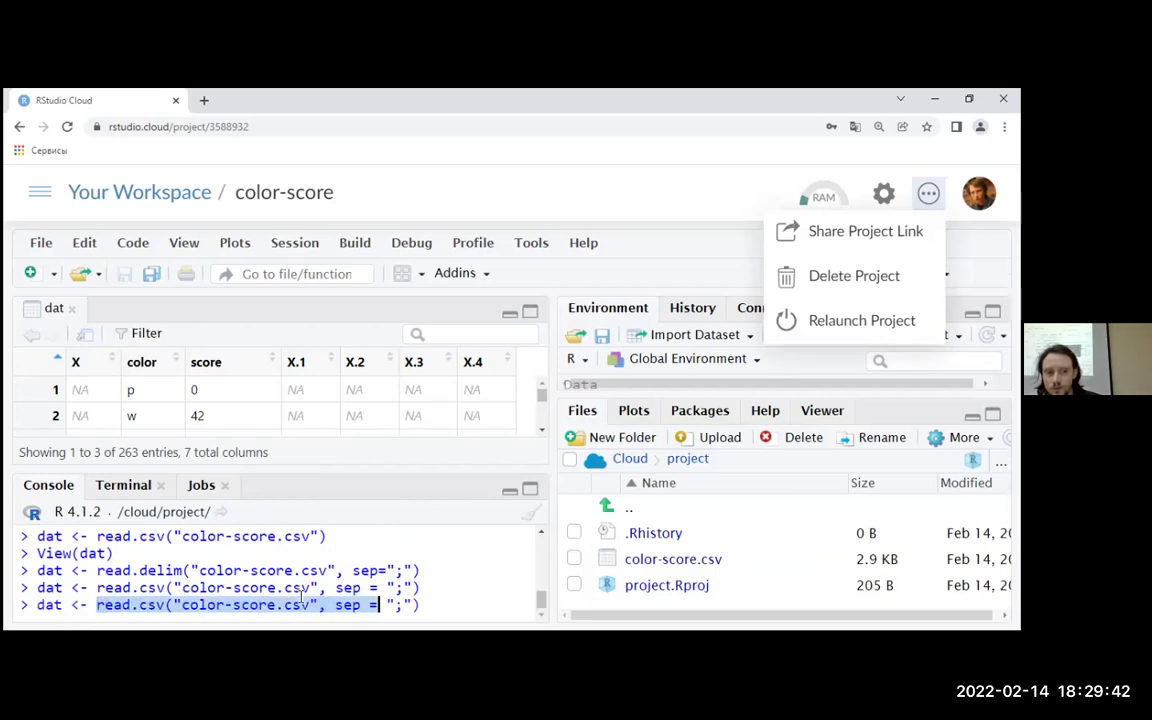
key(Right)
key(Return)
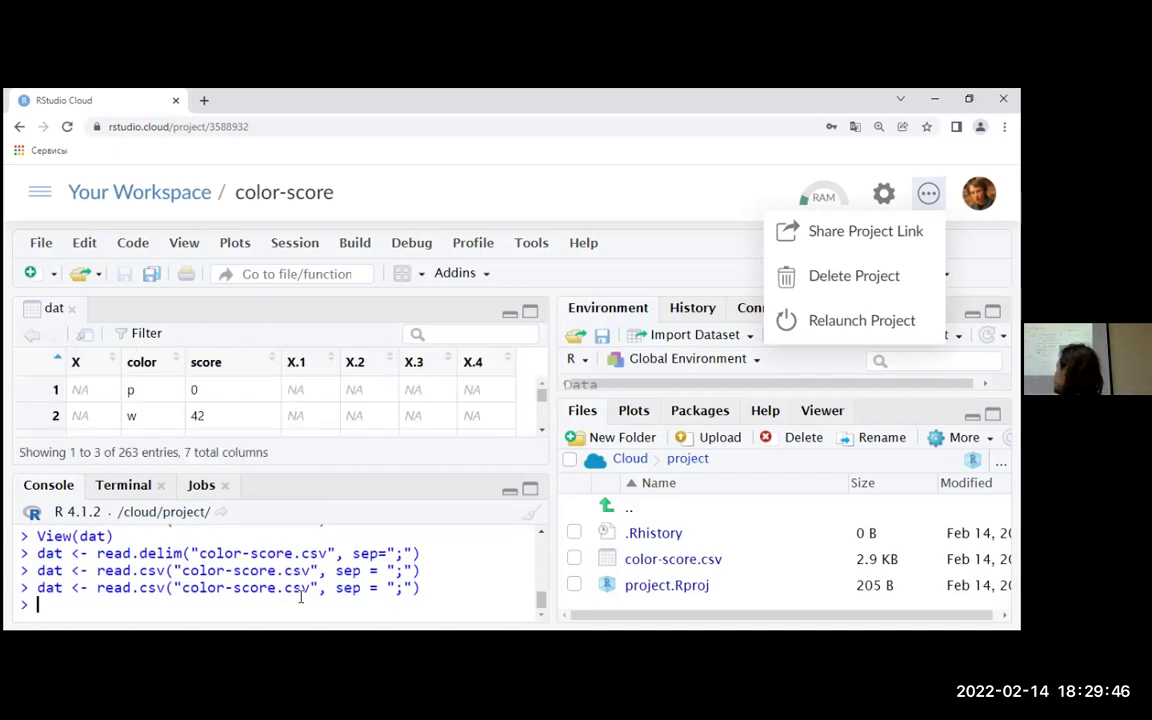
Step: Examine the color and score columns of dat in the data viewer for empty and non-numeric entries
click(541, 433)
click(541, 433)
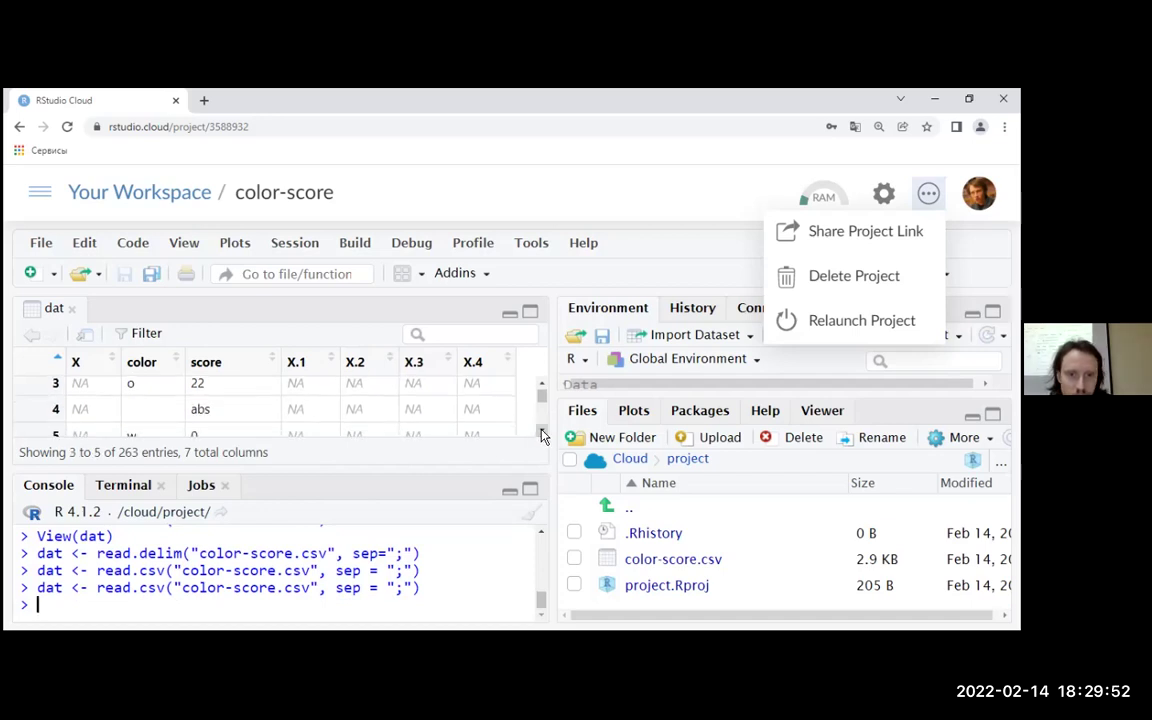
click(541, 433)
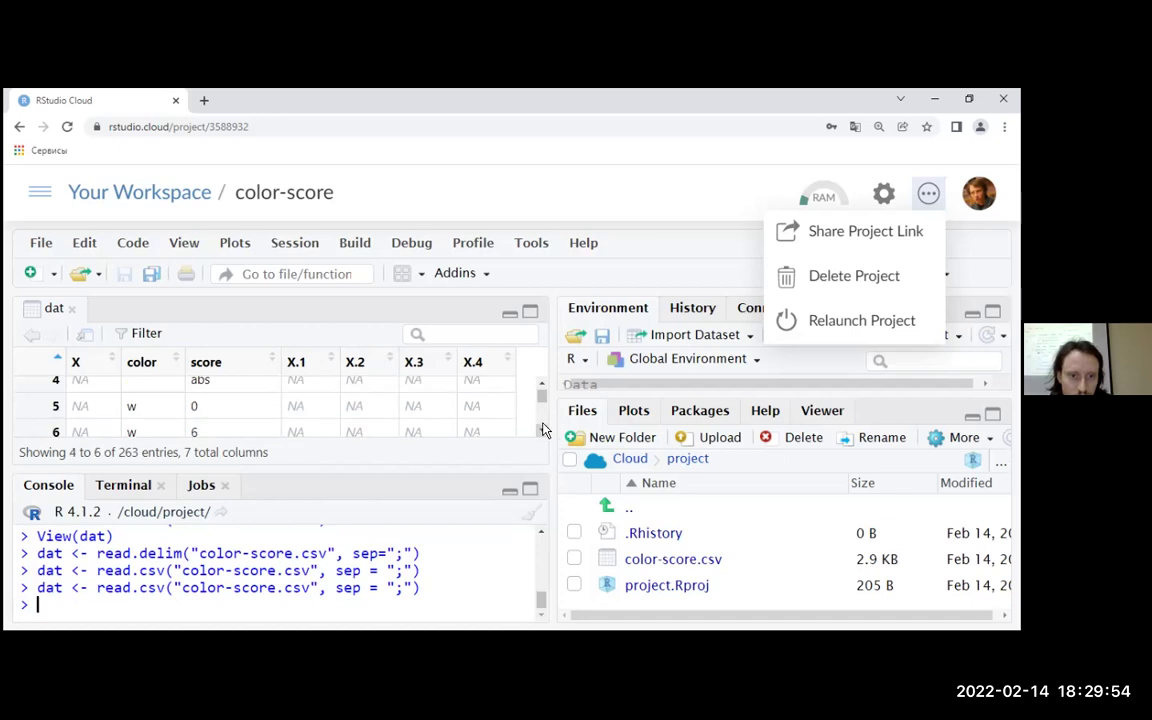
click(541, 383)
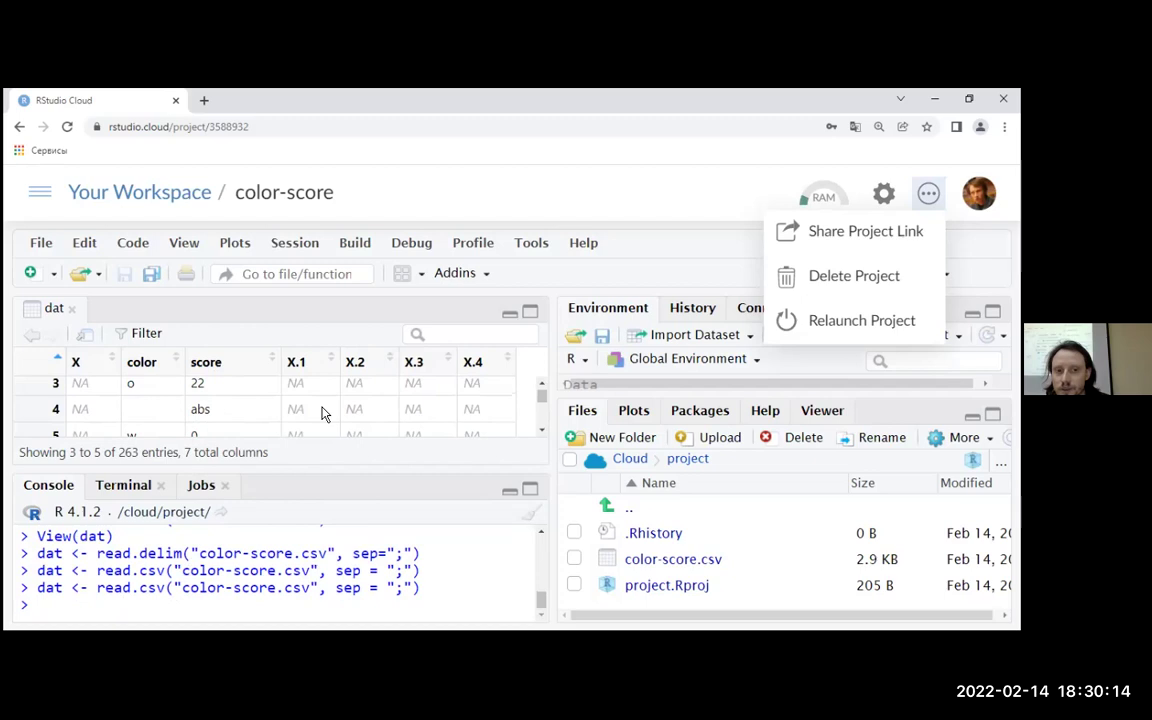
scroll(538, 430, down, 5)
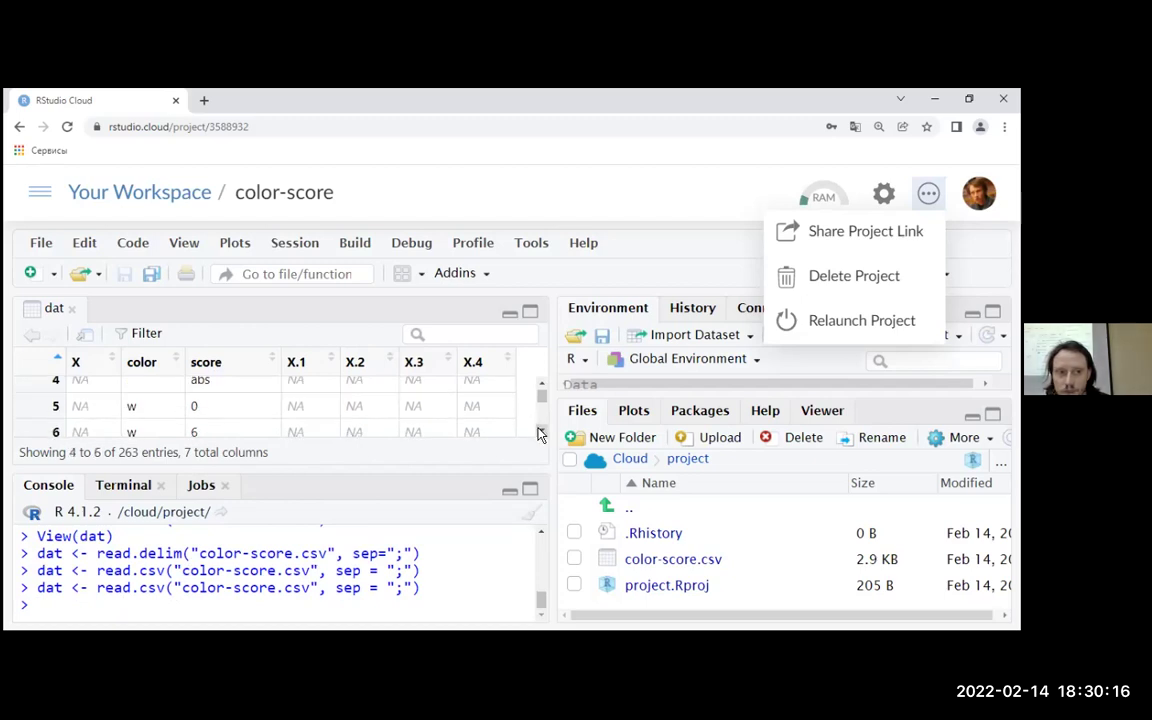
scroll(538, 433, down, 5)
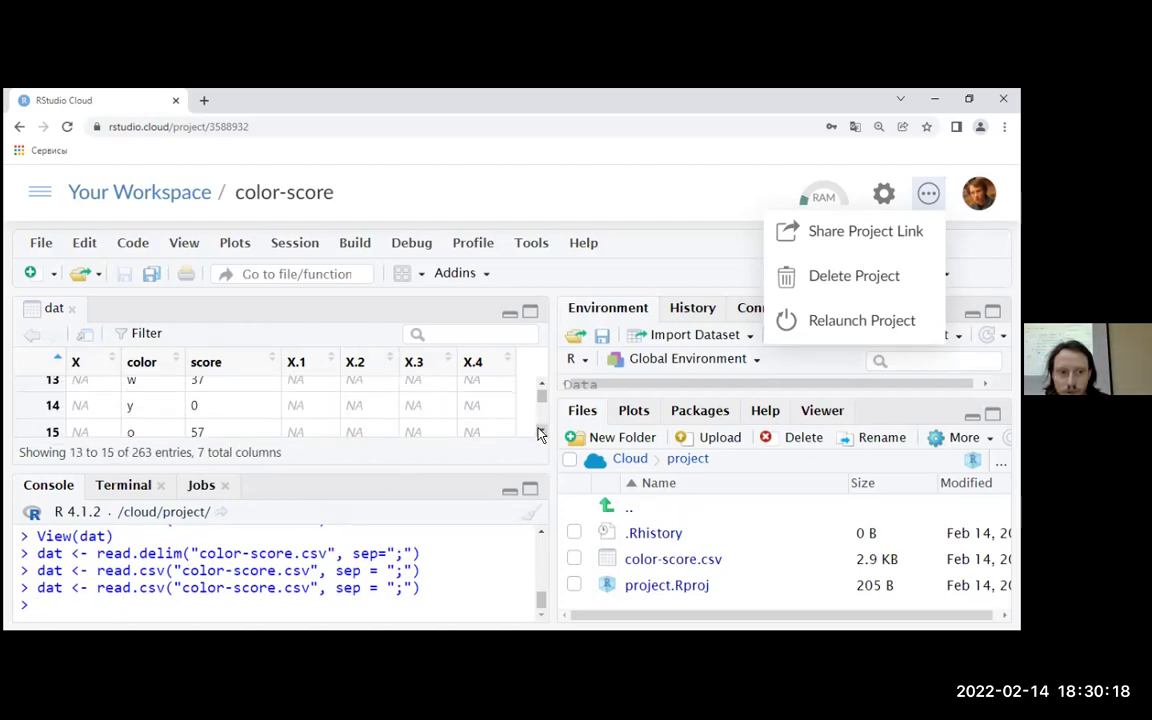
scroll(538, 433, down, 5)
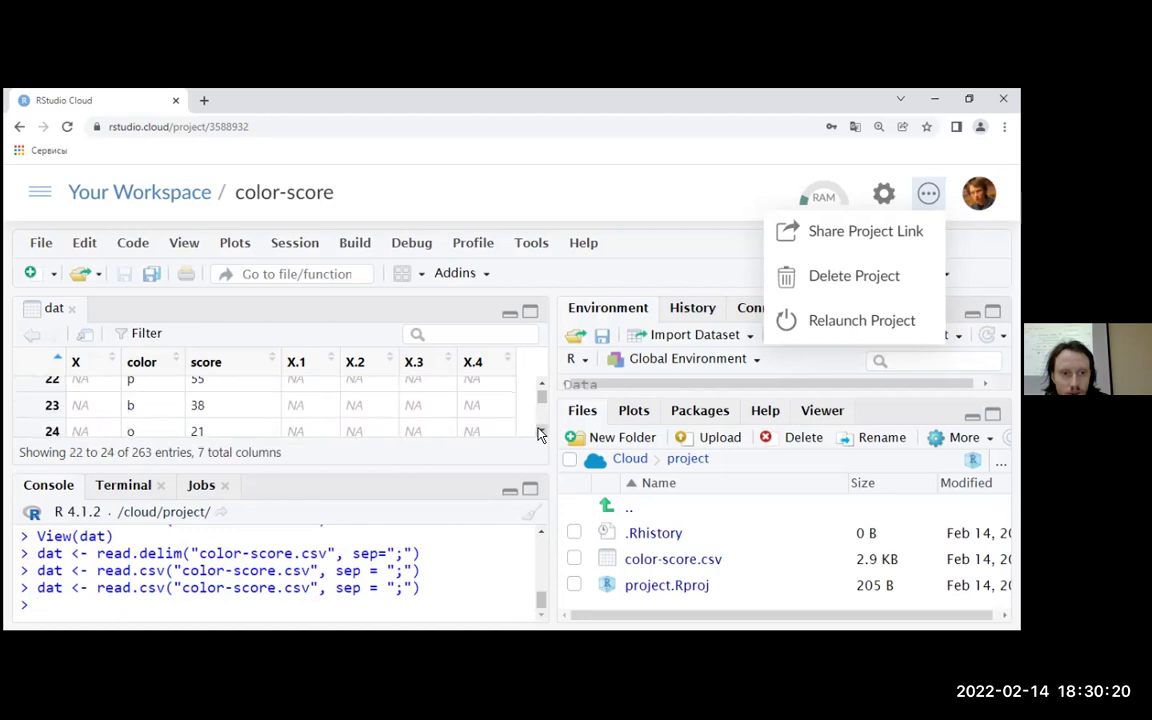
scroll(538, 433, down, 5)
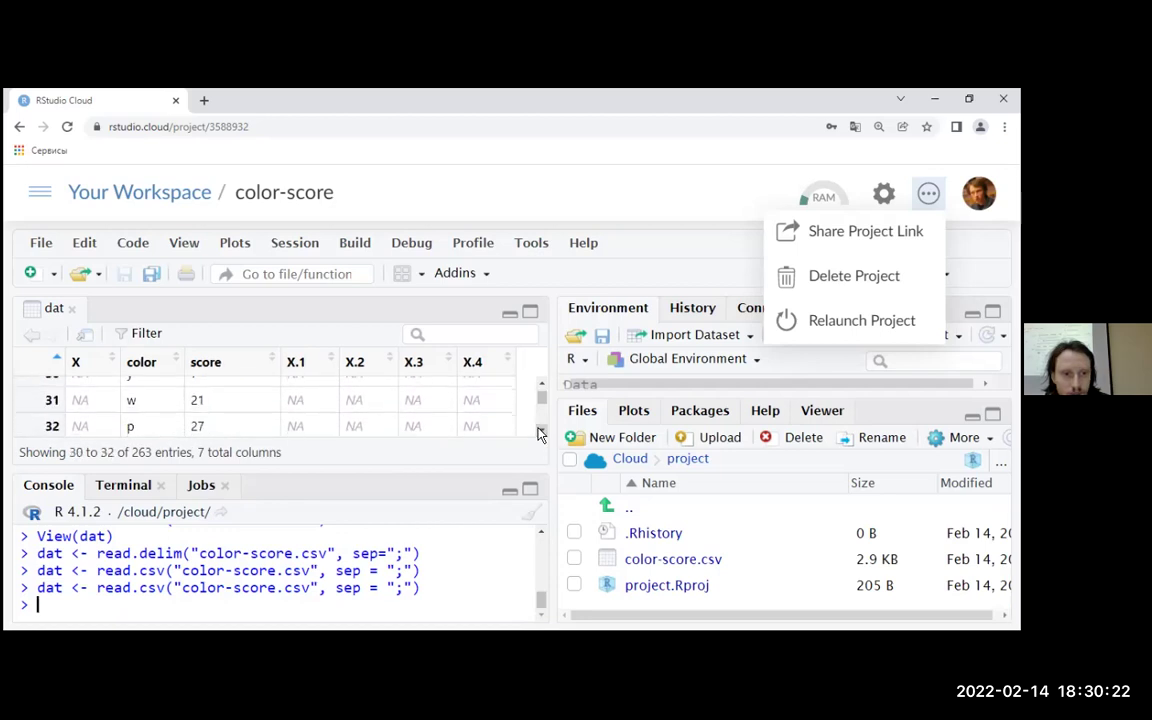
scroll(538, 433, down, 5)
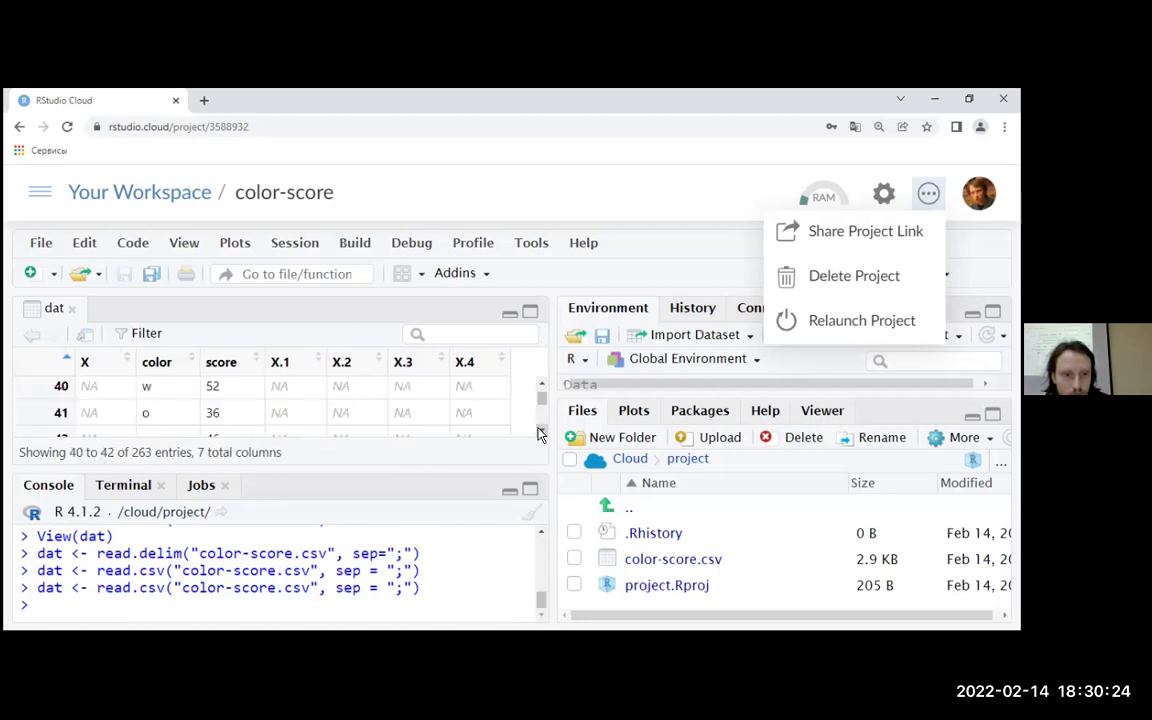
scroll(538, 433, down, 5)
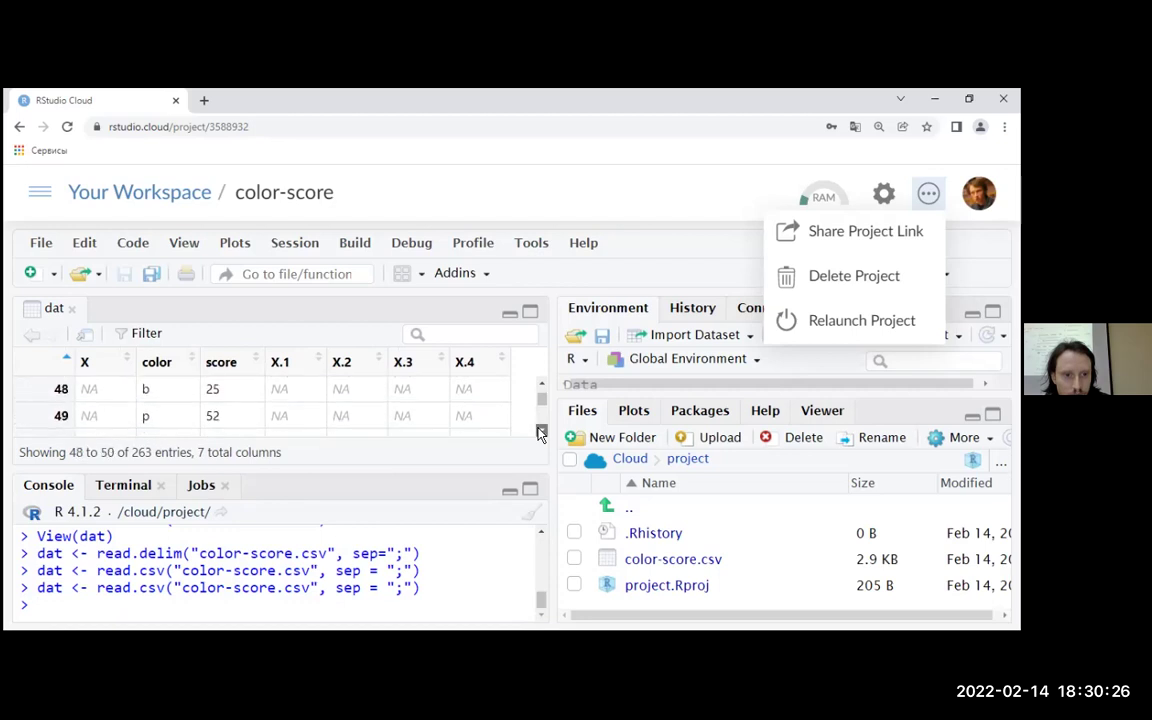
scroll(538, 433, down, 3)
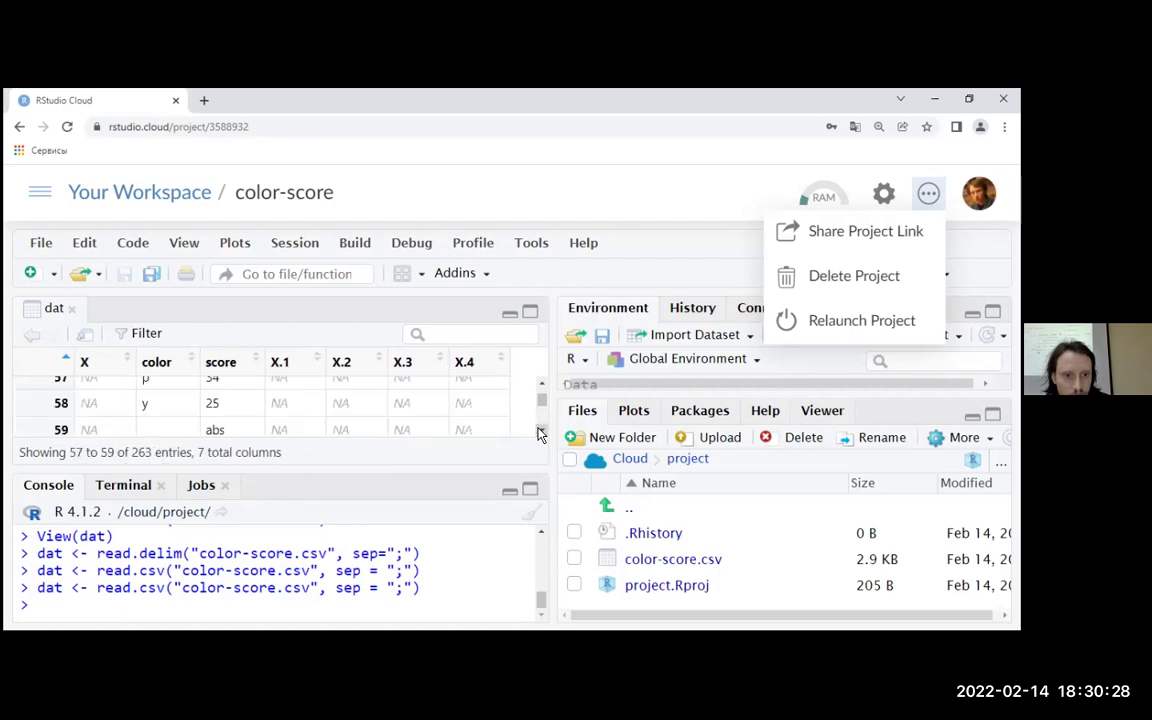
Step: Begin a console expression with an empty is.numeric() call
text(dat)
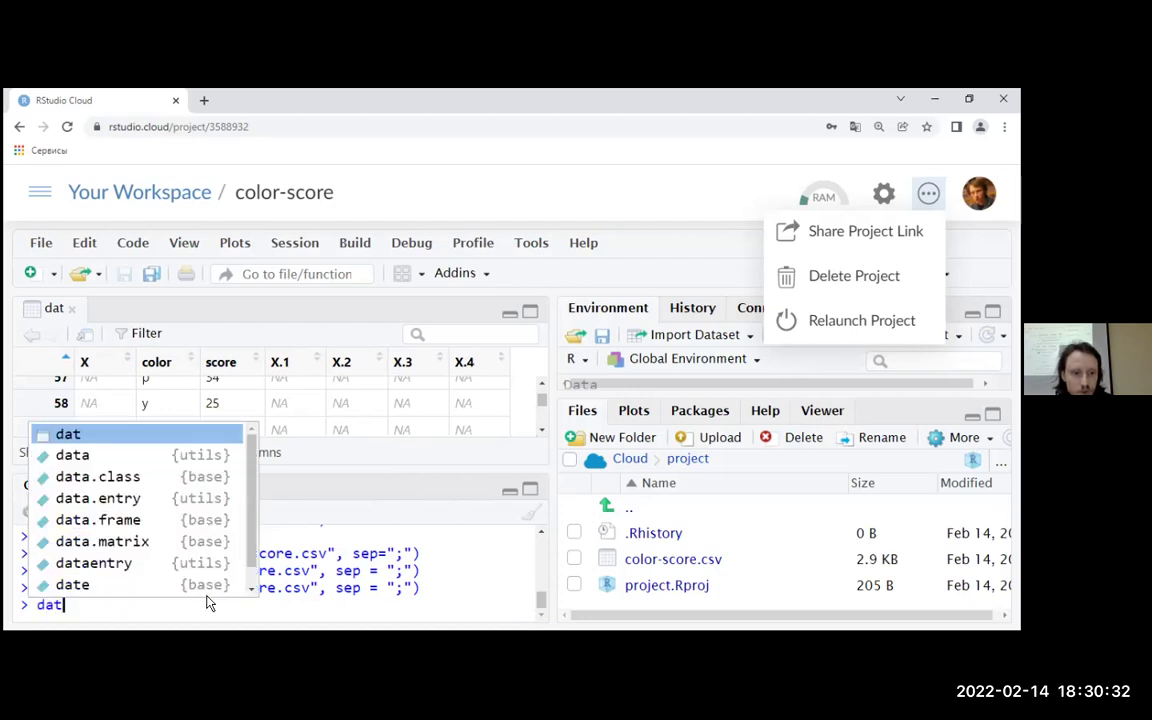
key(BackSpace)
key(BackSpace)
key(BackSpace)
text(is)
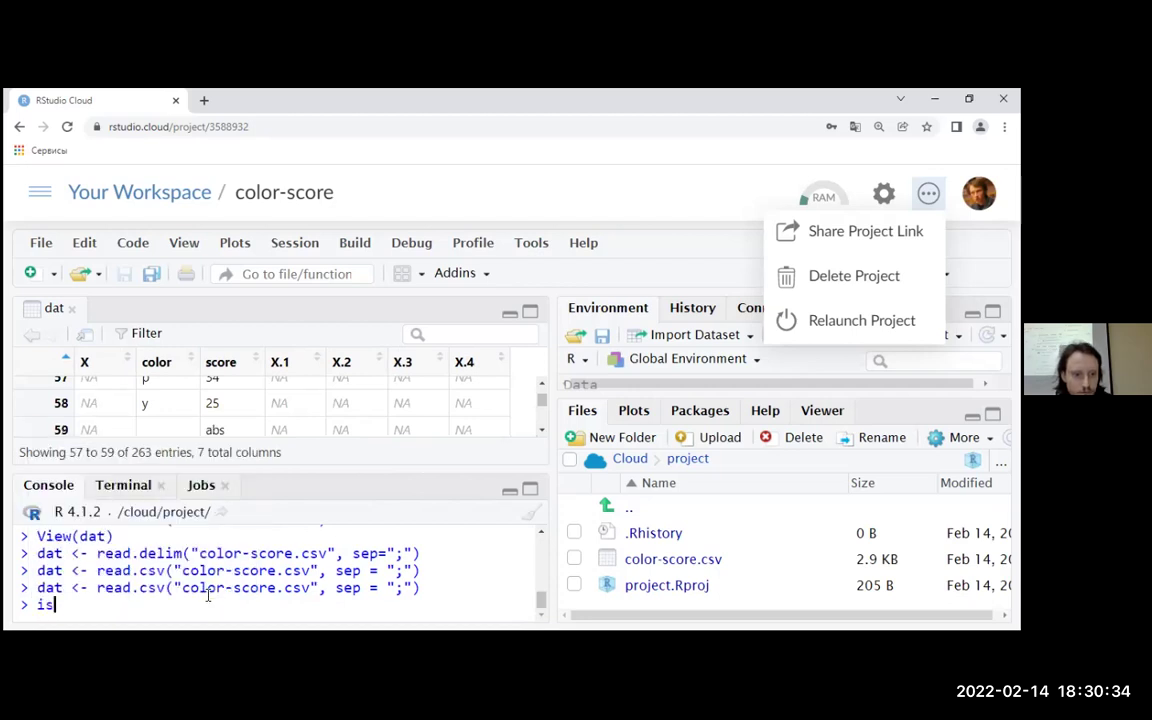
text(.num)
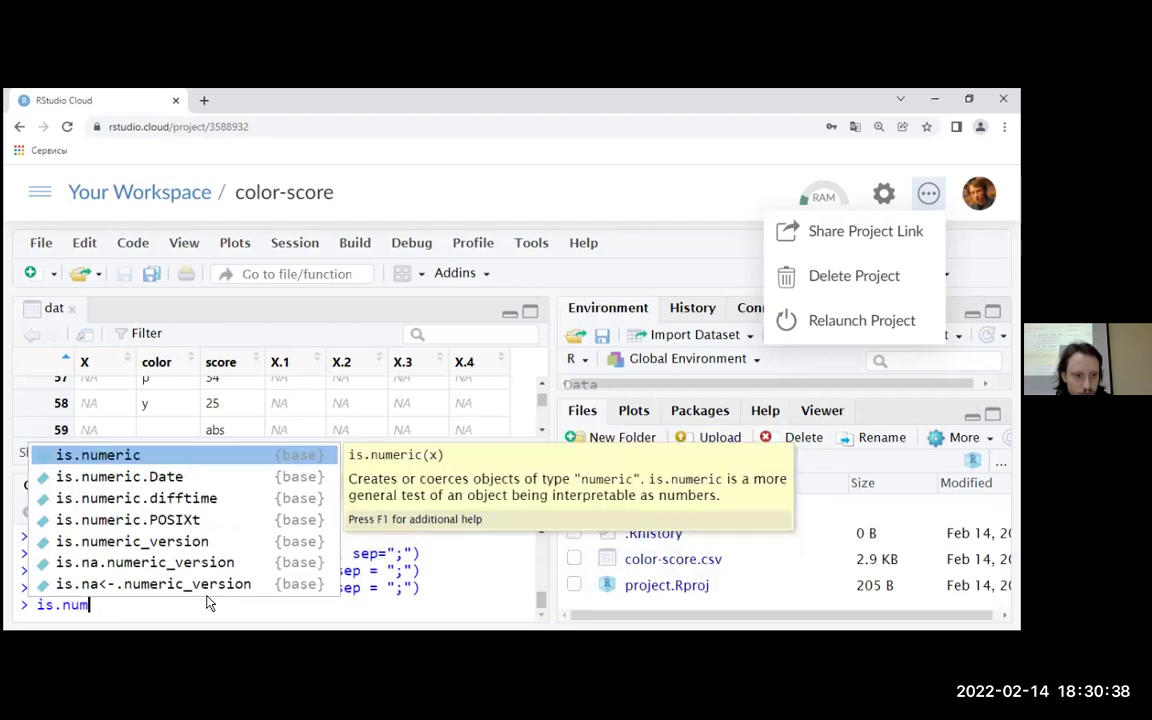
key(Tab)
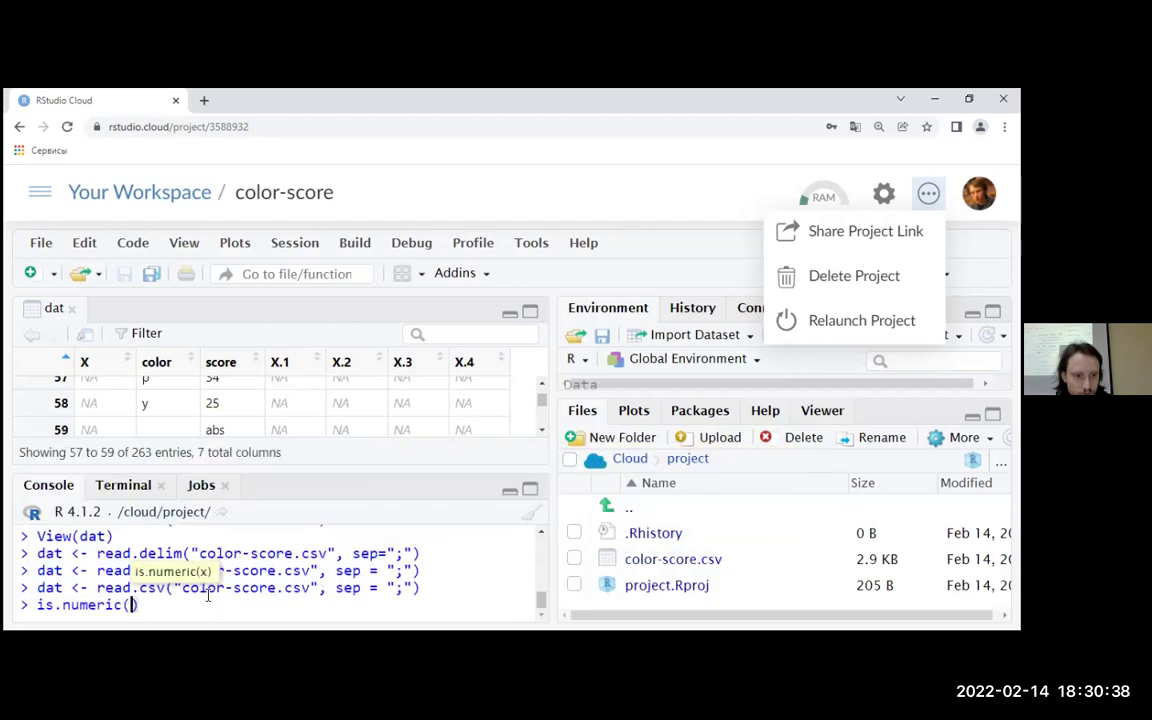
key(Home)
text(dat)
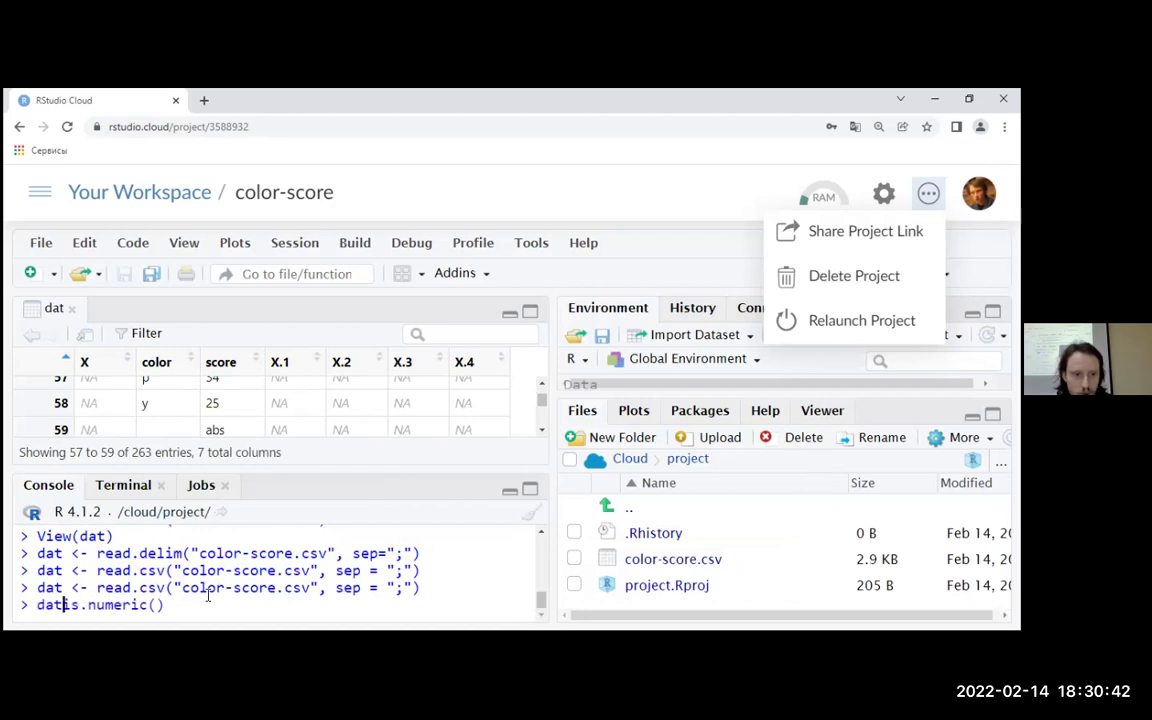
text($)
text(color)
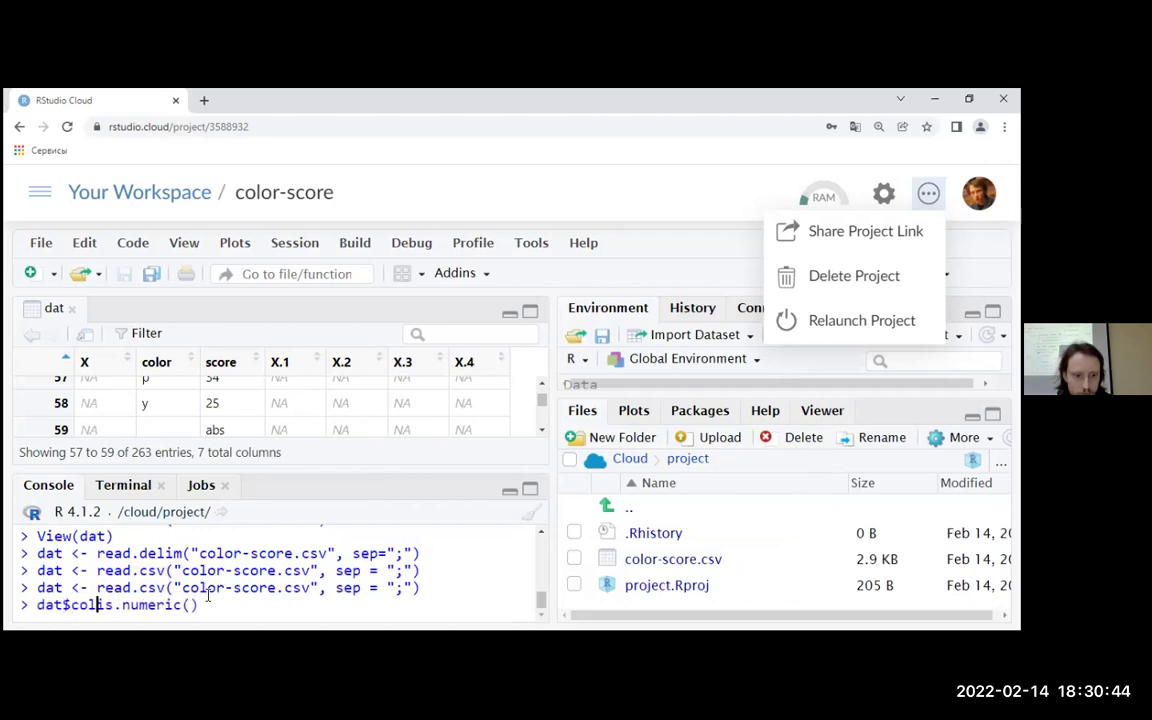
key(BackSpace)
key(BackSpace)
key(BackSpace)
key(BackSpace)
key(BackSpace)
text(score[)
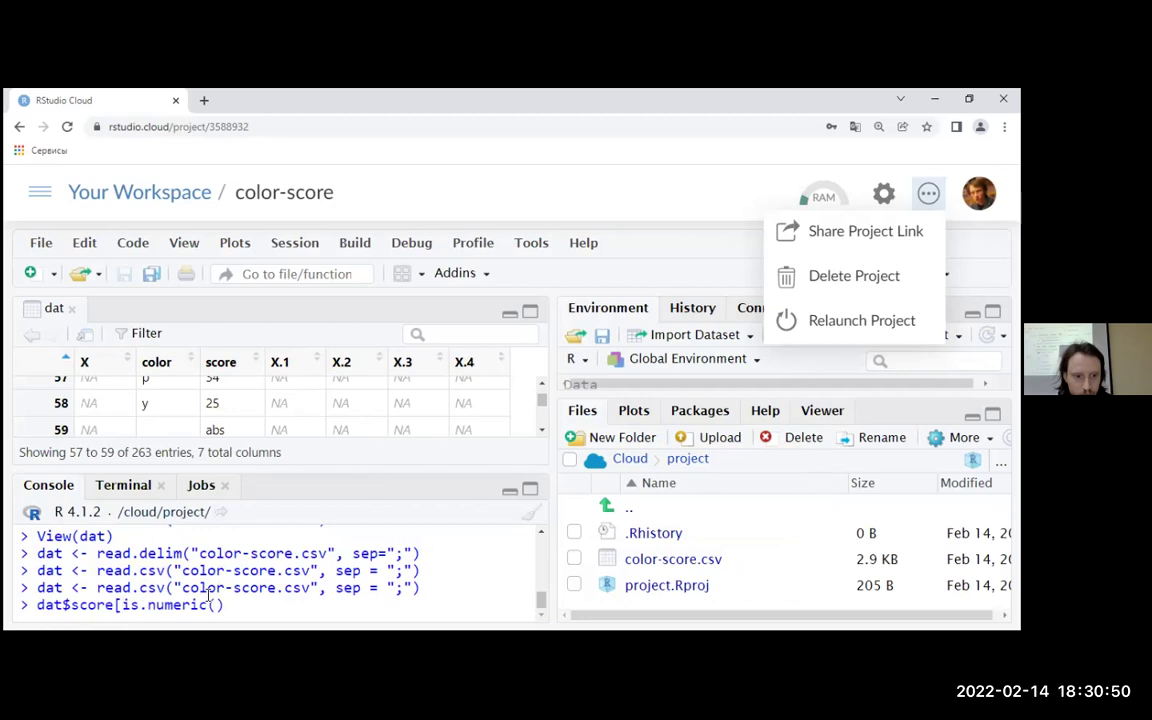
key(BackSpace)
key(BackSpace)
key(BackSpace)
key(BackSpace)
key(BackSpace)
key(BackSpace)
key(BackSpace)
key(BackSpace)
key(BackSpace)
key(BackSpace)
key(End)
key(BackSpace)
key(BackSpace)
key(BackSpace)
key(BackSpace)
key(BackSpace)
key(BackSpace)
key(BackSpace)
key(BackSpace)
key(BackSpace)
key(BackSpace)
key(BackSpace)
key(BackSpace)
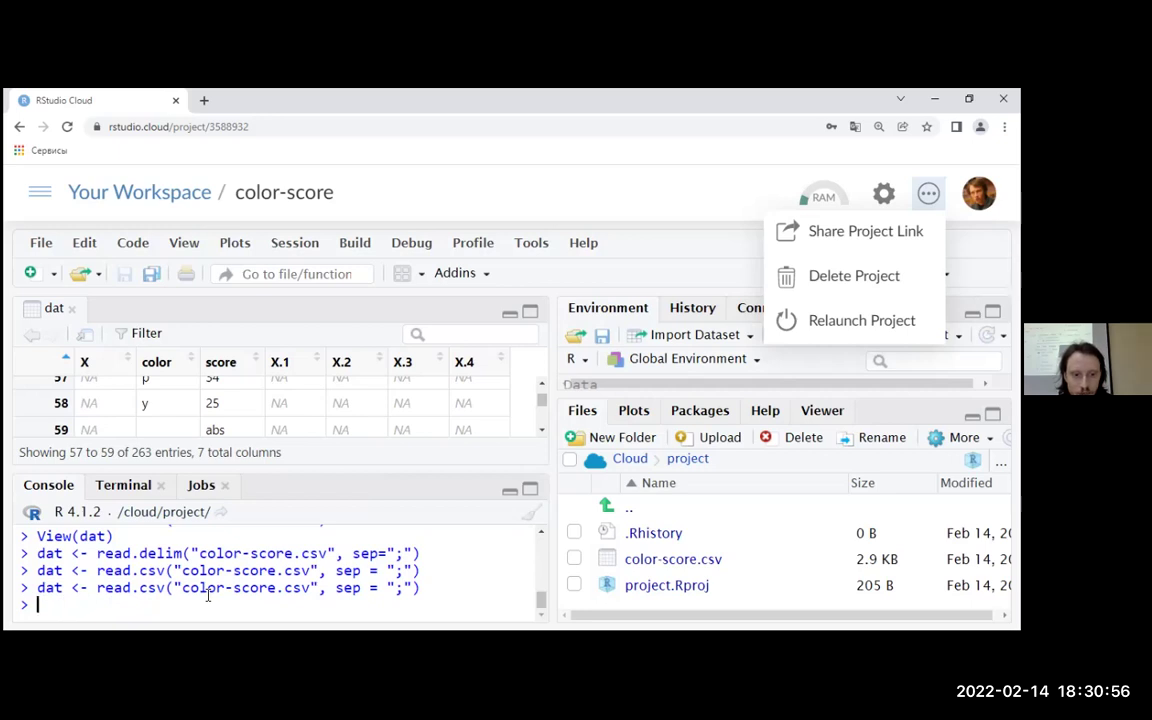
Step: Run summary(dat) in the console and review the class and mode of its columns in an enlarged console
text(da)
key(BackSpace)
key(BackSpace)
text(summary(dat))
key(Return)
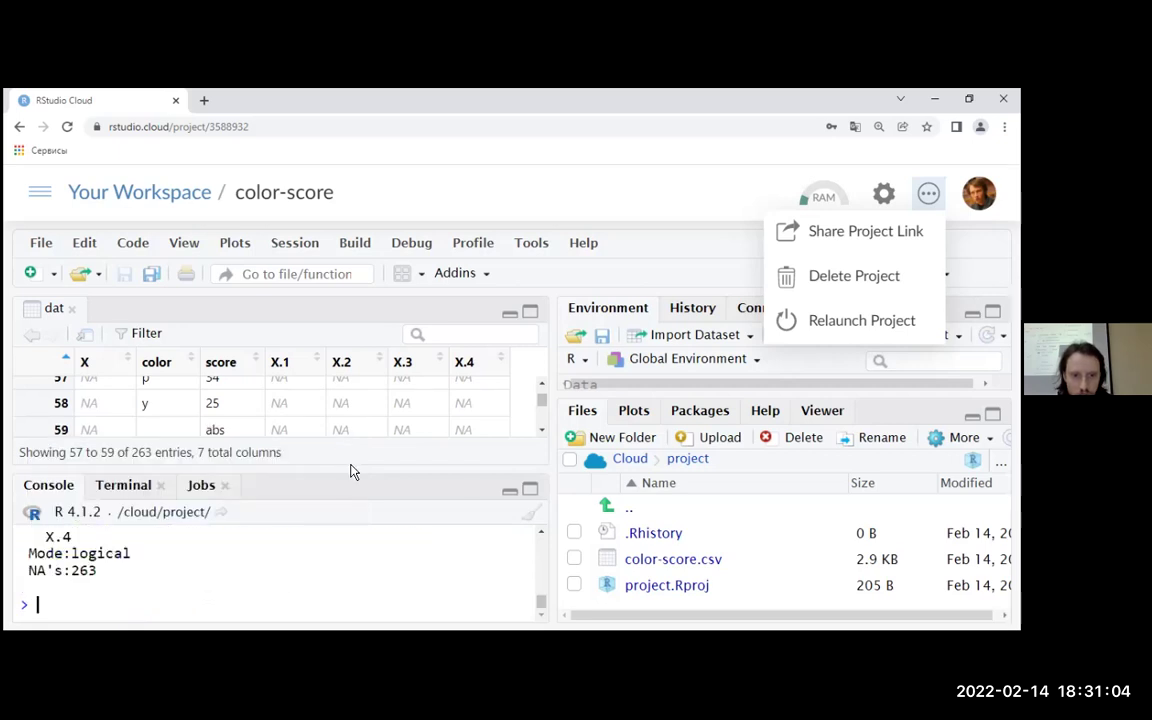
drag(352, 470, 470, 428)
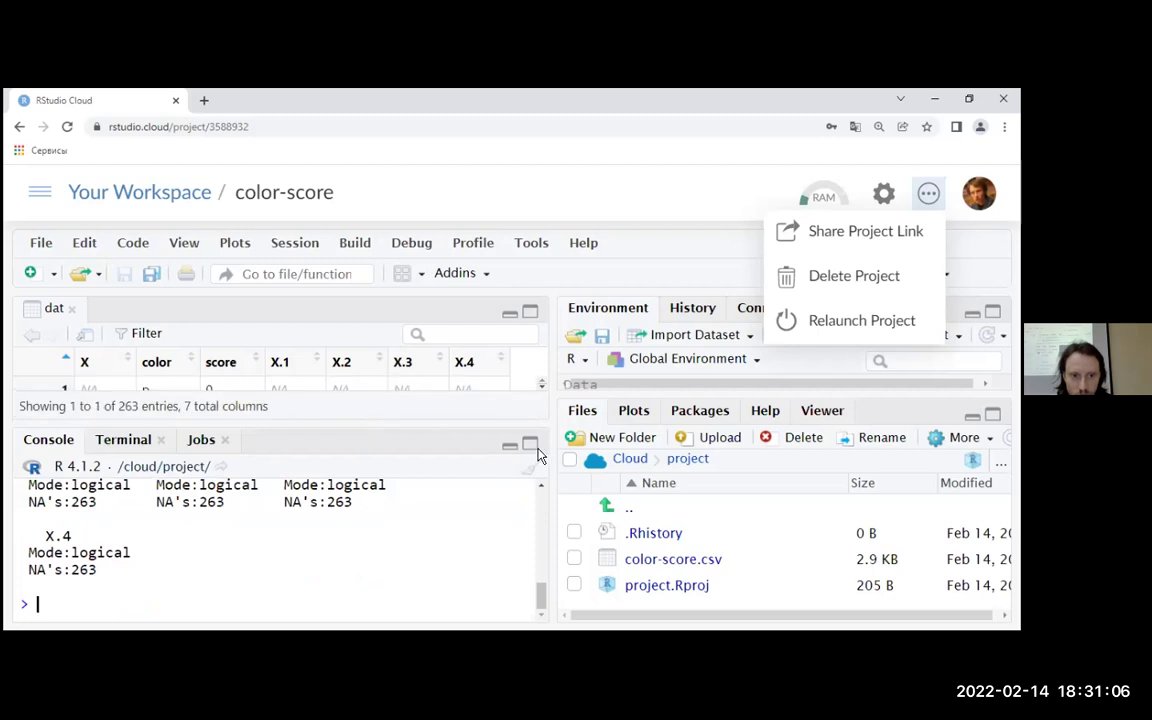
scroll(540, 481, up, 3)
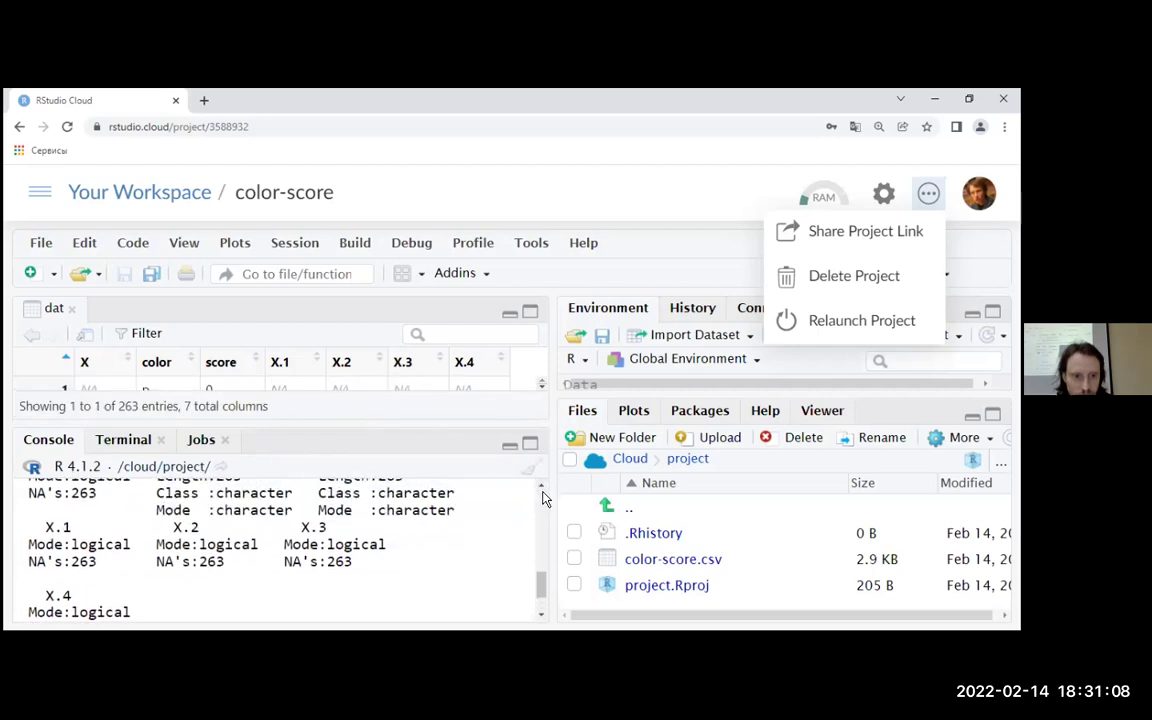
scroll(543, 498, up, 3)
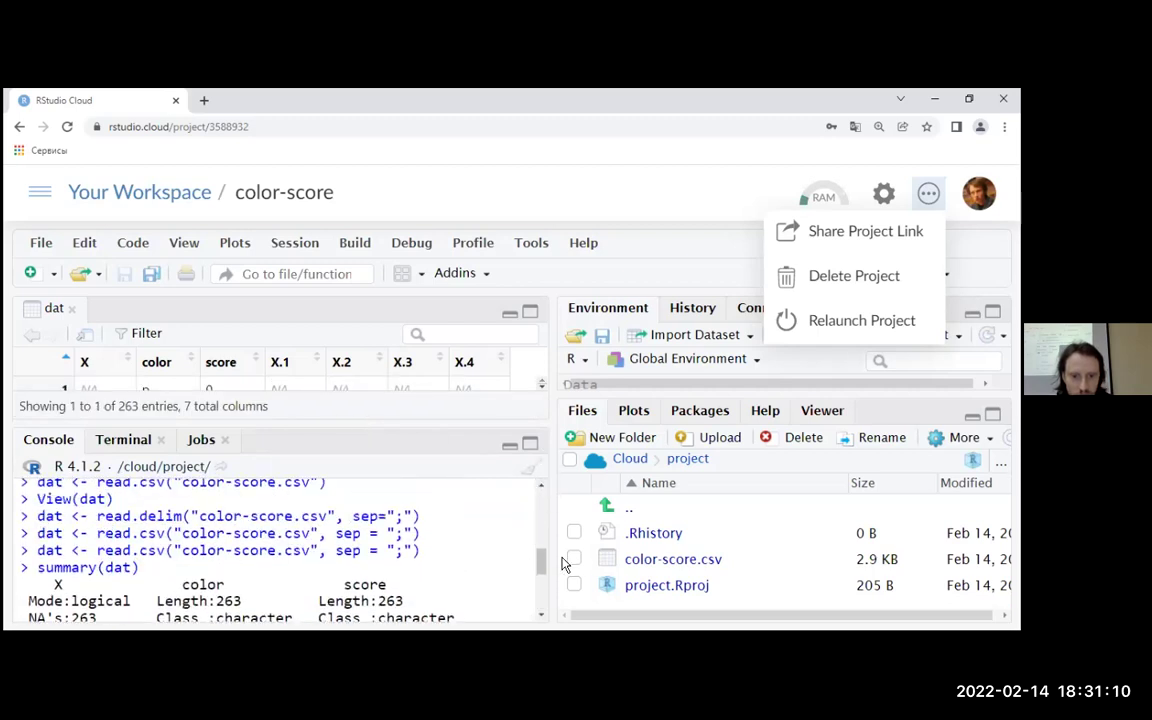
scroll(545, 570, down, 2)
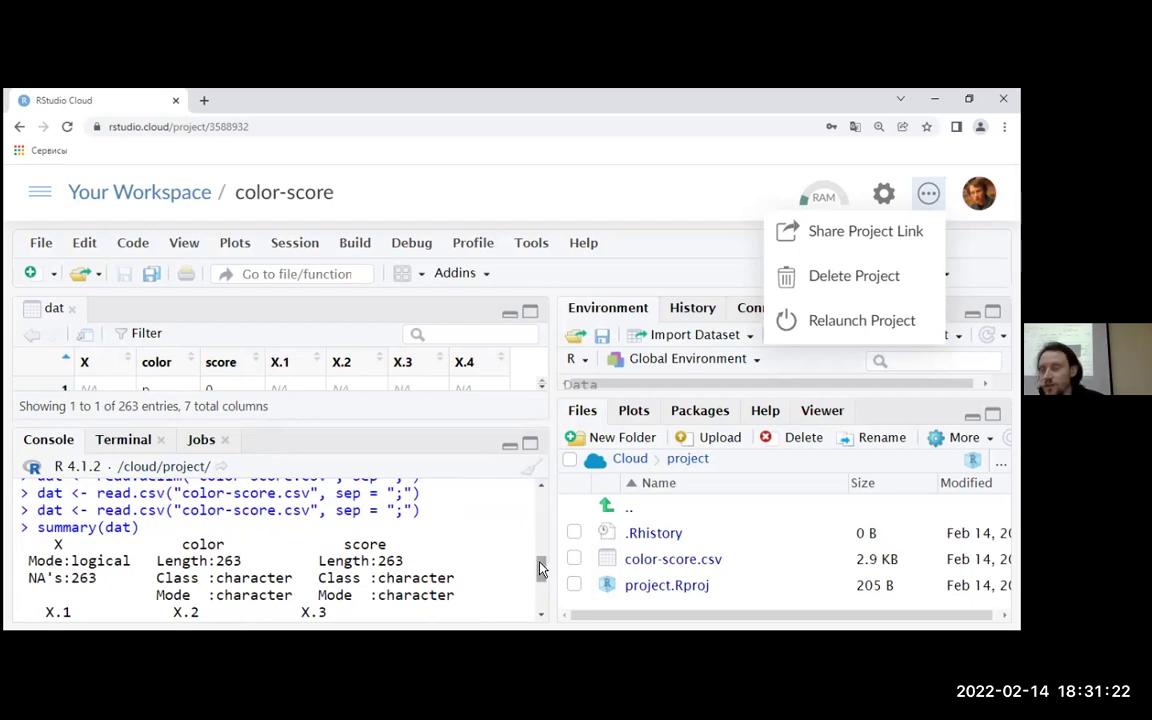
drag(541, 569, 542, 596)
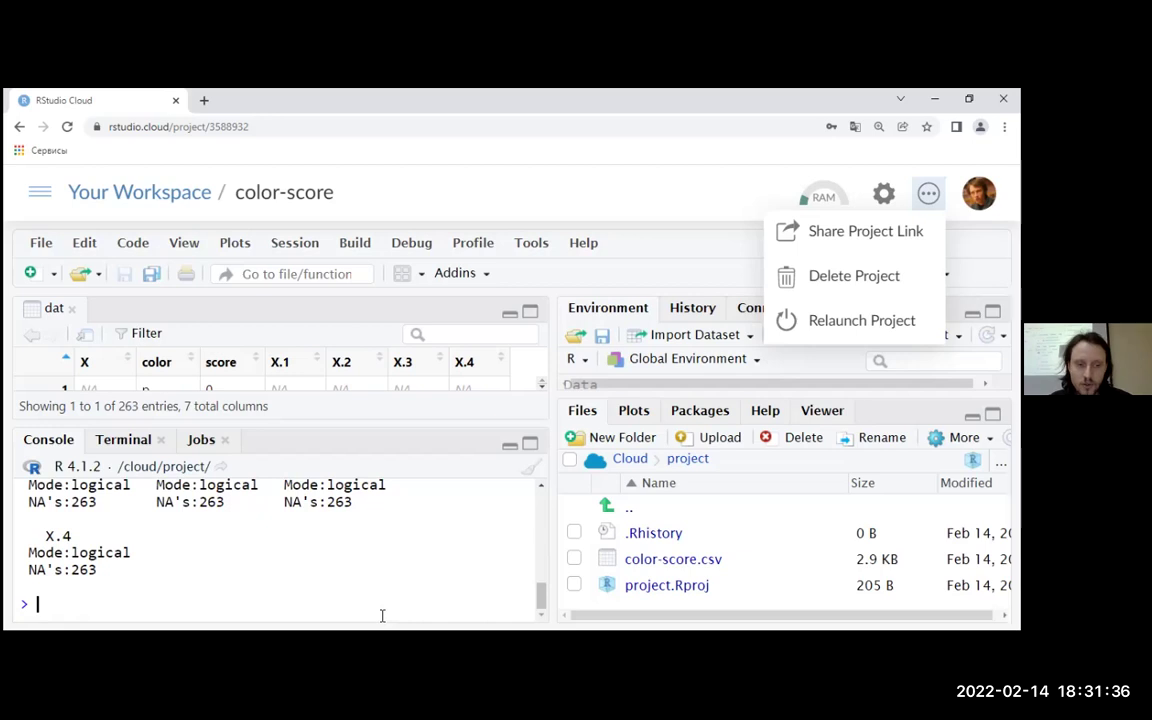
Step: Run dat[dat$score != "abs",] in the console to list the rows of dat whose score is not "abs"
text(dat)
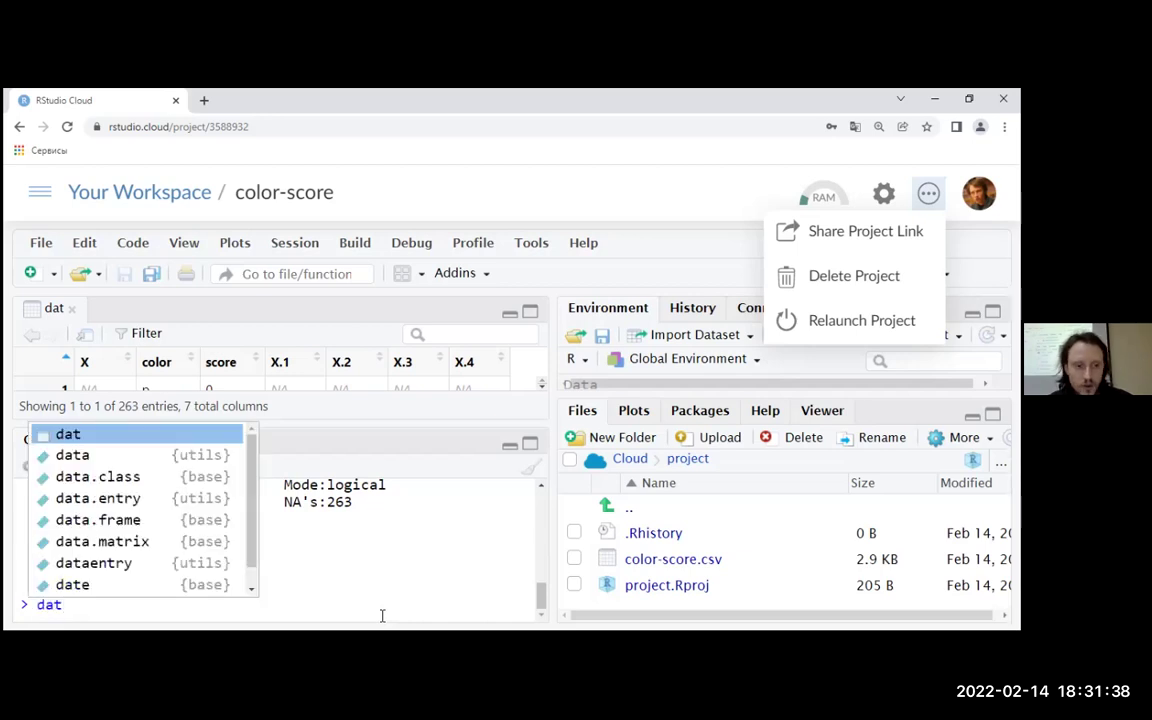
text([da$)
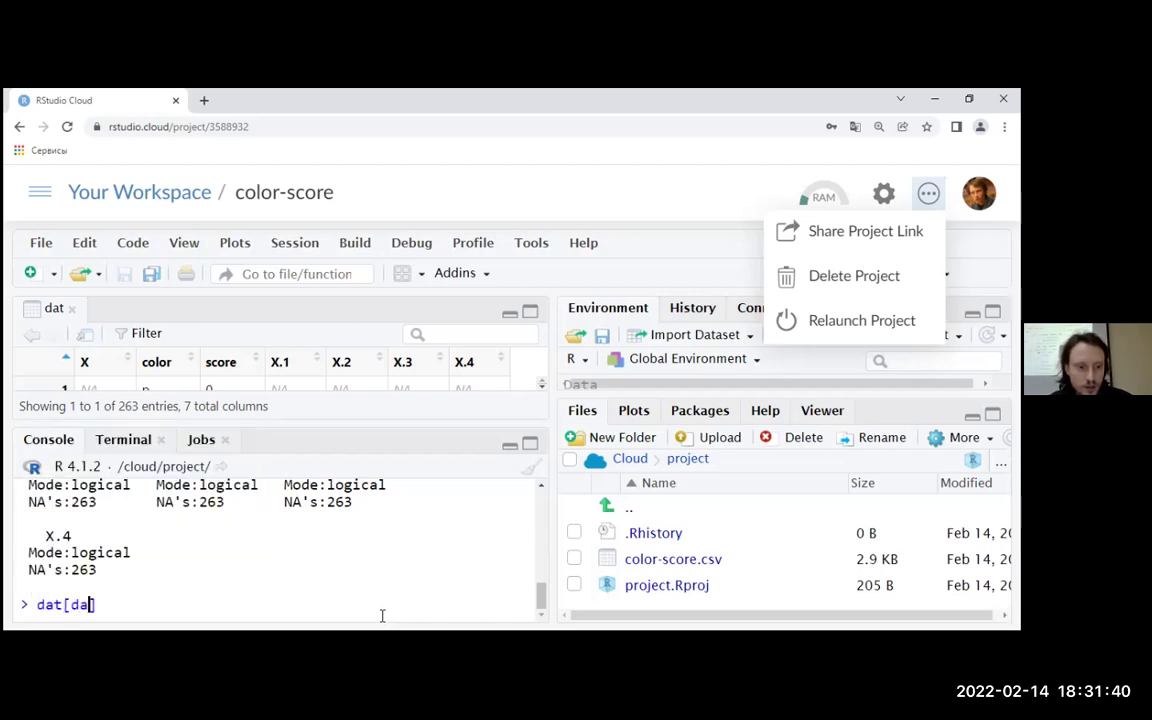
key(BackSpace)
text(t$)
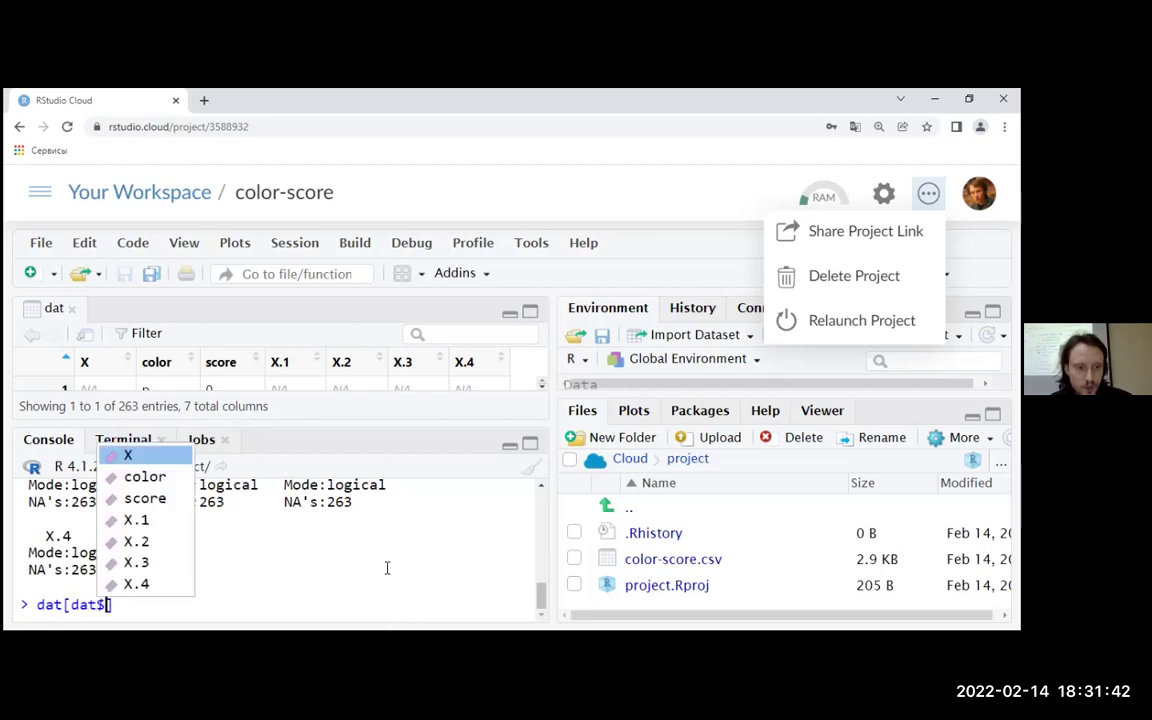
key(Down)
key(Down)
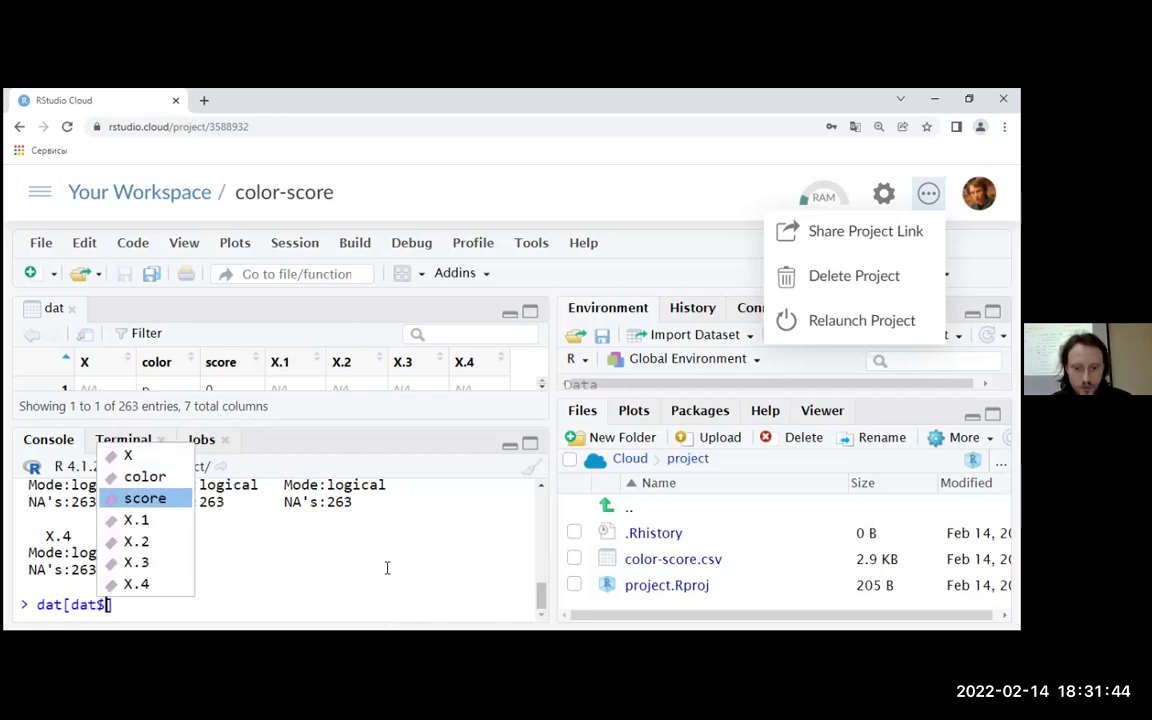
key(Return)
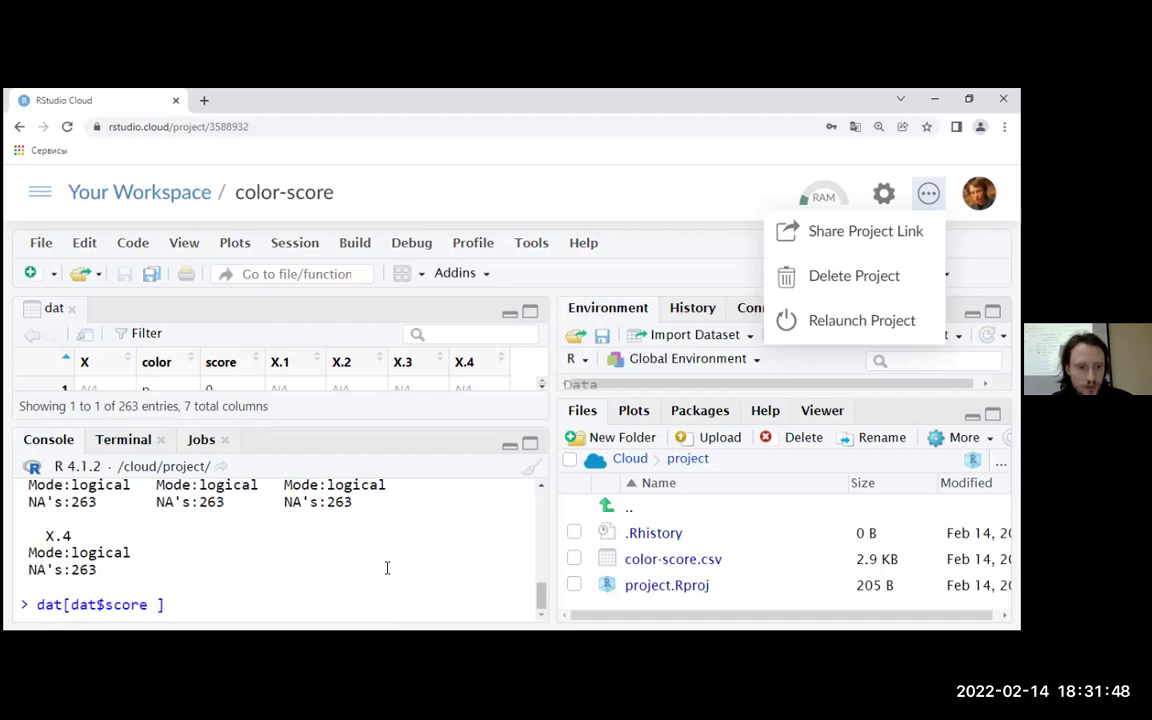
text(!= ")
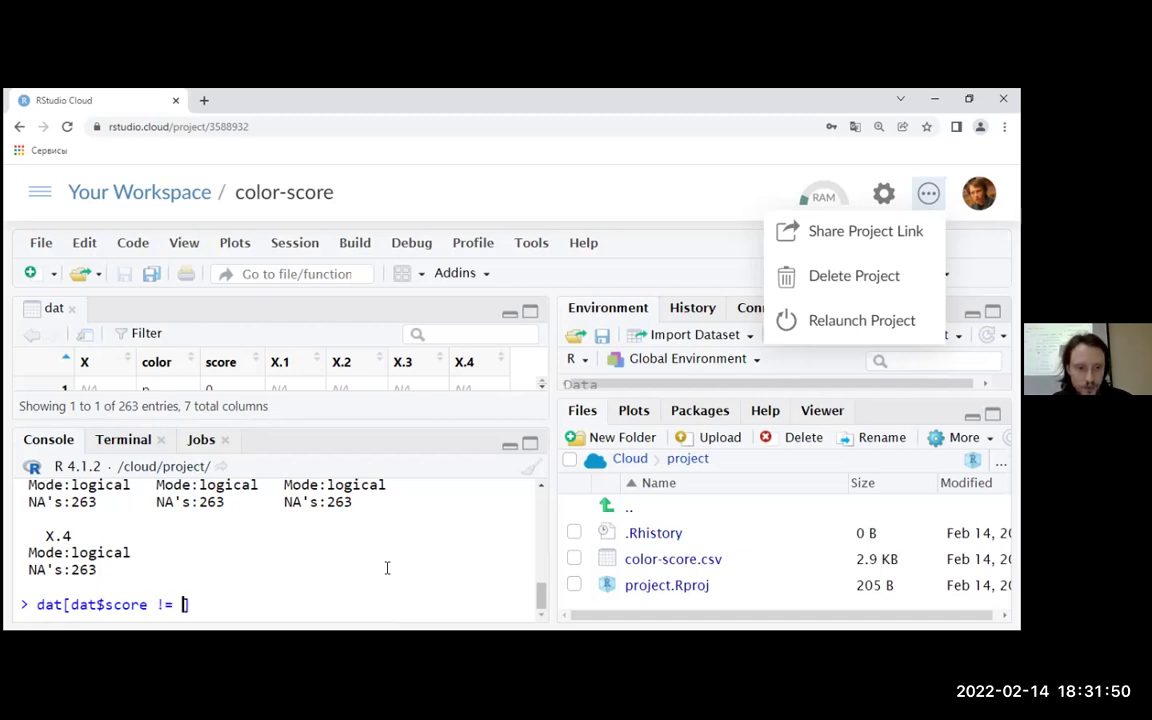
text(abs",)
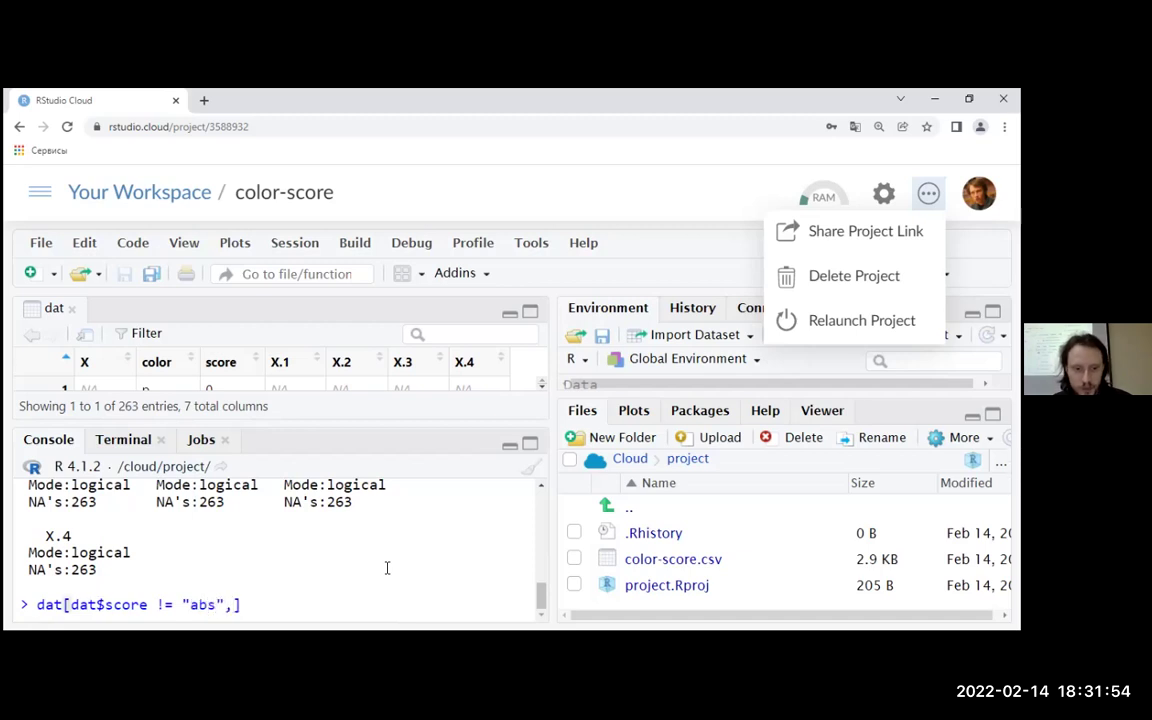
key(Return)
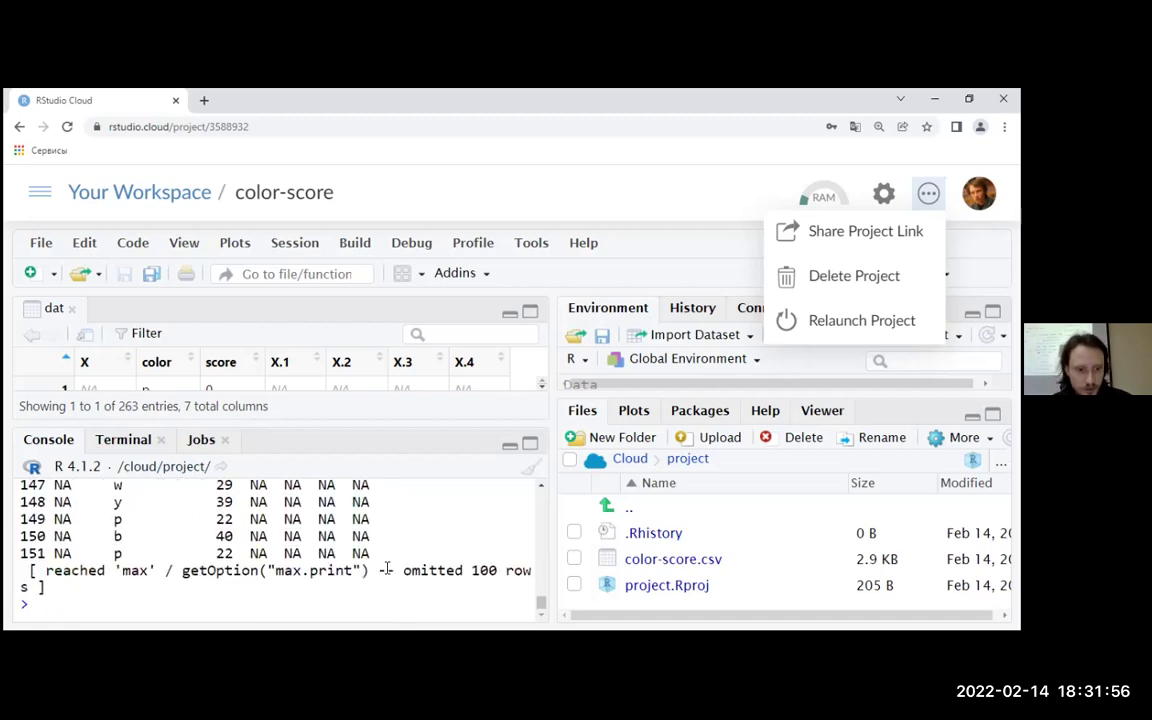
Step: Examine the filtered rows in the console for remaining non-numeric scores and highlight the text entry in row 125
click(541, 486)
scroll(540, 488, up, 7)
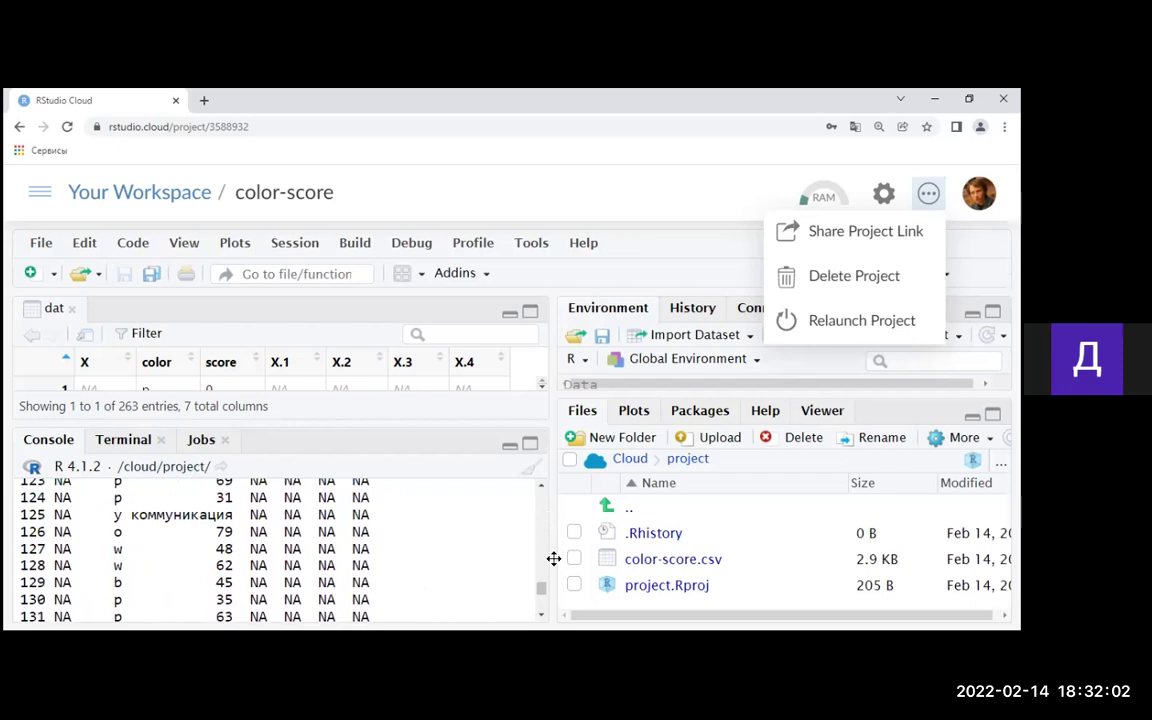
double_click(190, 515)
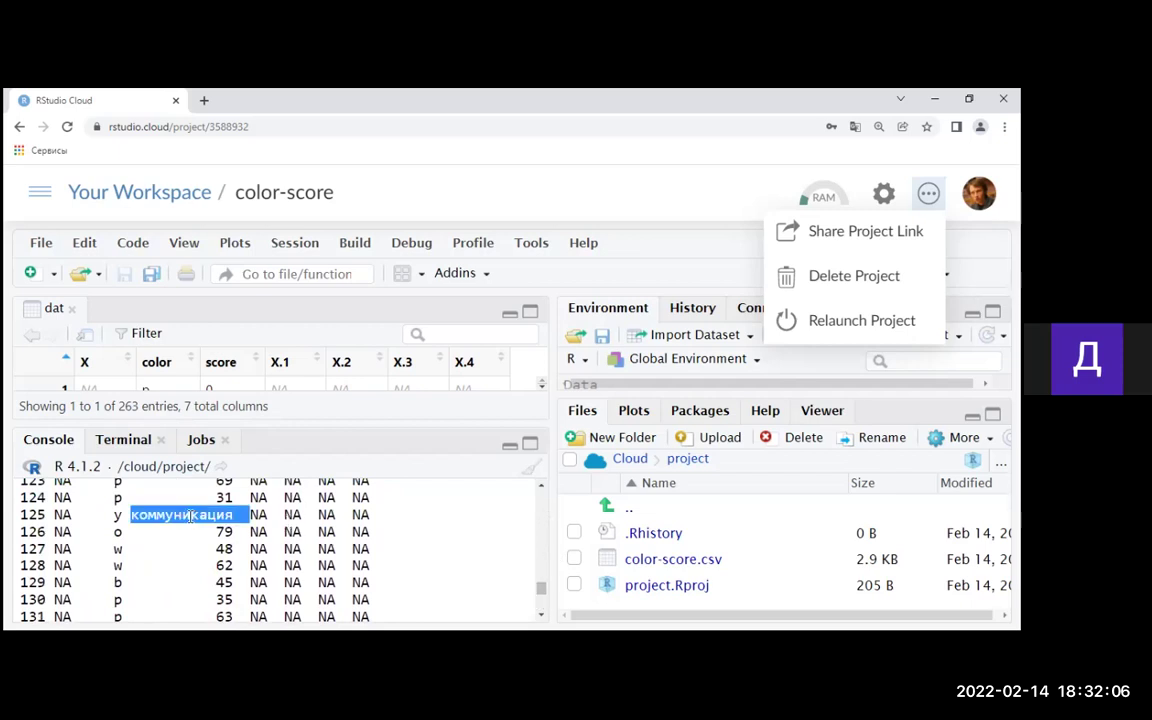
click(152, 551)
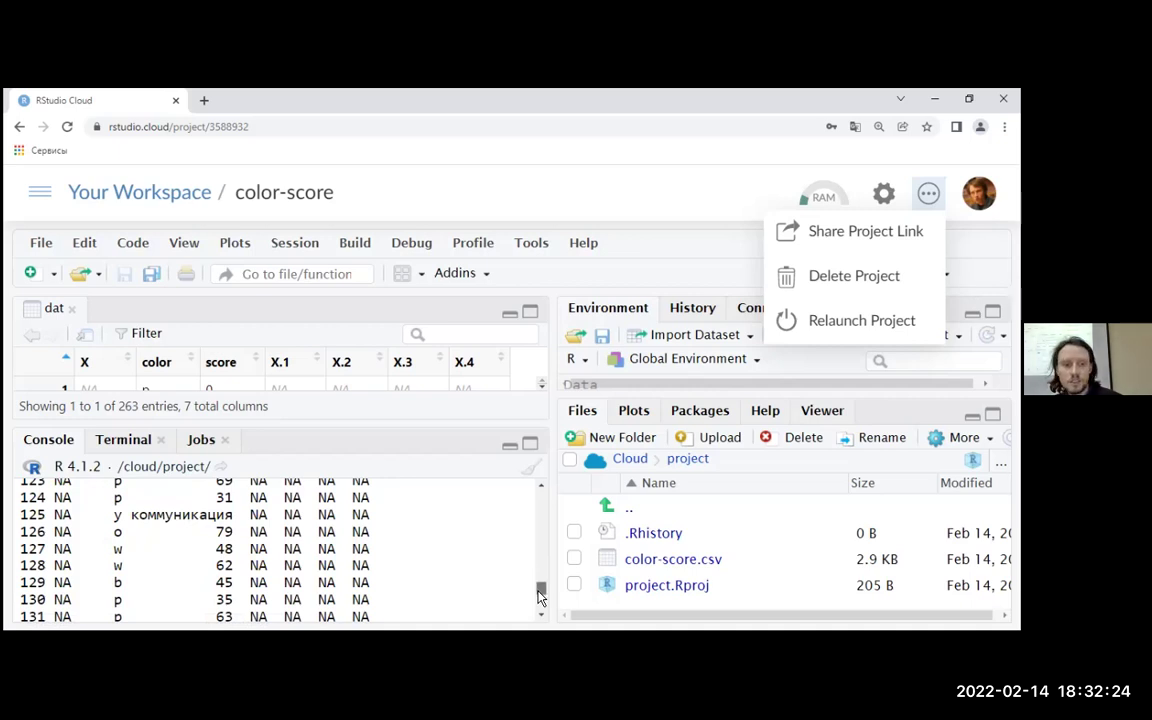
scroll(537, 595, up, 1)
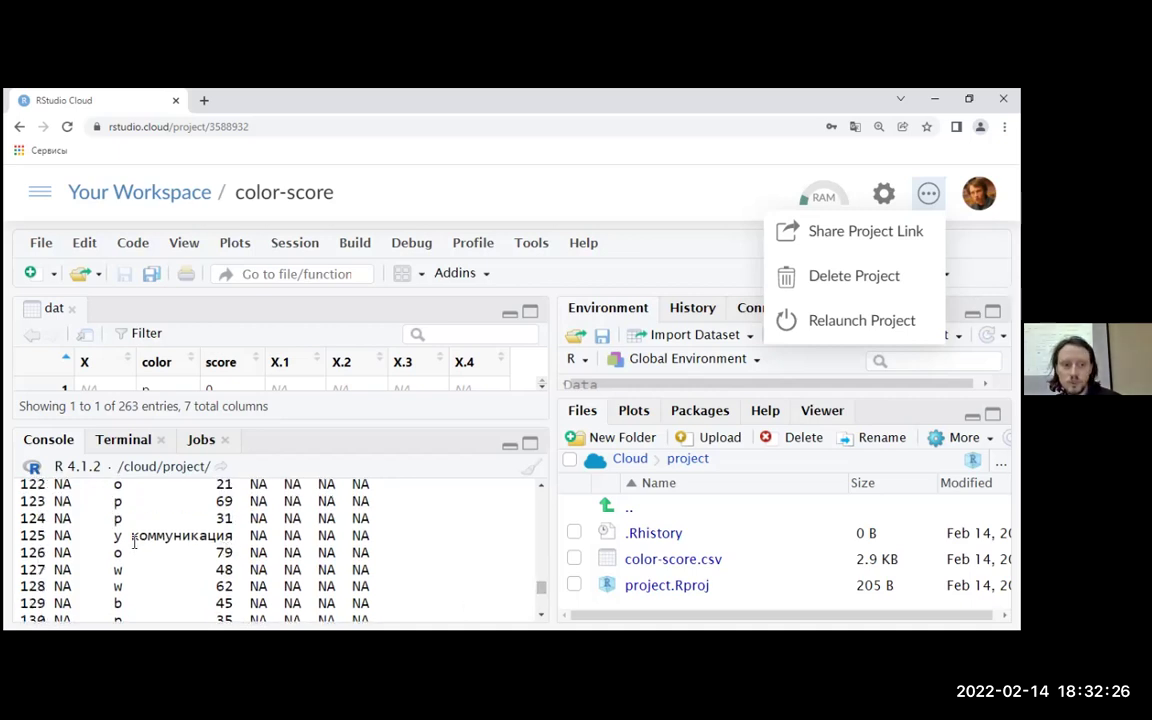
drag(133, 536, 232, 536)
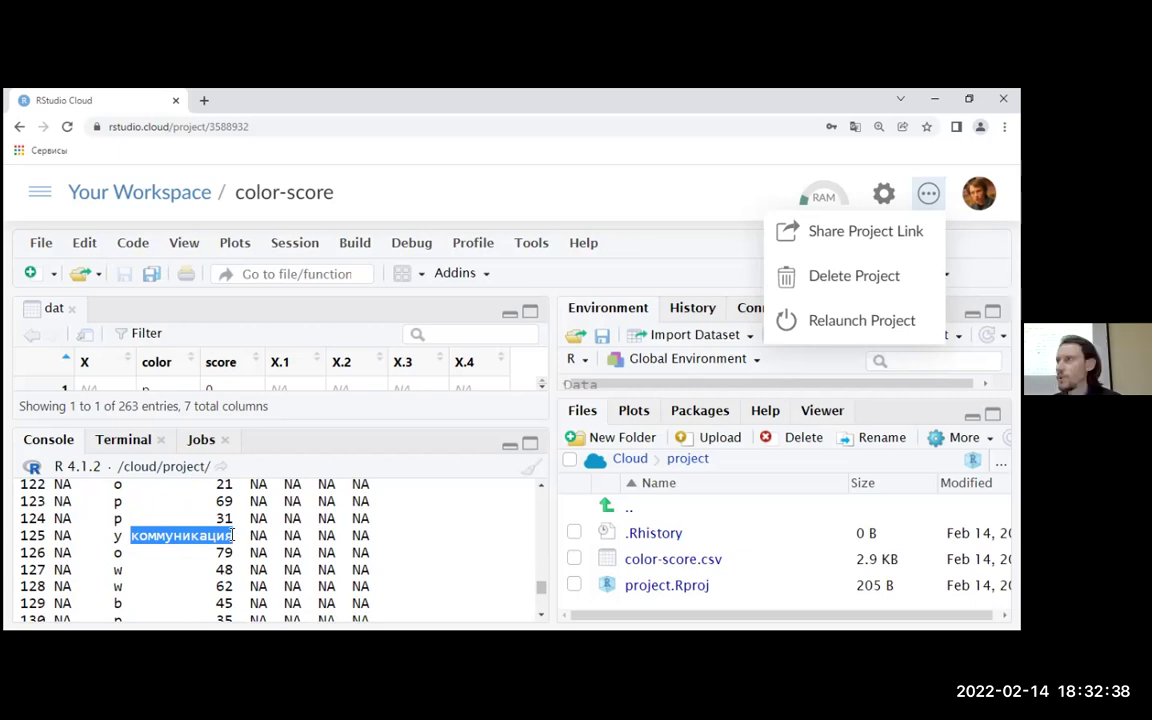
click(534, 577)
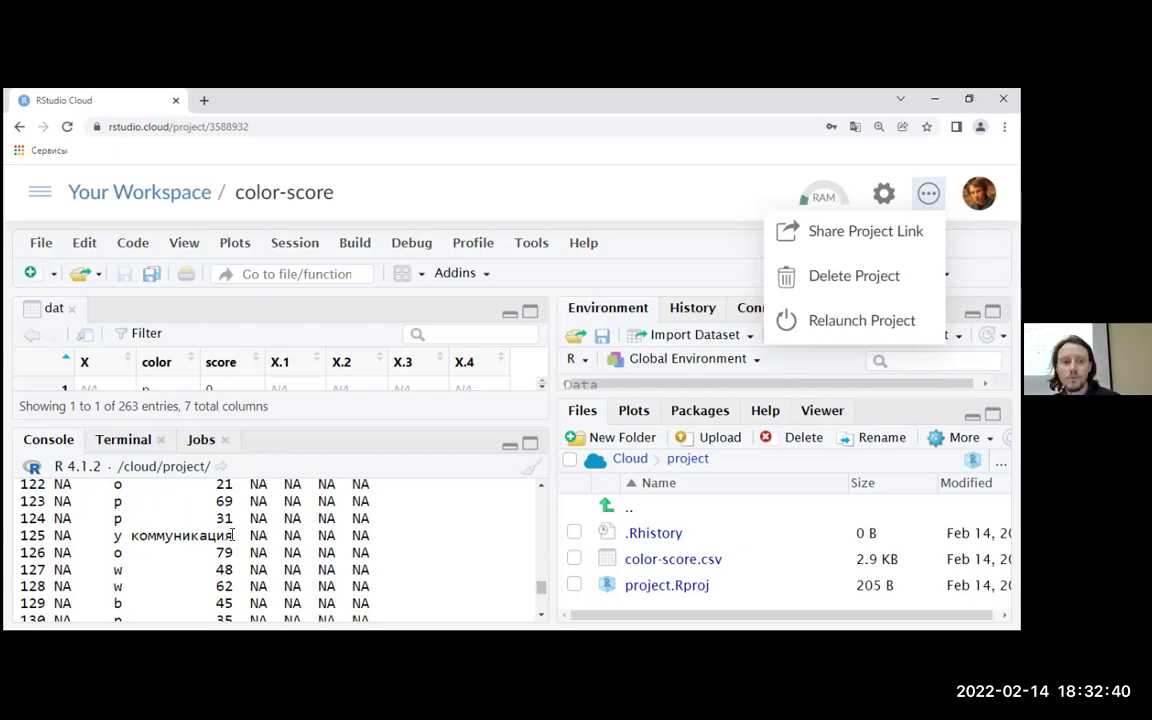
drag(540, 586, 540, 622)
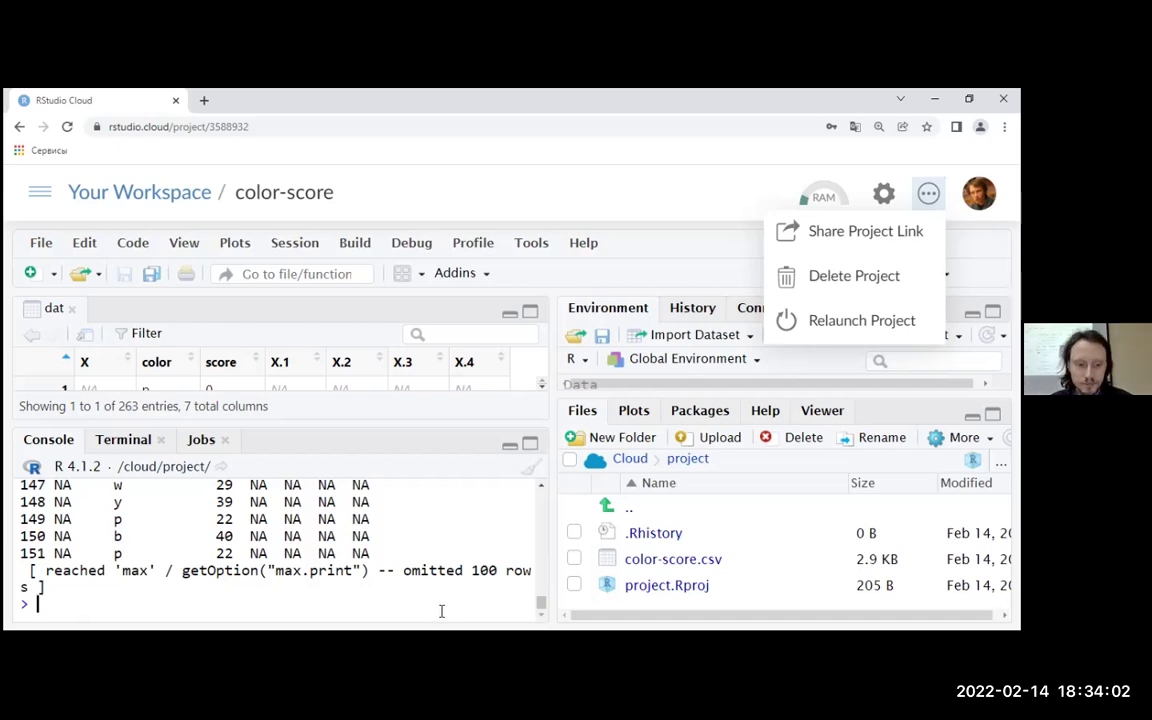
Step: Create a new R Notebook, close the open project options, and agree to install the required packages
click(41, 247)
mouse_move(80, 275)
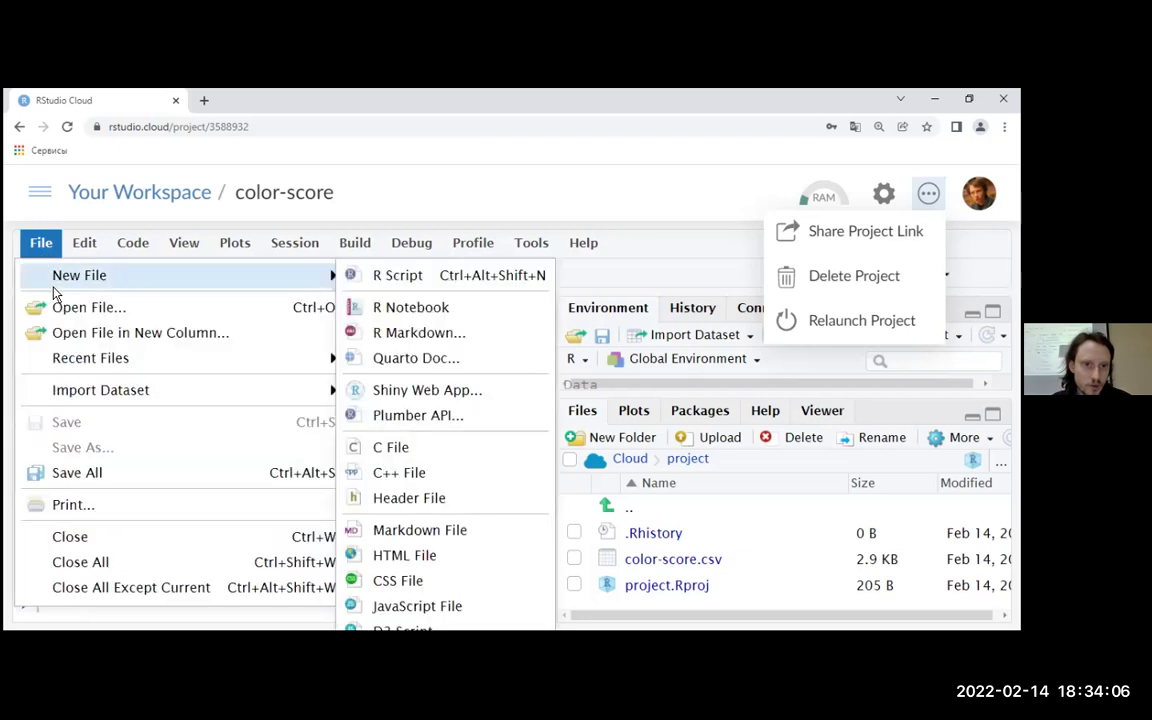
click(380, 311)
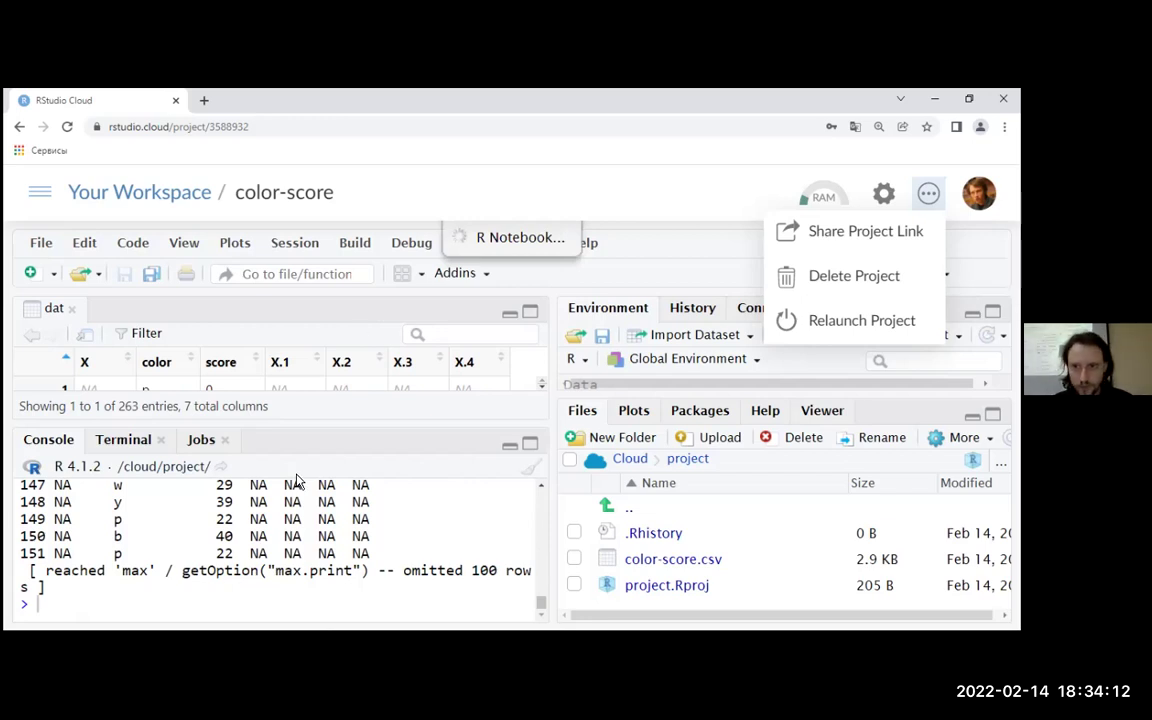
click(928, 193)
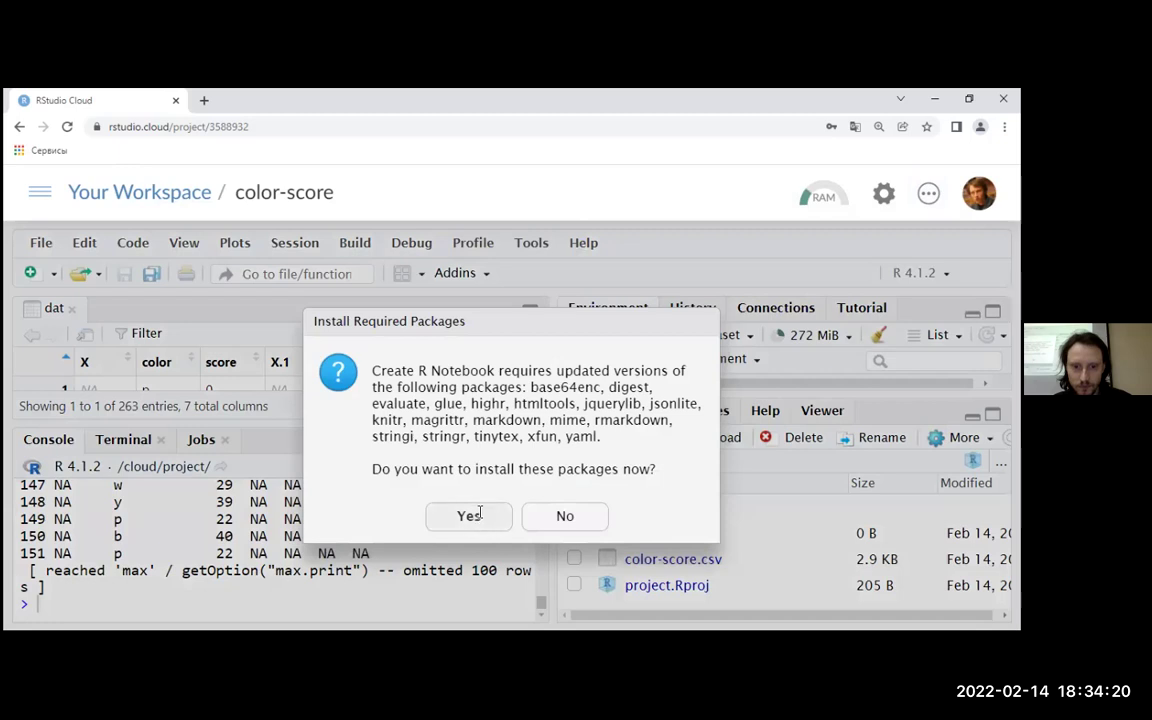
click(470, 515)
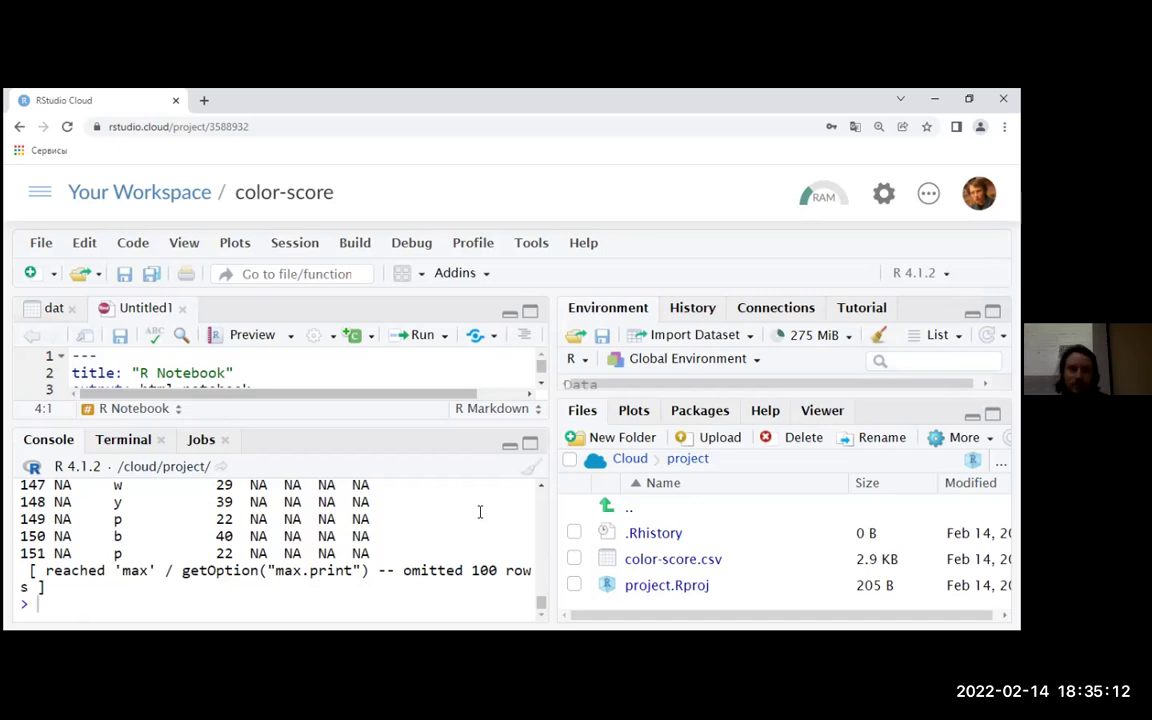
Step: Collapse the console to enlarge the notebook editor, and delete all the template text below the YAML header
drag(505, 428, 510, 446)
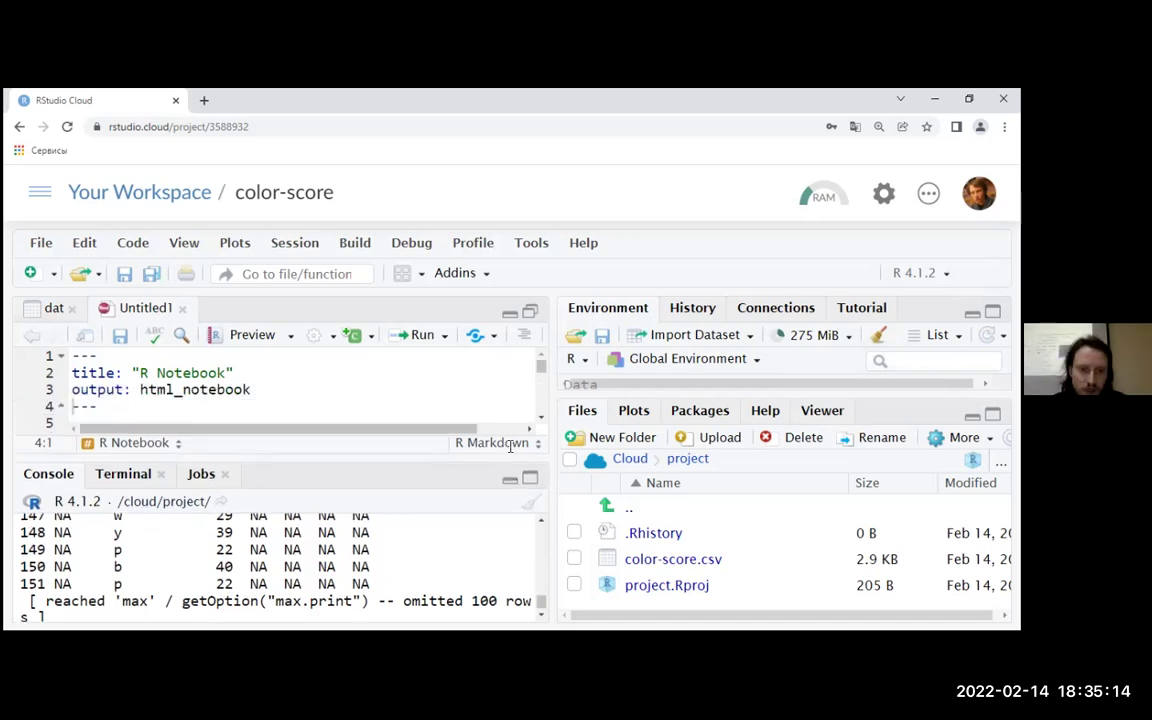
click(510, 479)
click(86, 422)
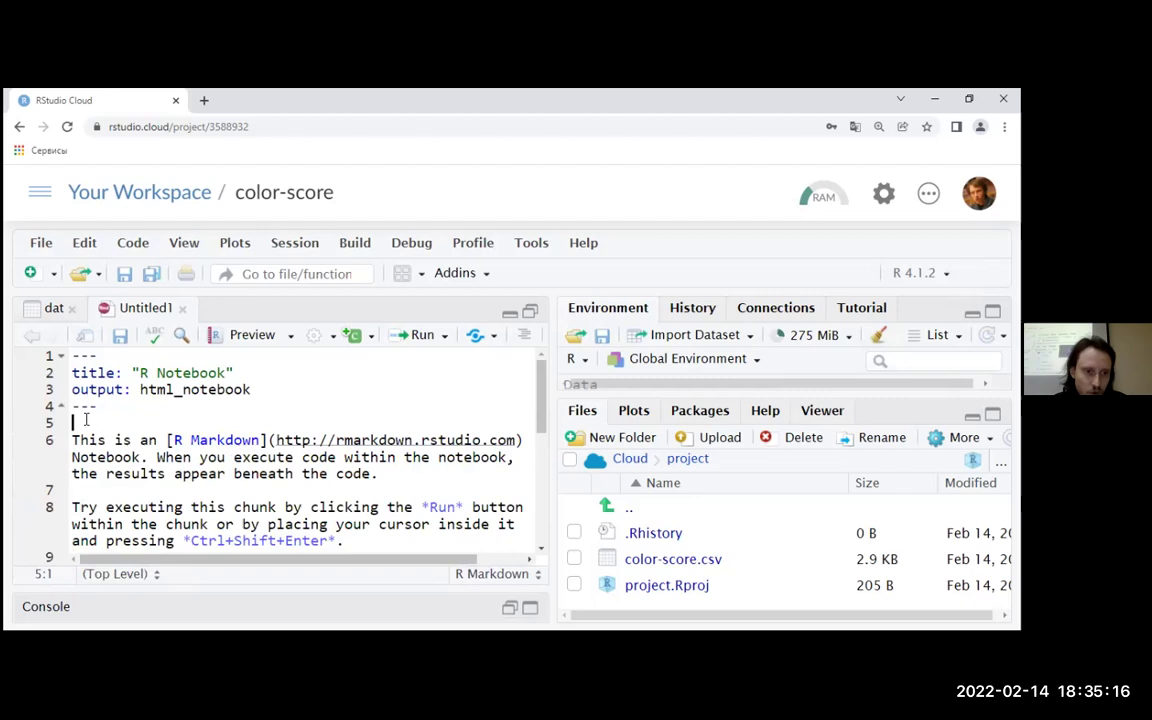
key(shift+Down)
key(shift+Down)
key(shift+Down)
key(shift+Down)
key(shift+Down)
key(shift+Down)
key(shift+Down)
key(shift+Down)
key(shift+Down)
key(shift+Down)
key(shift+Down)
key(shift+Down)
key(shift+Down)
key(shift+Down)
key(shift+Down)
key(shift+Down)
key(shift+Down)
key(shift+Down)
key(shift+Down)
key(shift+Down)
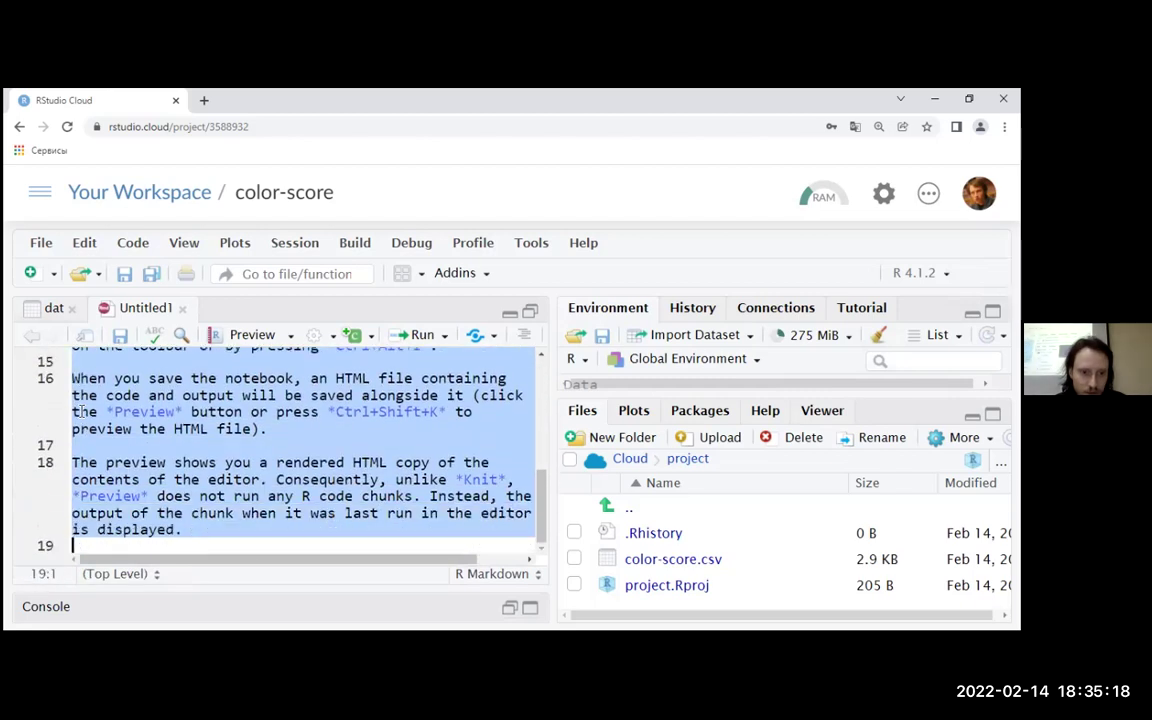
key(BackSpace)
Step: Add an R code chunk below the YAML header containing dat <- read.csv("color-score.csv")
key(Return)
text(```)
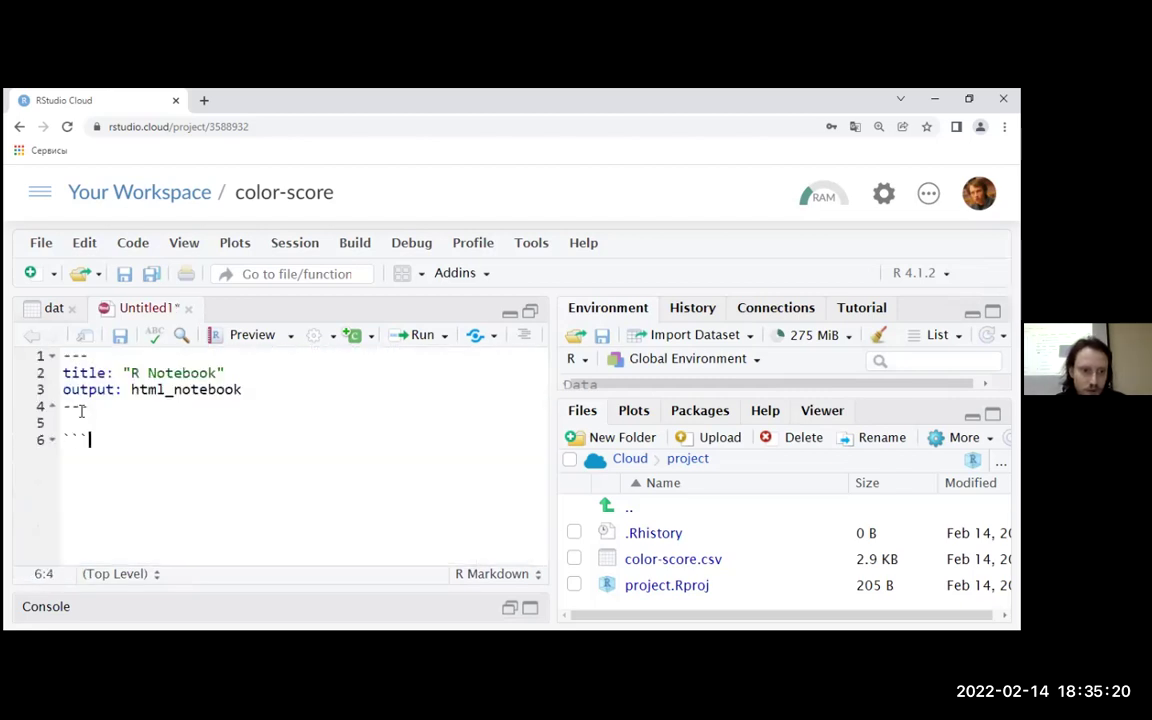
text({r})
key(Return)
text(dat <- read.csv(")
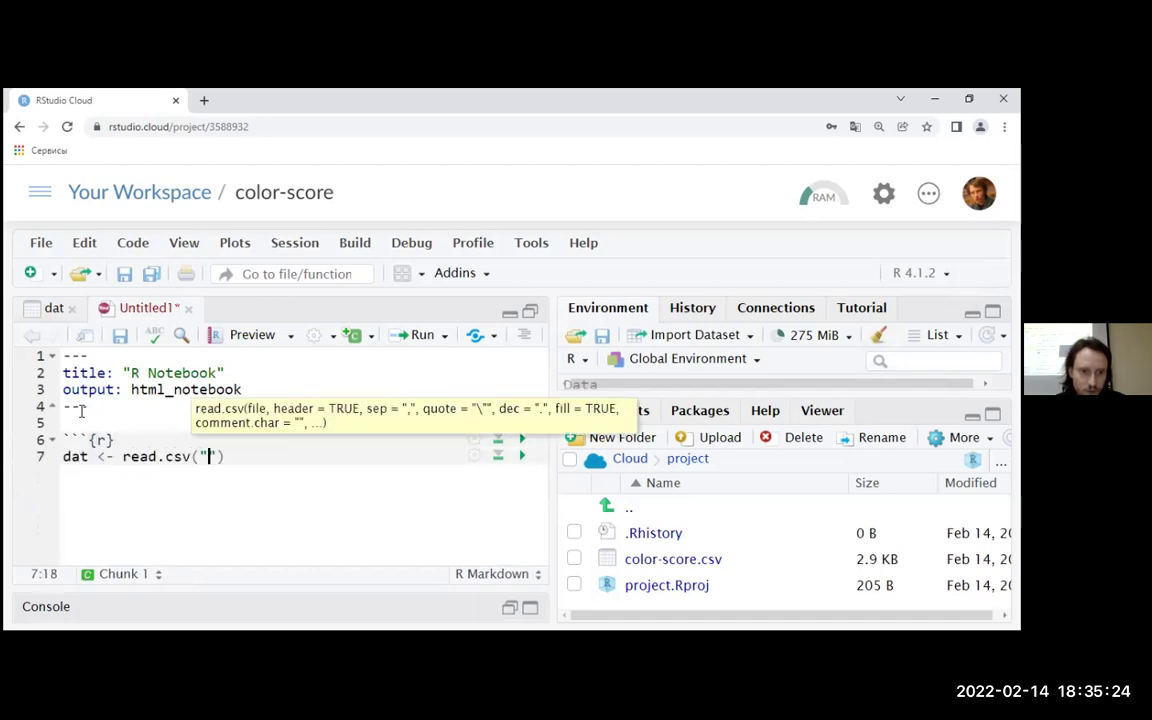
text(color-score.cs)
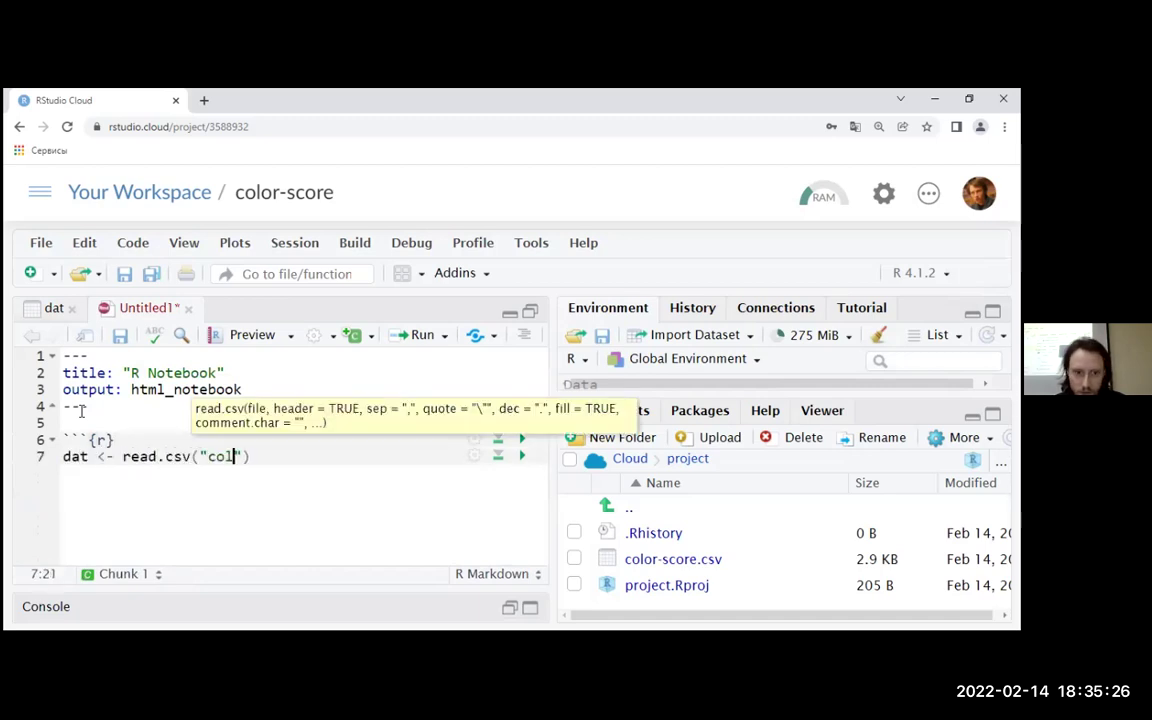
text(v"))
key(Return)
text(```)
Step: Add the argument sep=';' to the read.csv call
key(Up)
key(End)
key(Left)
text(, sep=')
text(;')
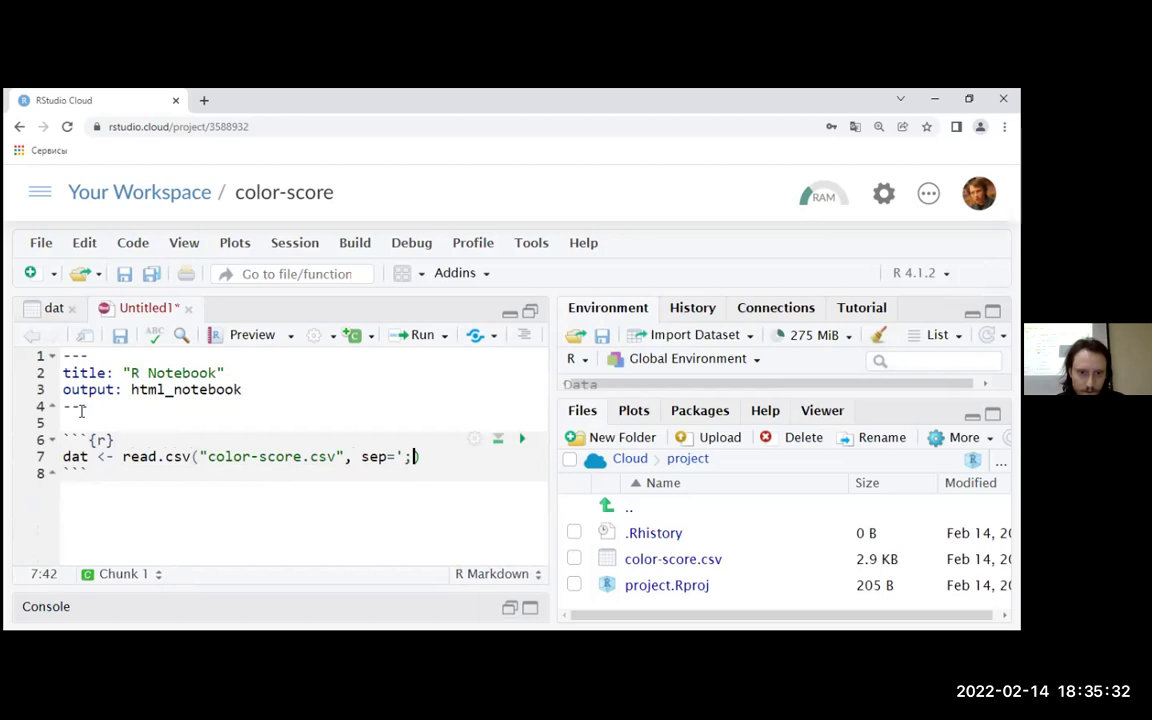
key(Down)
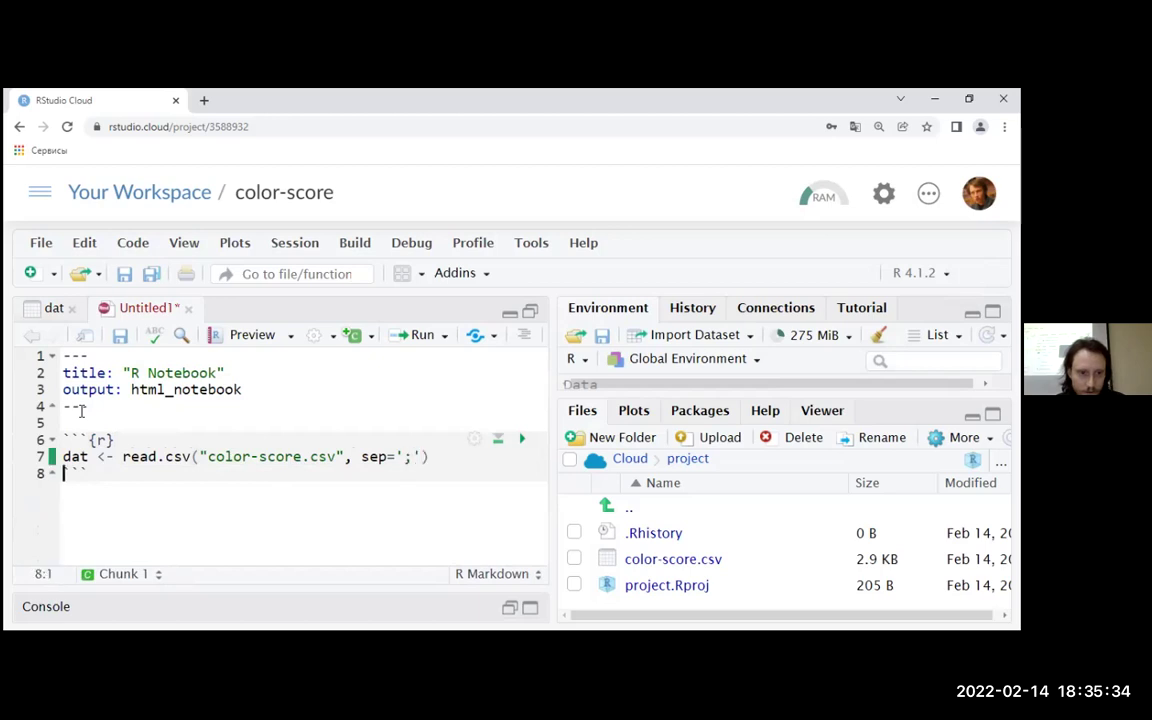
Step: Start a second R code chunk below the import chunk and enter dat$score in it
key(End)
key(Return)
key(Return)
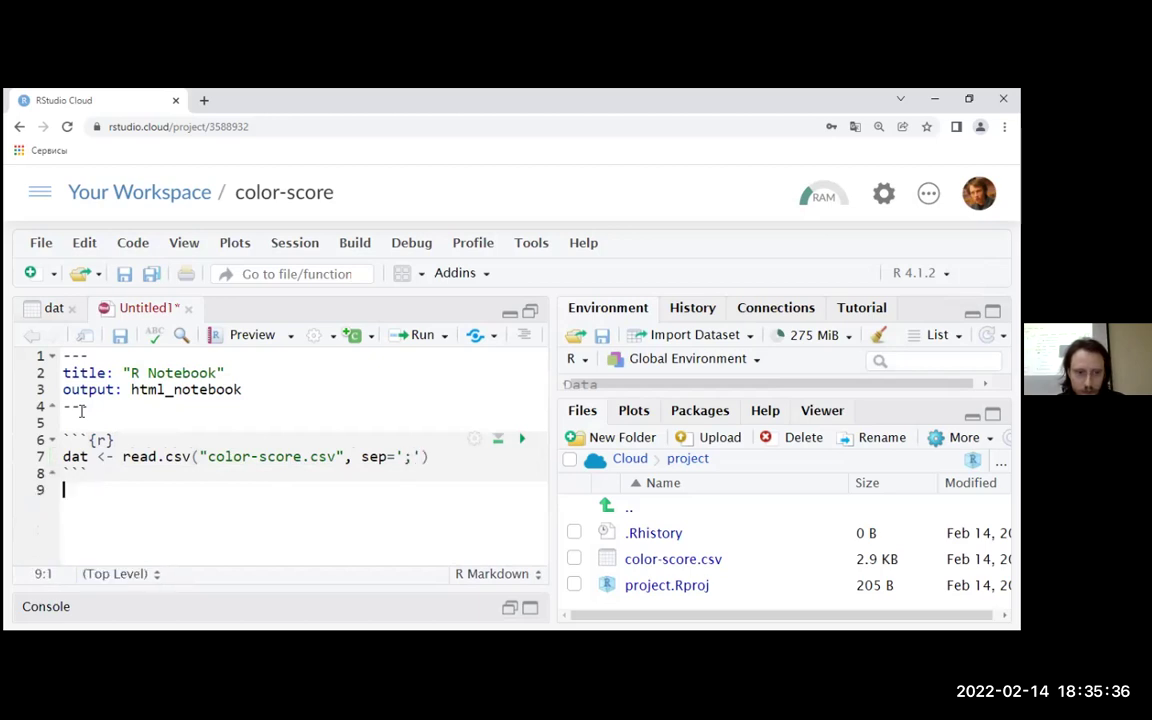
text(```{r)
key(Return)
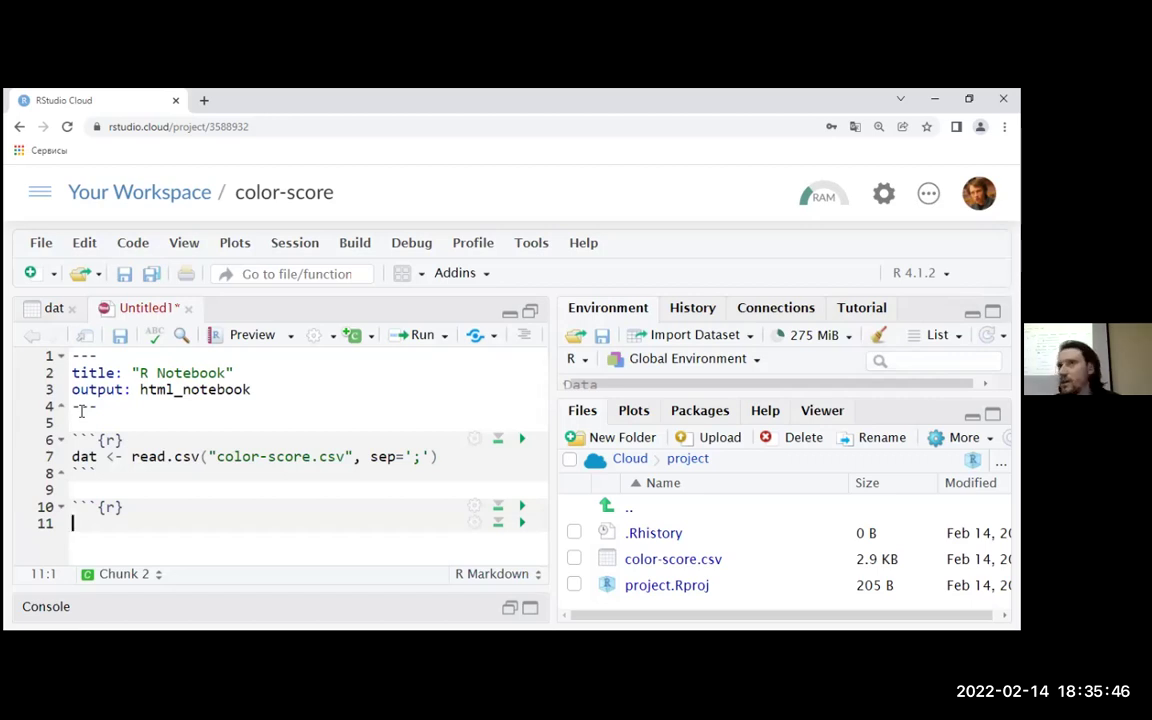
text(dat$)
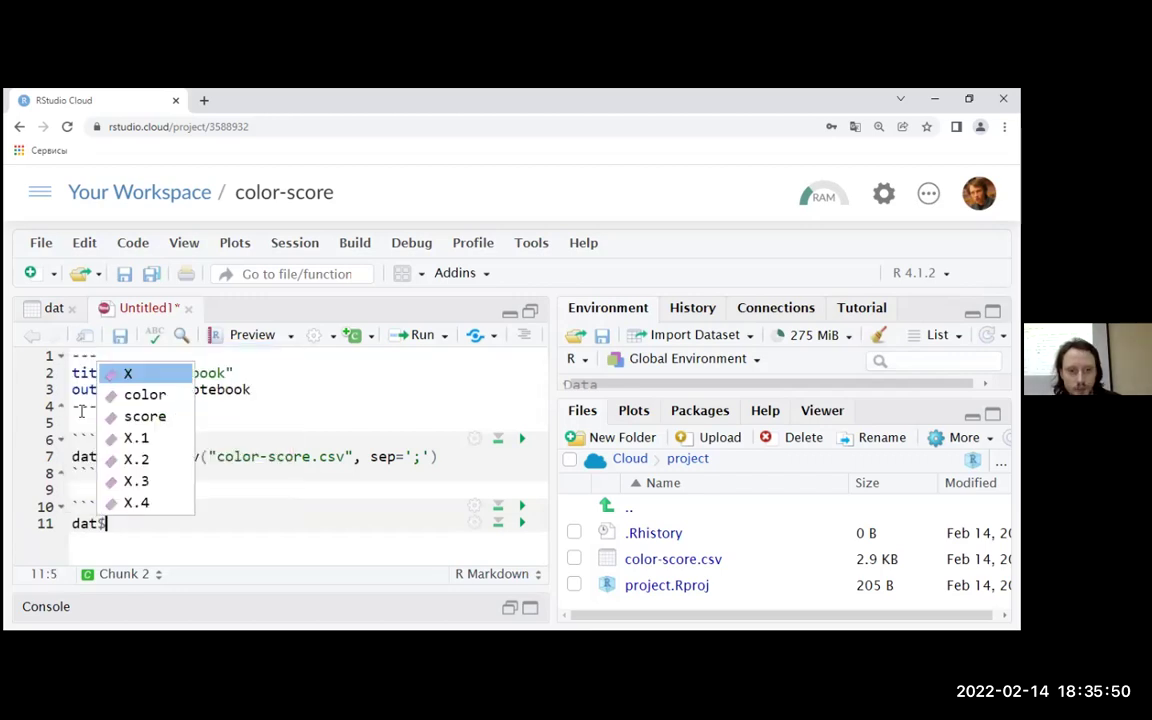
key(Down)
key(Down)
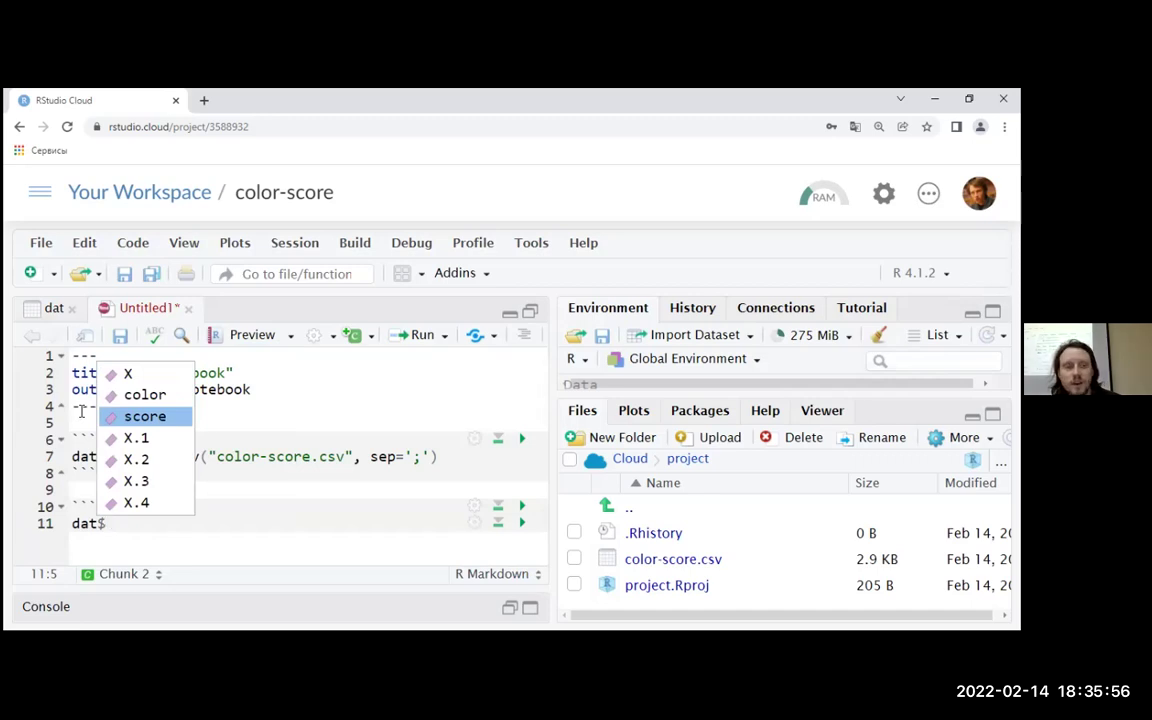
key(Return)
Step: Wrap dat$score in the is.na() function and close the second code chunk
key(Left)
key(Left)
key(Left)
key(Left)
key(Left)
key(Left)
key(Left)
key(Left)
key(Left)
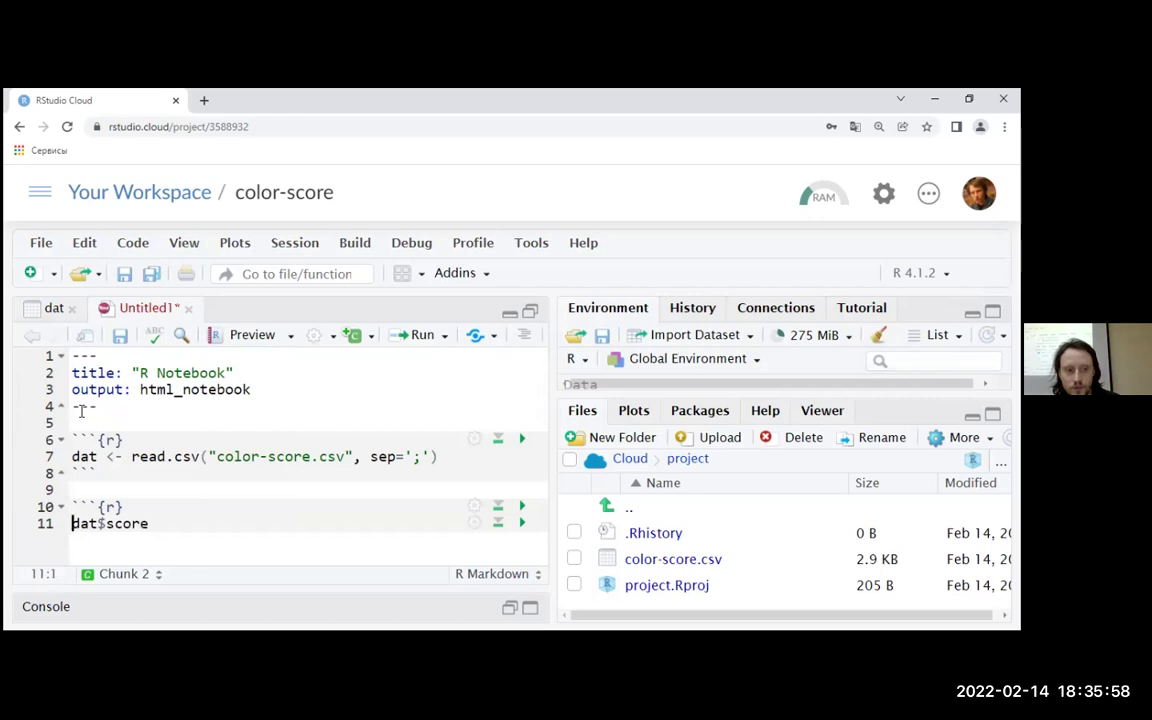
text(is.n)
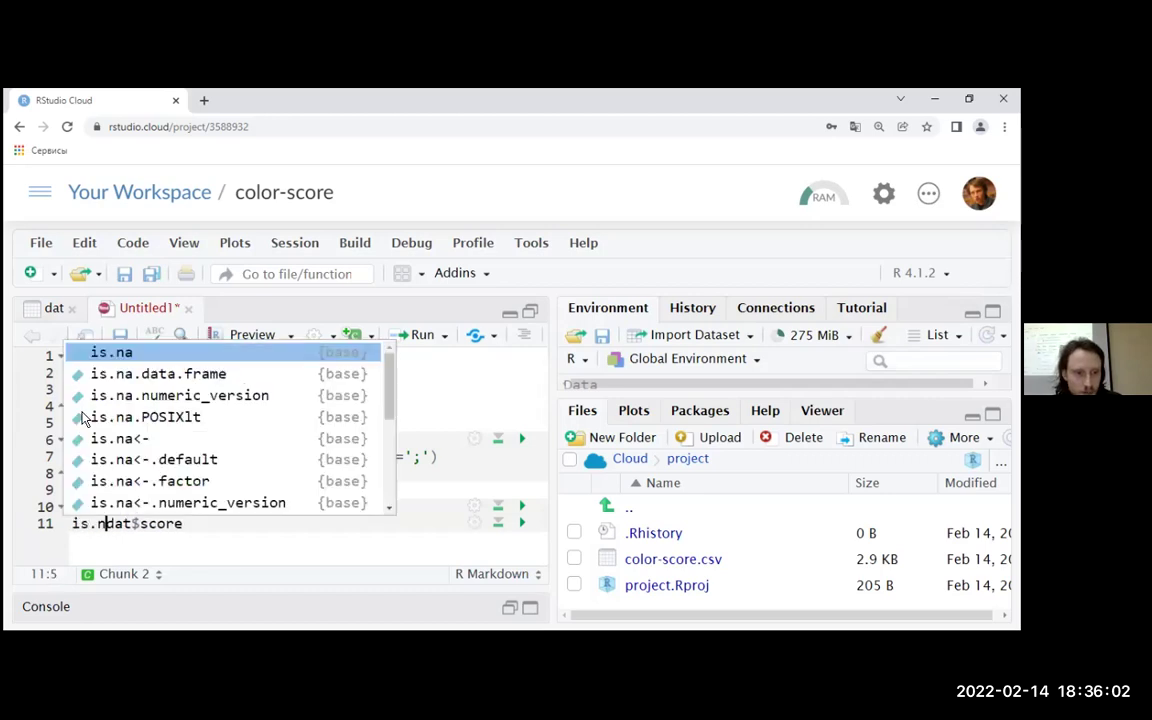
key(Tab)
key(Right)
key(Right)
key(Right)
key(Right)
key(Right)
key(Right)
key(Right)
key(Right)
key(Right)
text())
key(Return)
text(```)
Step: Extend the is.na test to dat[is.na(dat$score),] and run the line to list rows with missing scores
key(Up)
key(Home)
text(dat[)
key(Right)
key(Right)
key(Right)
key(Right)
key(Right)
key(Right)
key(Right)
key(Right)
key(Right)
key(Right)
key(Right)
key(Right)
key(Right)
key(Right)
key(Right)
key(Right)
text(,])
key(ctrl+Return)
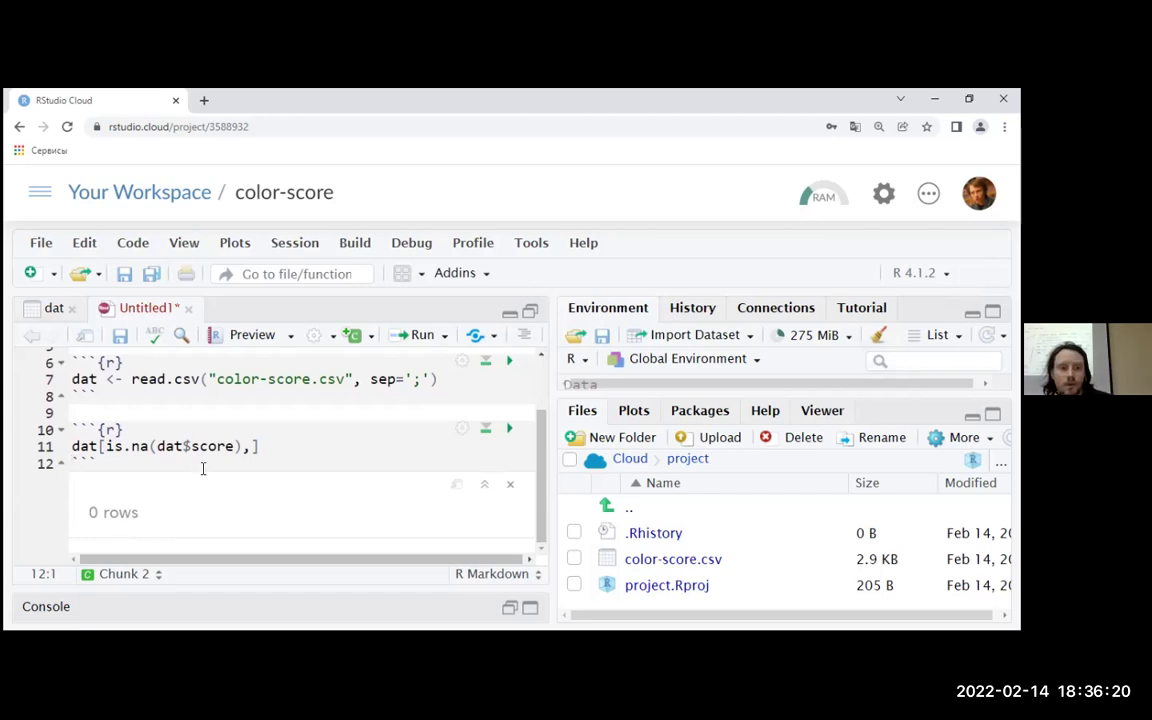
drag(240, 446, 158, 452)
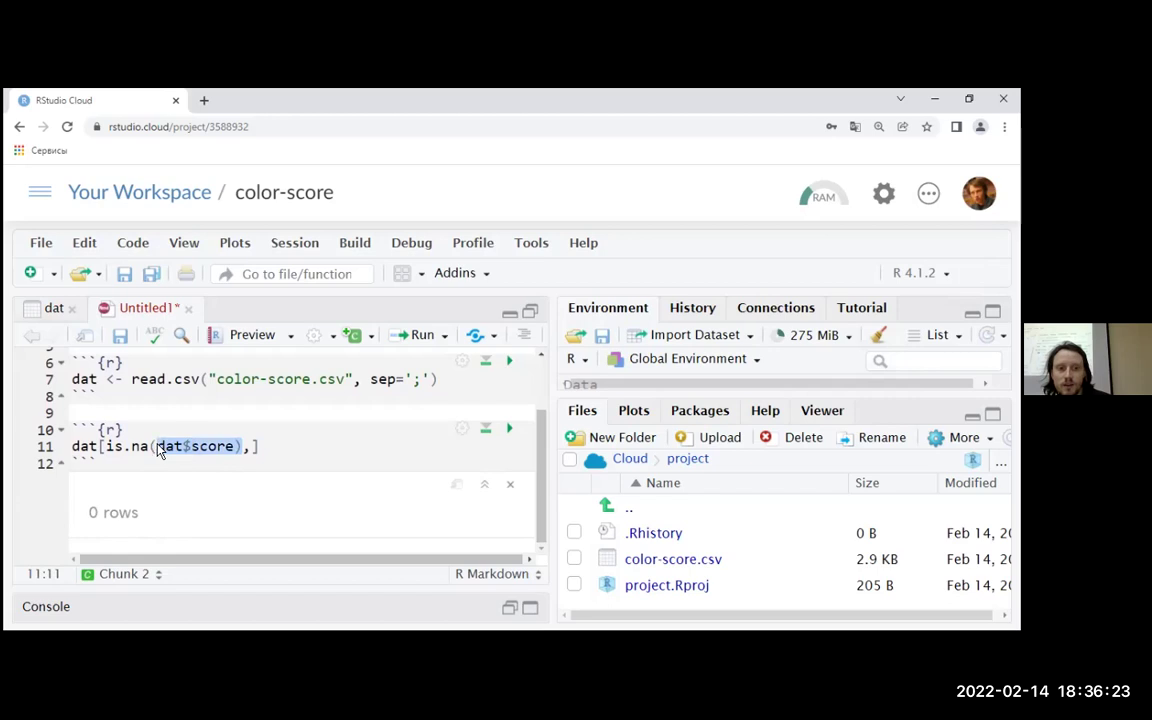
click(243, 446)
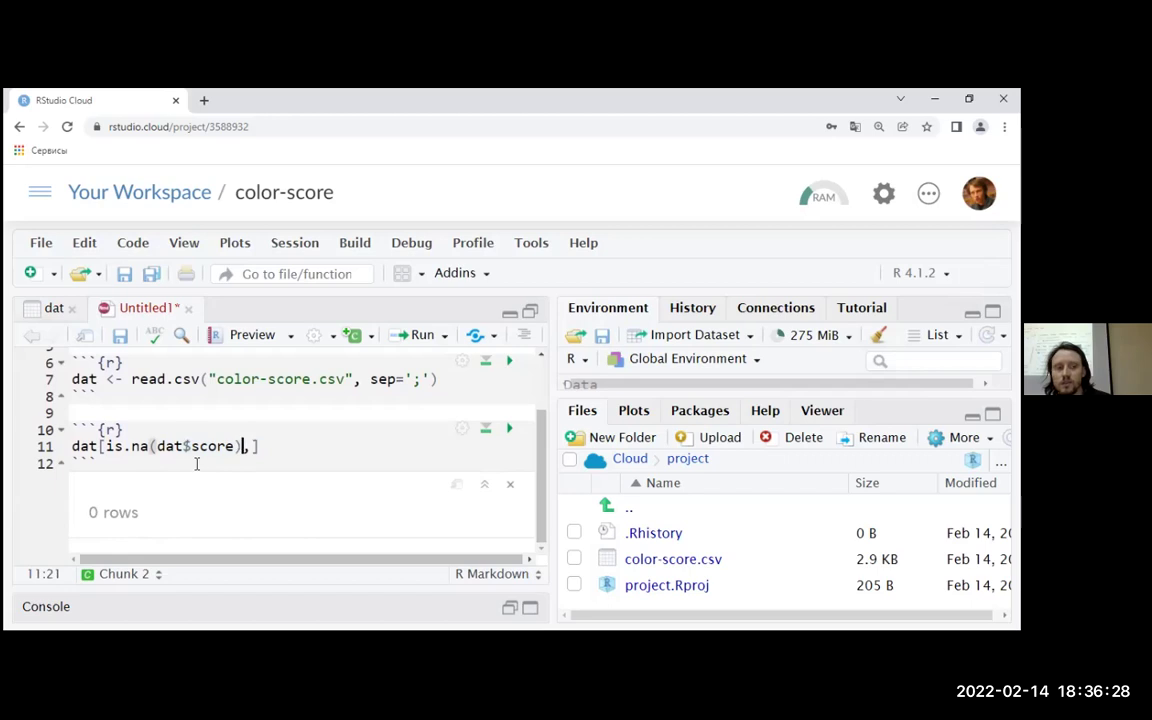
Step: Start a third R code chunk below the is.na chunk and enter dat$score in it
click(165, 463)
key(Return)
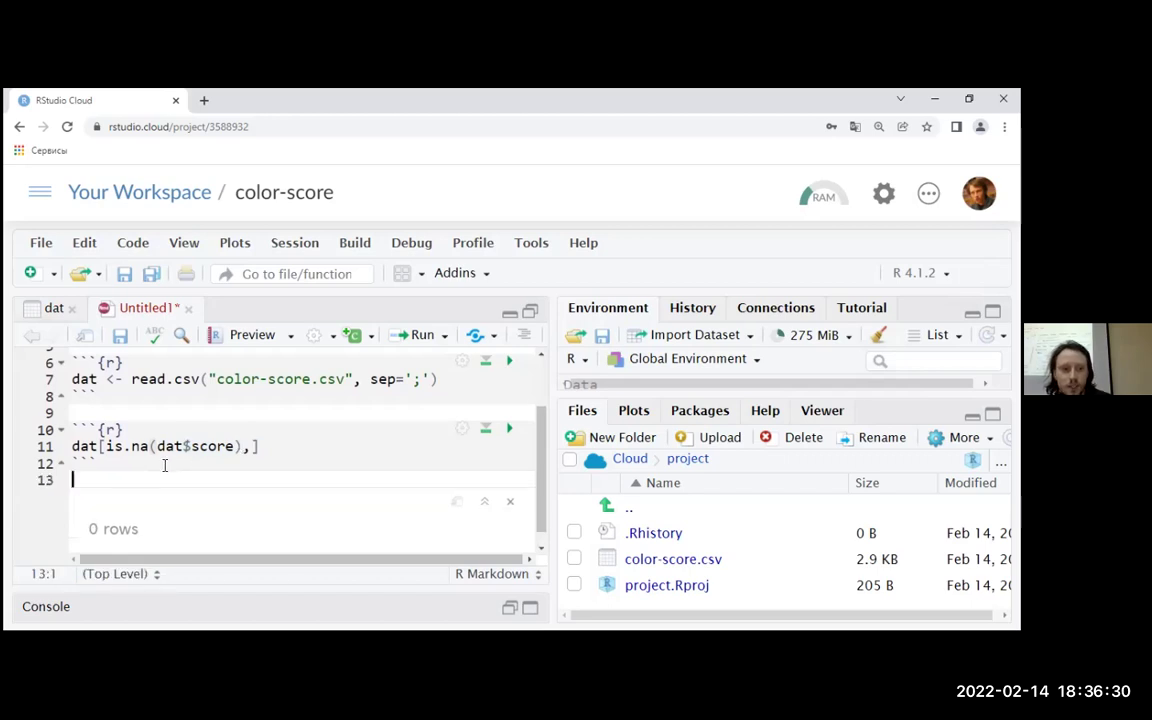
key(Return)
text(```{r})
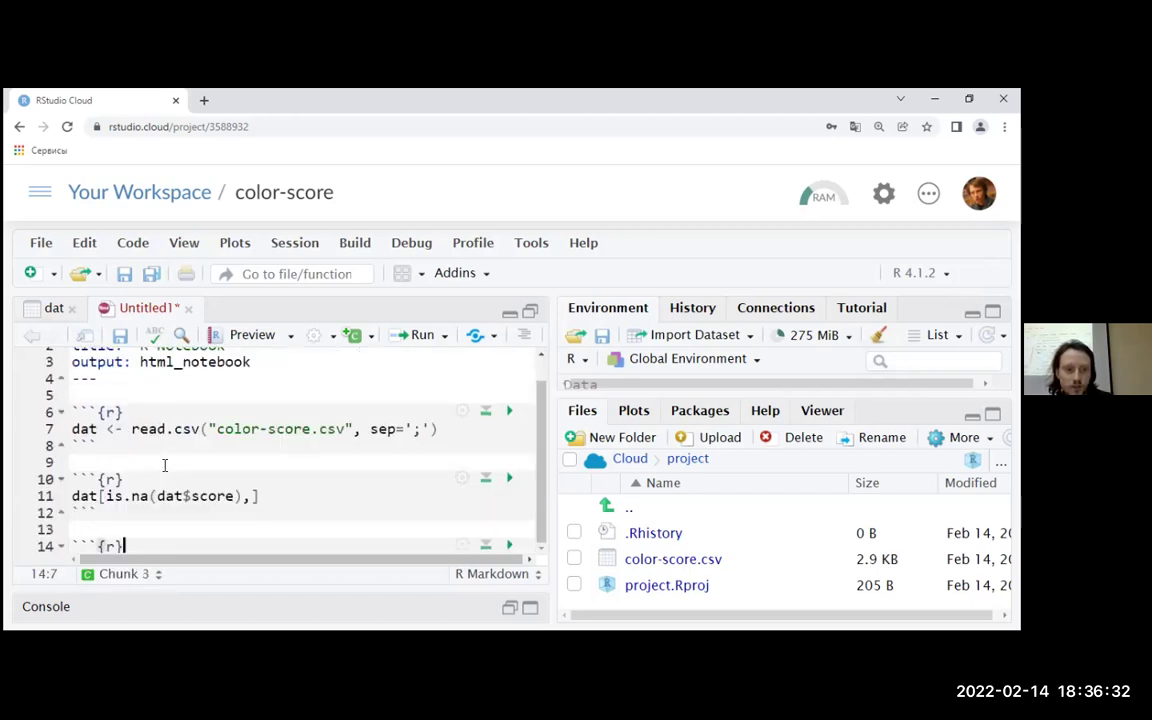
key(Return)
text(dat$sc)
key(Tab)
Step: Wrap dat$score in the third chunk in the as.numeric() function
key(Left)
key(Left)
key(Left)
key(Left)
key(Left)
key(Left)
key(Left)
key(Left)
key(Left)
text(is.numerc)
key(BackSpace)
key(BackSpace)
key(BackSpace)
key(BackSpace)
key(BackSpace)
key(BackSpace)
key(BackSpace)
key(BackSpace)
key(BackSpace)
text(as.numeric()
key(End)
text())
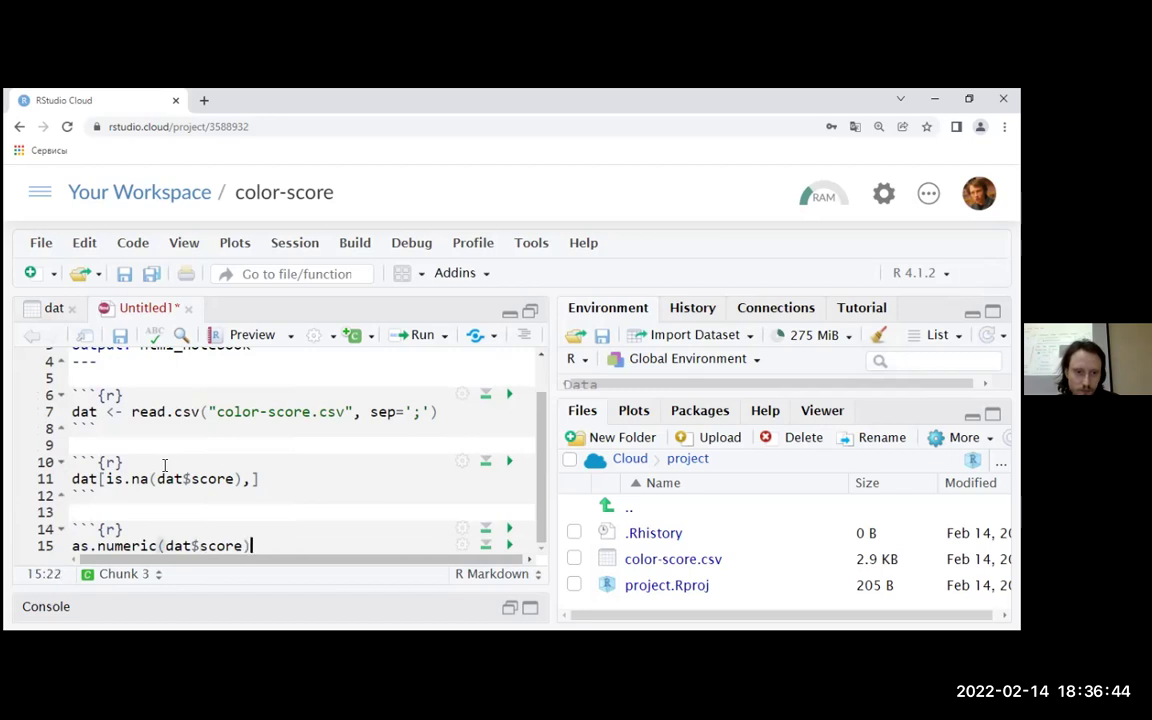
Step: Close the as.numeric chunk and run it to convert the scores to numbers
key(Down)
key(Up)
key(Home)
key(Down)
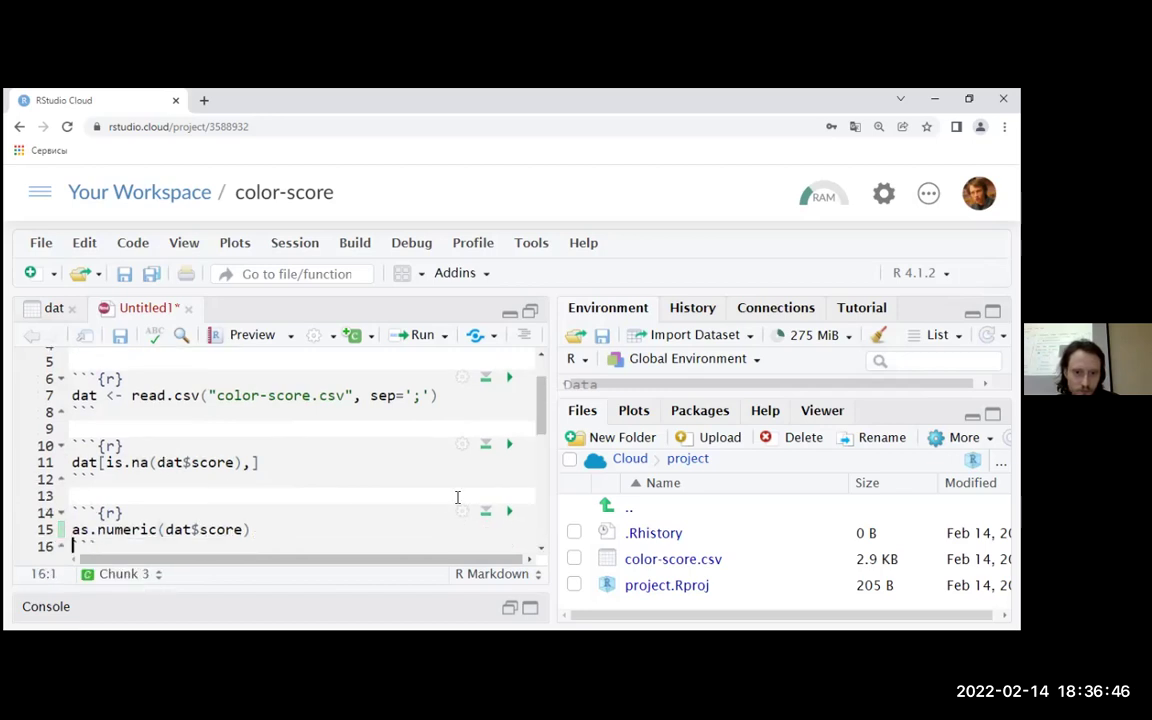
key(ctrl+shift+Return)
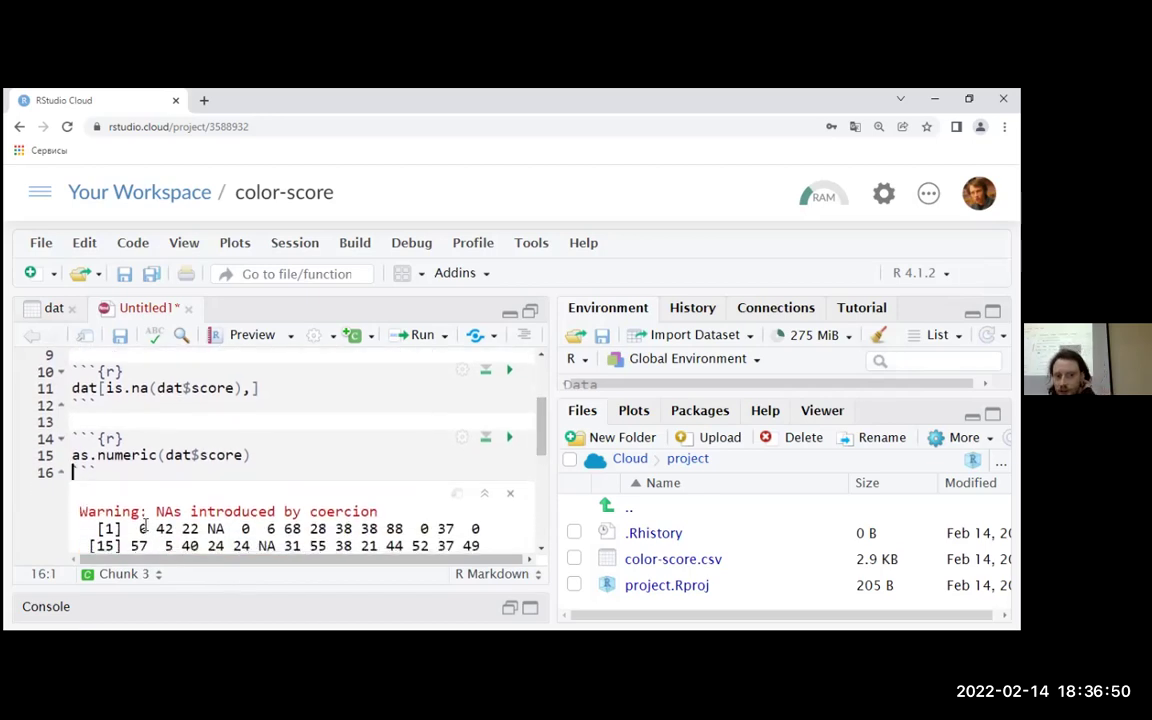
Step: Highlight the warning in the as.numeric chunk's output and examine the converted scores
drag(80, 511, 373, 512)
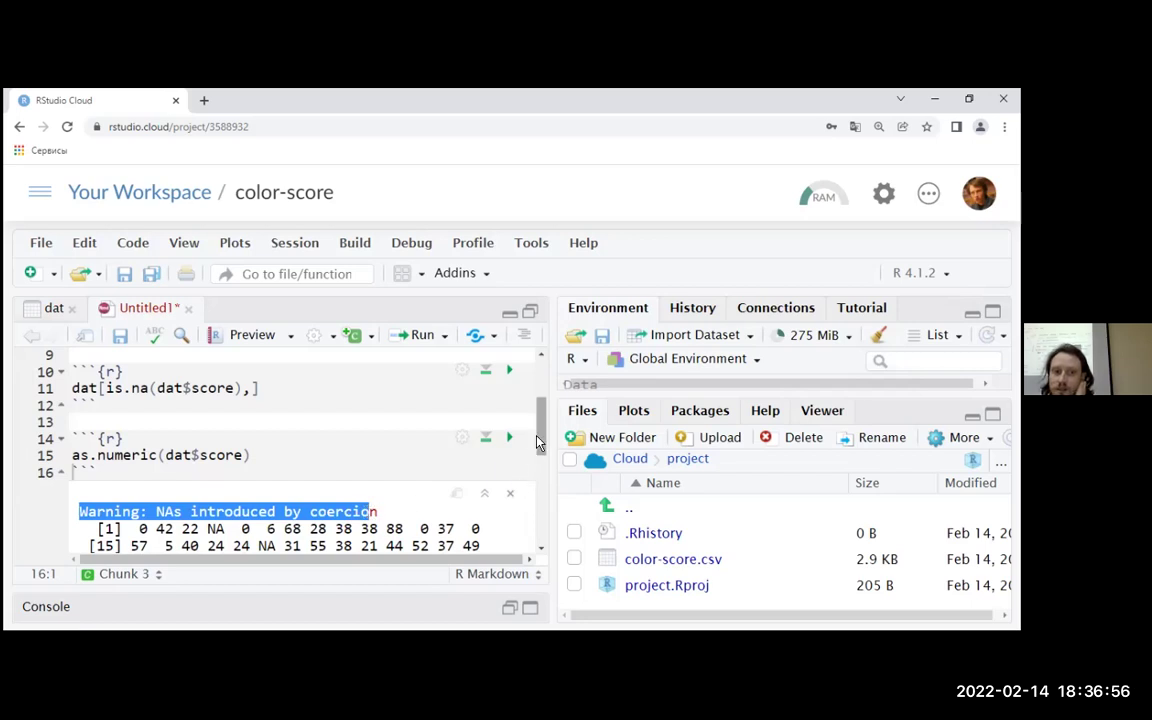
scroll(410, 520, down, 3)
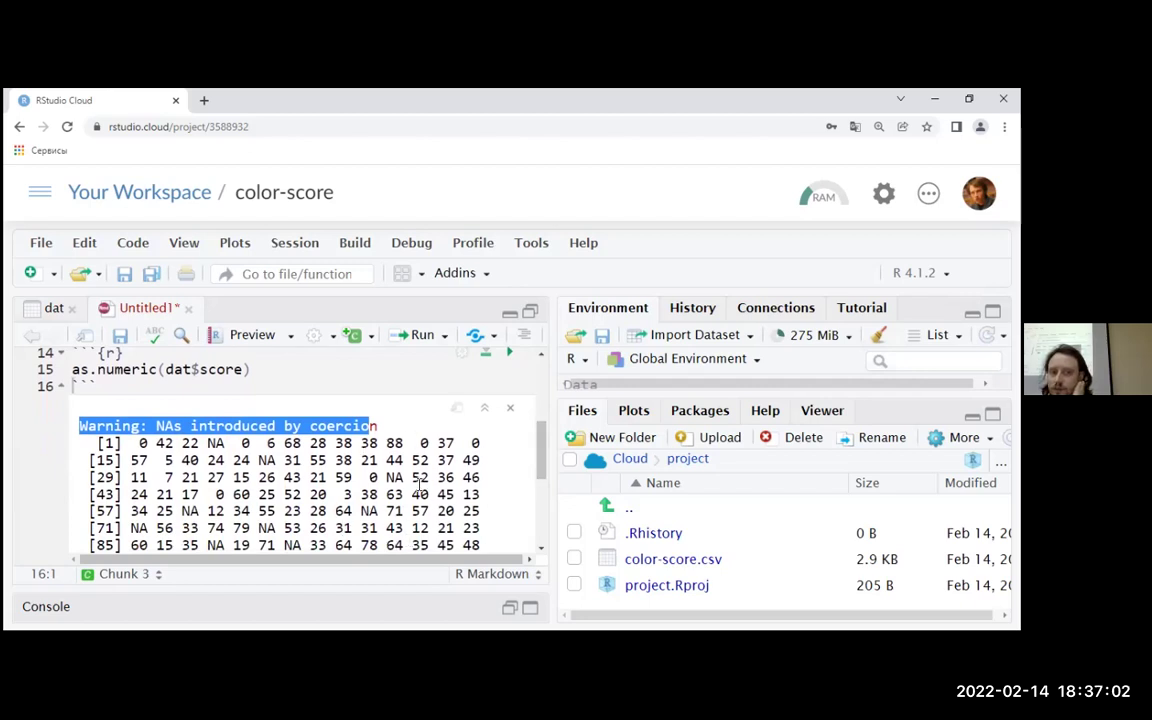
click(232, 510)
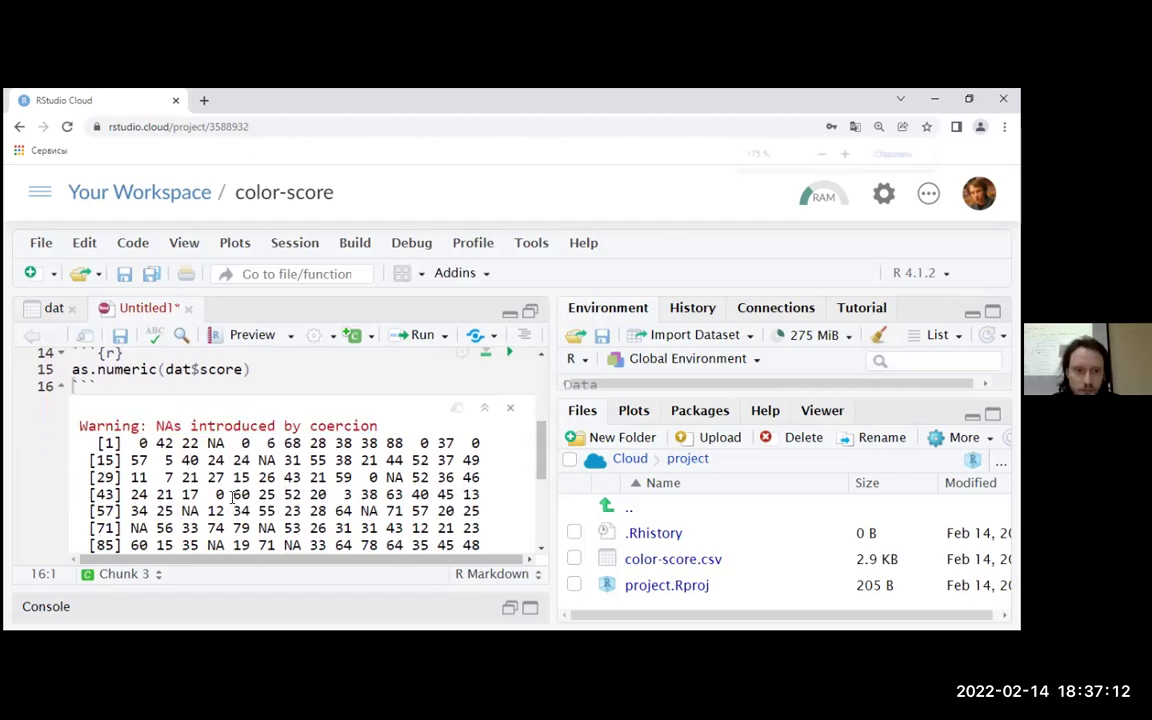
Step: Zoom in on the page and switch the browser to full-screen mode
key(ctrl+plus)
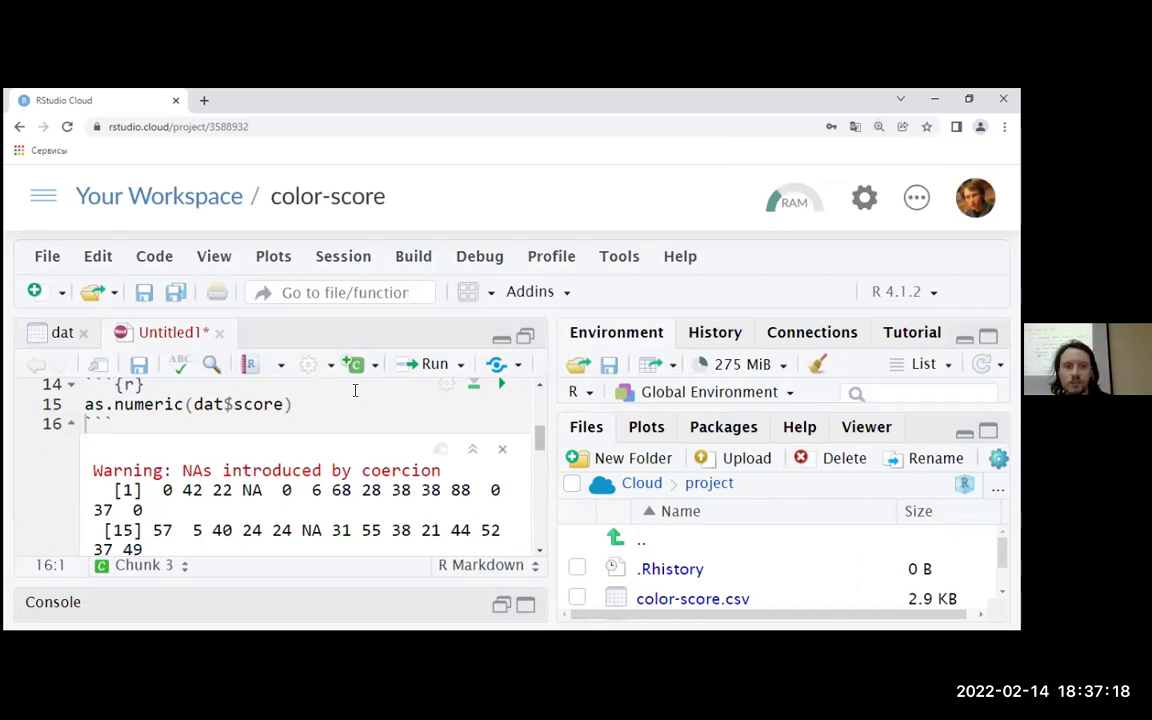
click(866, 196)
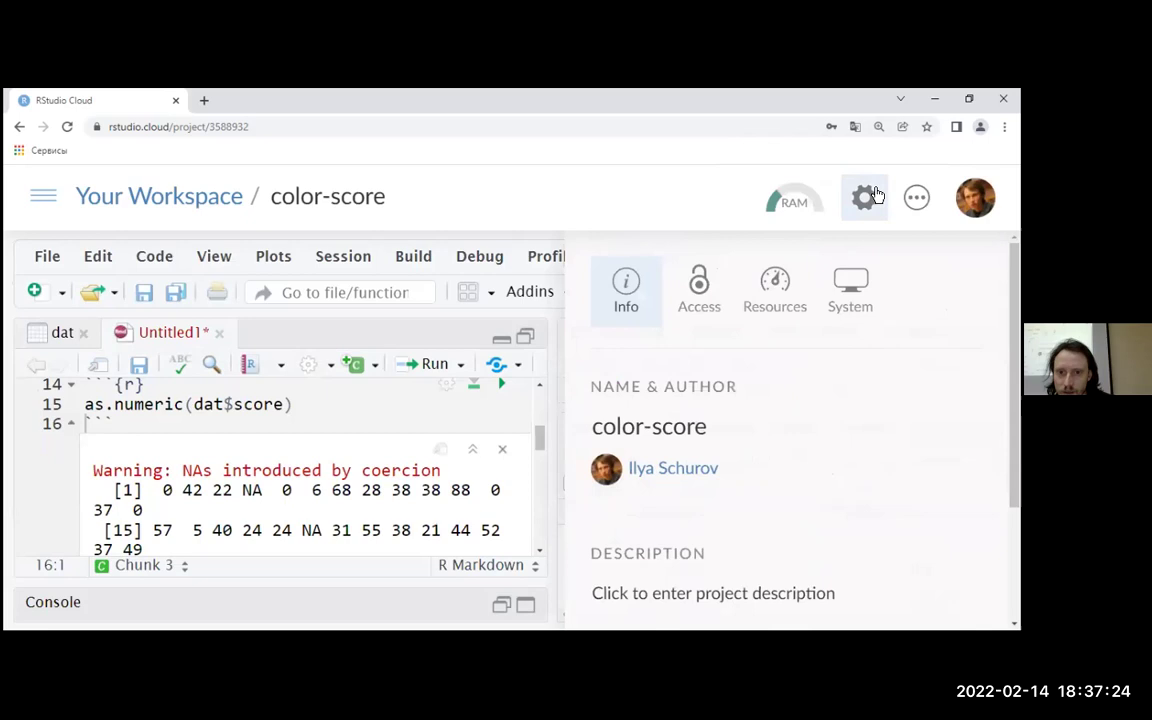
click(873, 196)
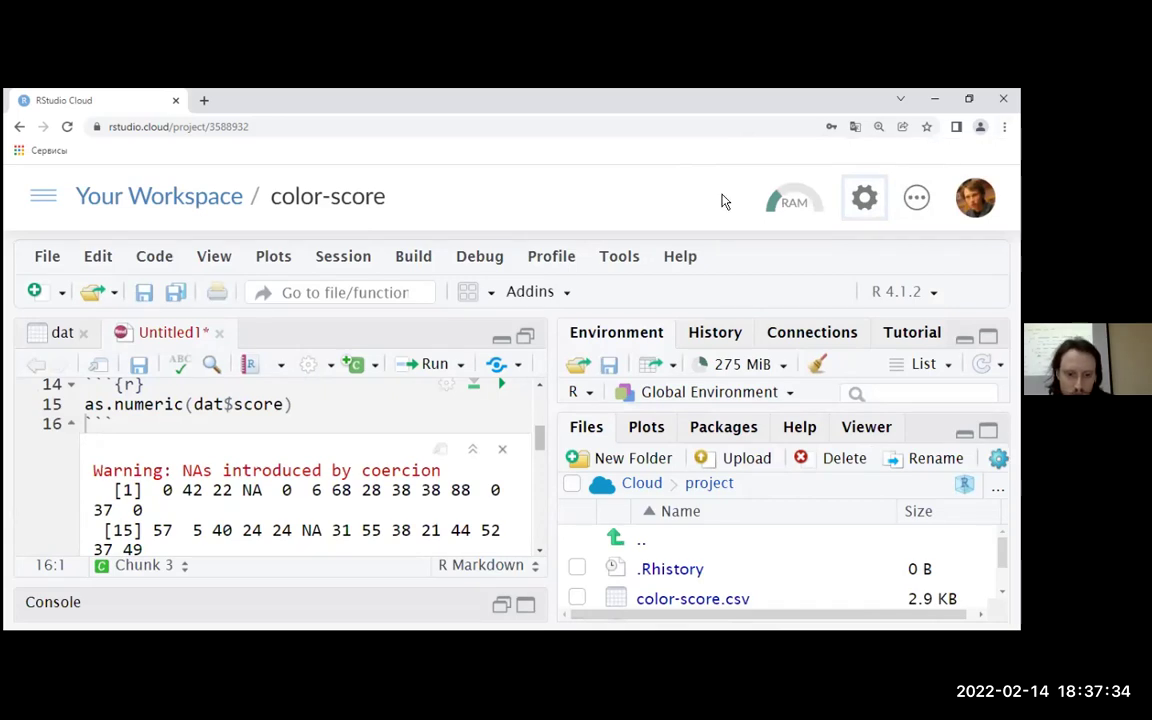
key(F11)
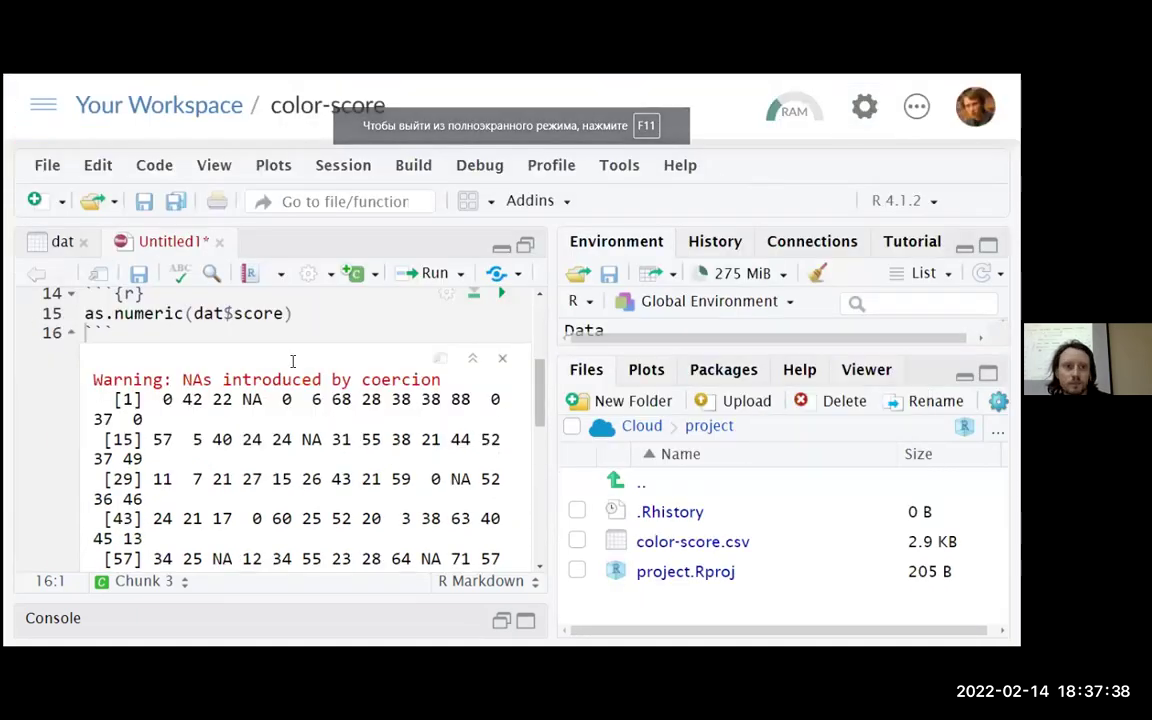
Step: Start a new line below the as.numeric chunk, separated from it by a blank line
click(295, 313)
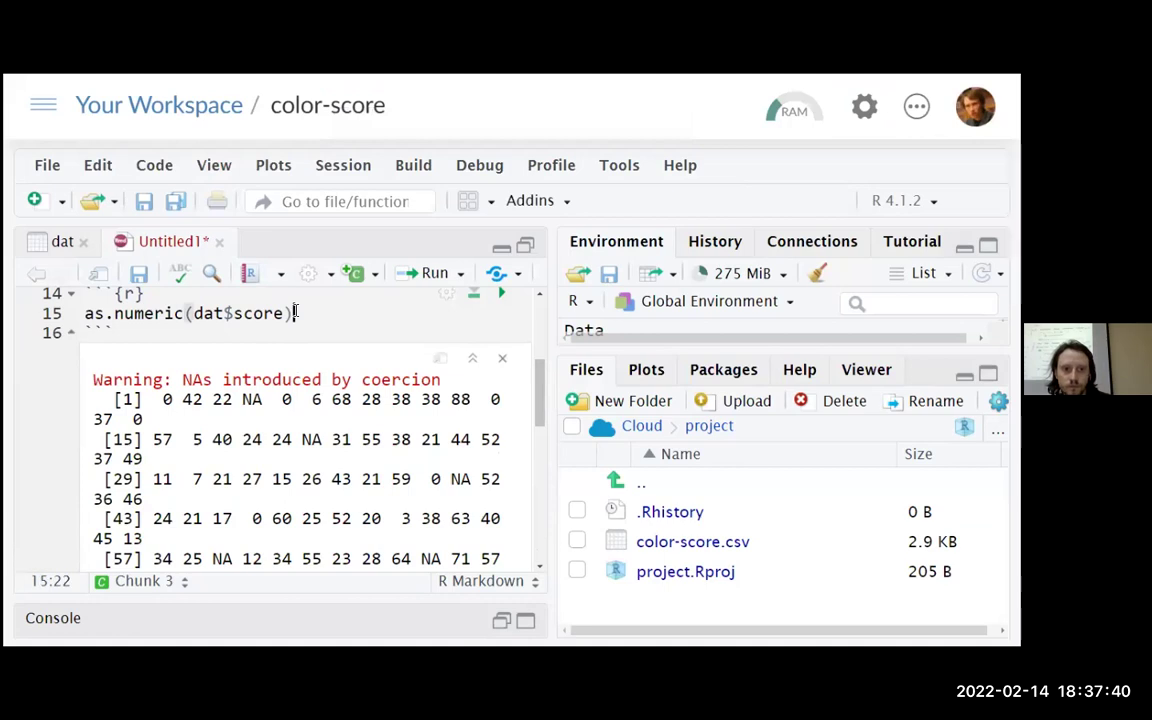
key(Left)
key(Left)
key(Left)
key(Left)
key(Left)
key(Down)
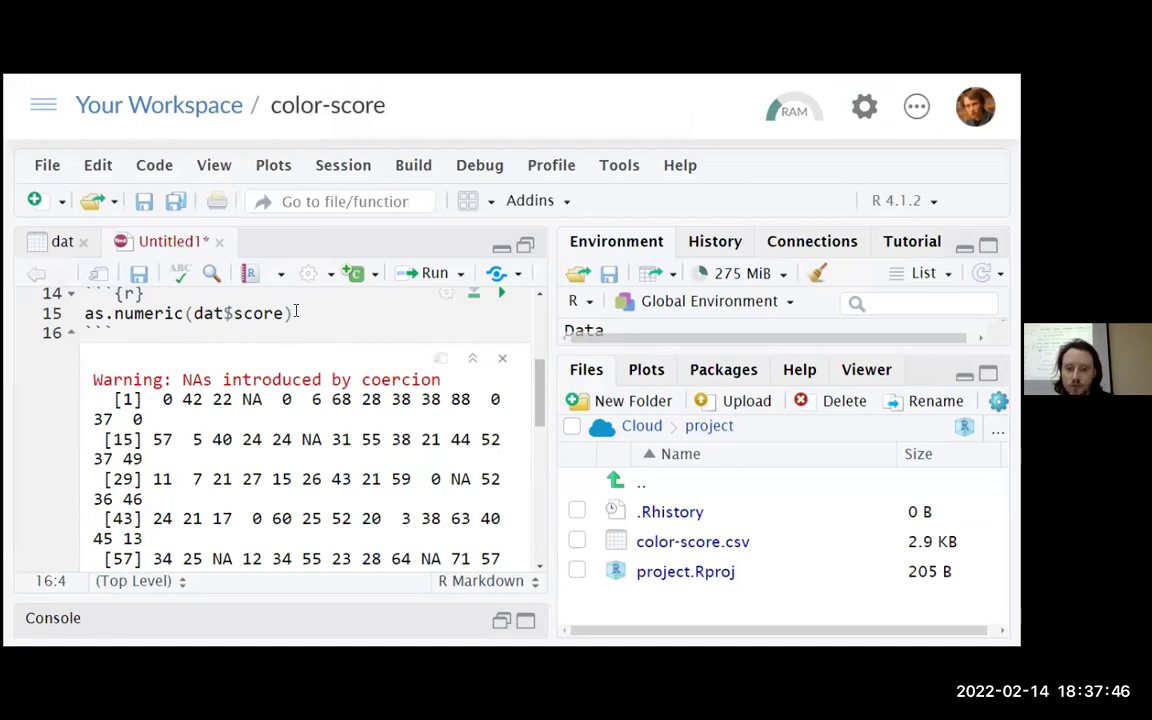
key(Return)
key(Return)
text(```{r)
key(Return)
text(dat$score)
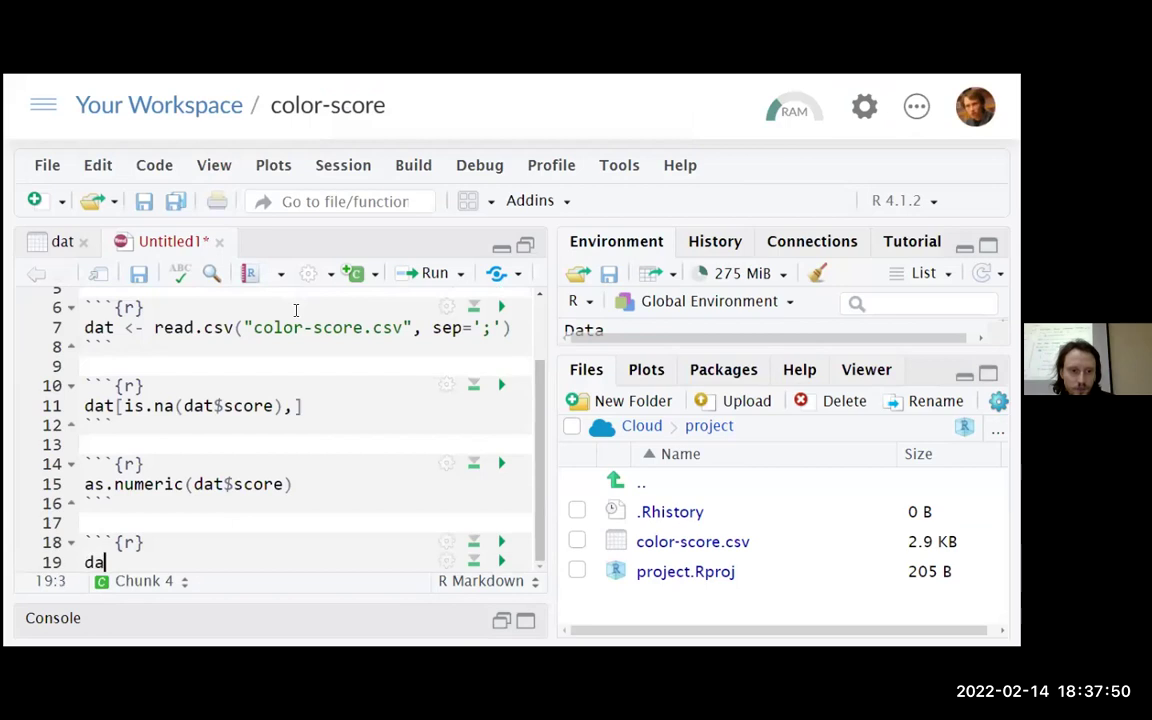
key(Up)
key(Right)
key(Left)
key(Left)
key(Left)
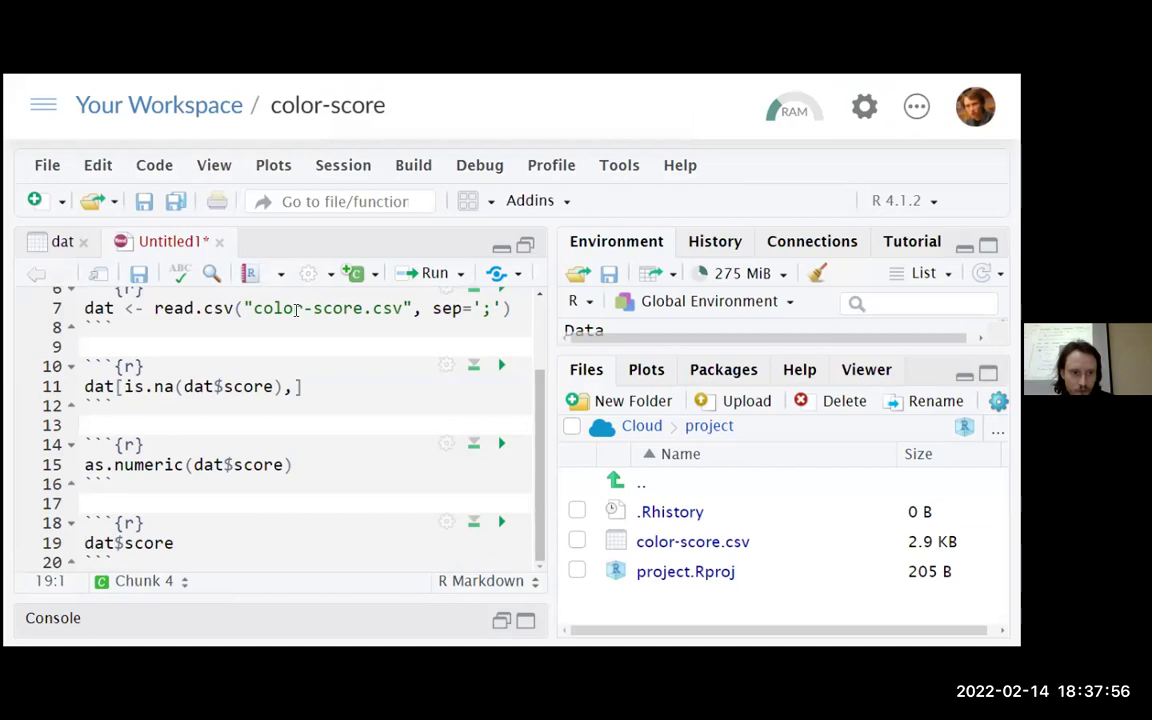
key(Up)
key(shift+Down)
key(shift+Down)
key(shift+End)
key(BackSpace)
text(##)
key(BackSpace)
key(BackSpace)
Step: Write the italic note "*Look at the rows that cannot be converted to numeric*" below the as.numeric chunk, in place of the dat$score chunk
text(*)
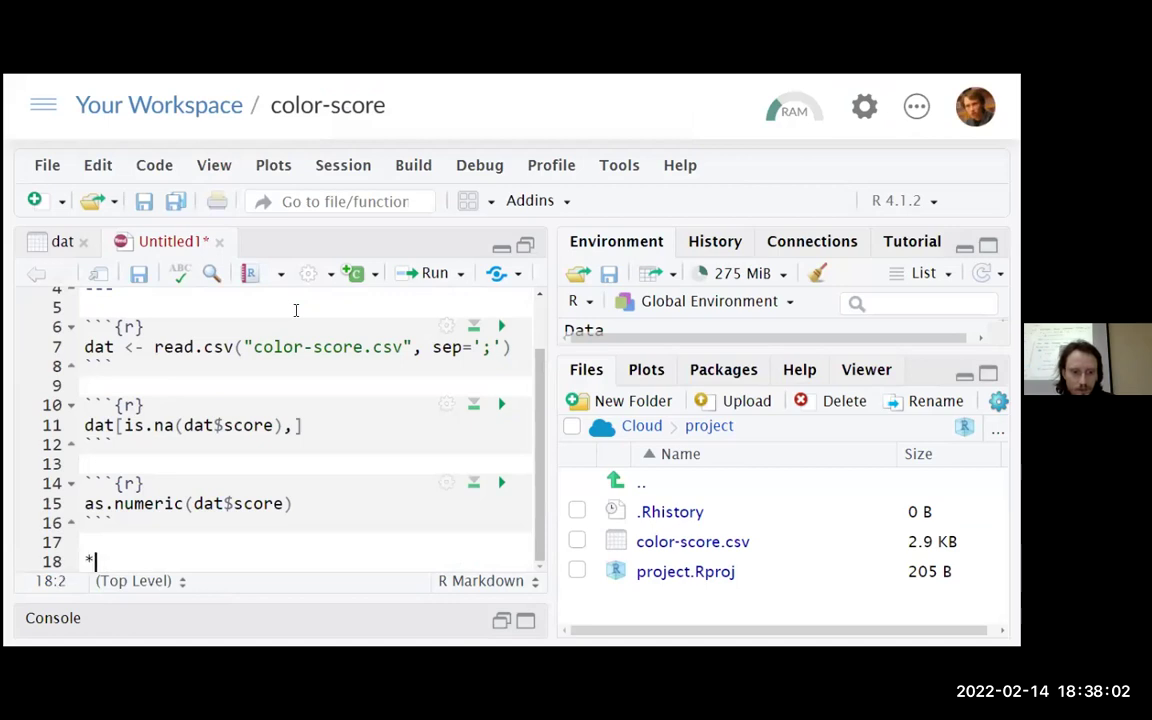
text(Look )
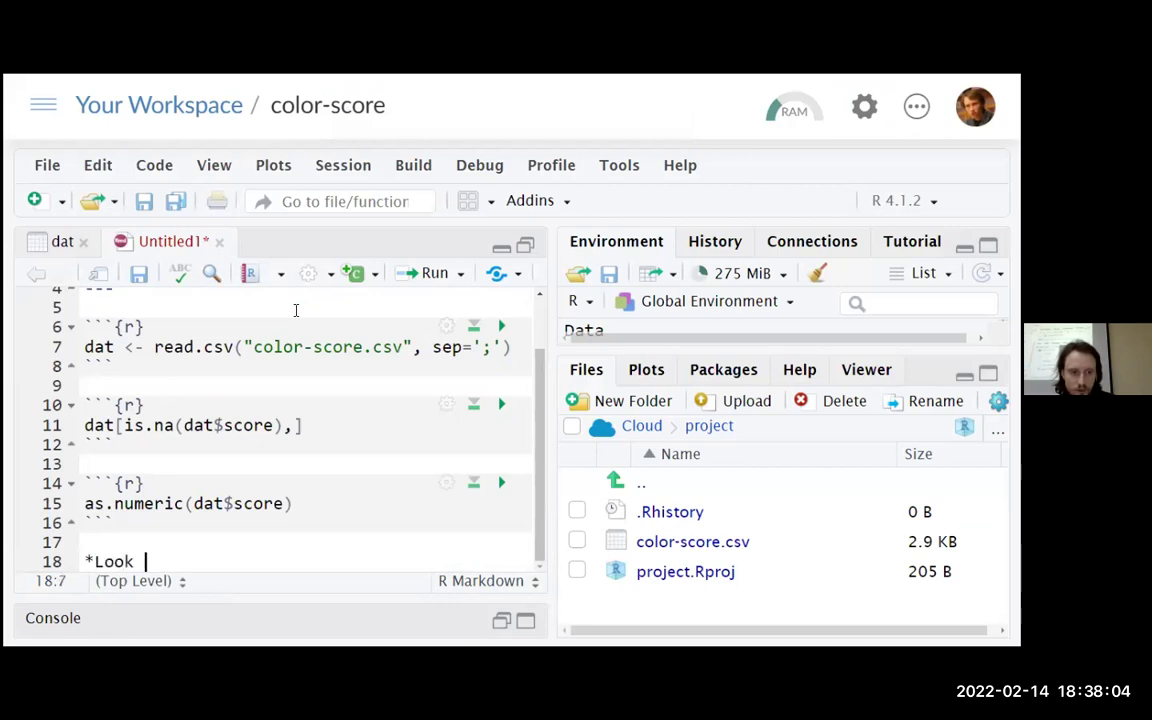
text(at the )
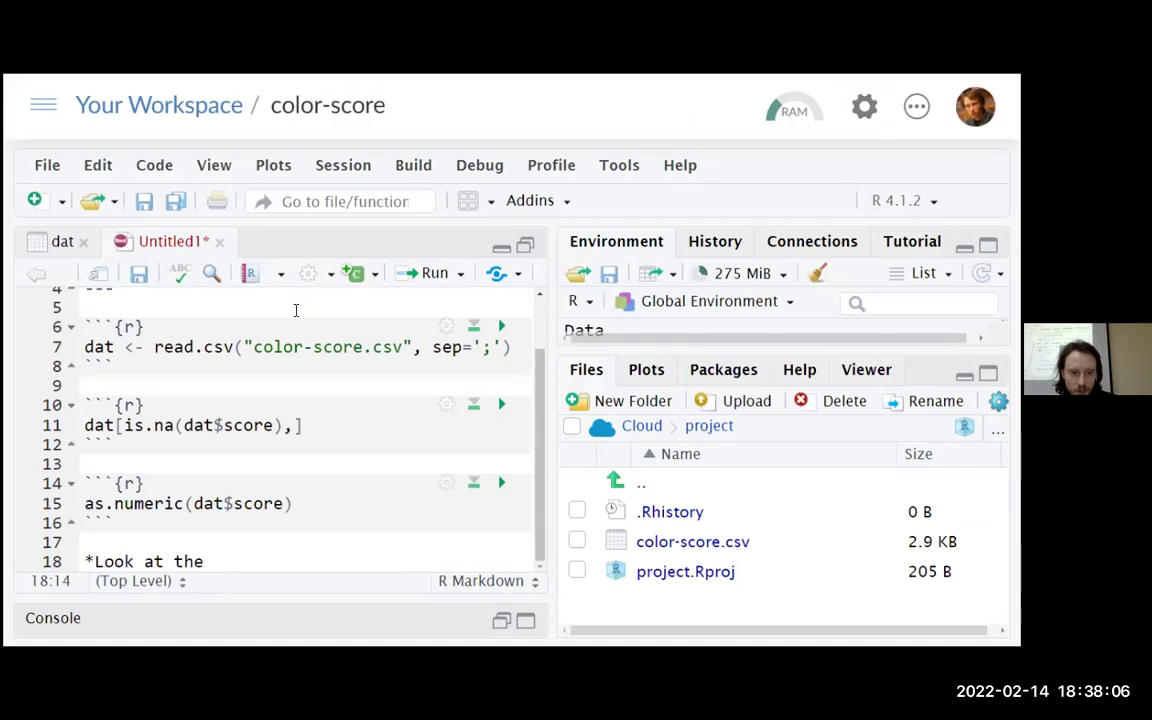
text(rows that )
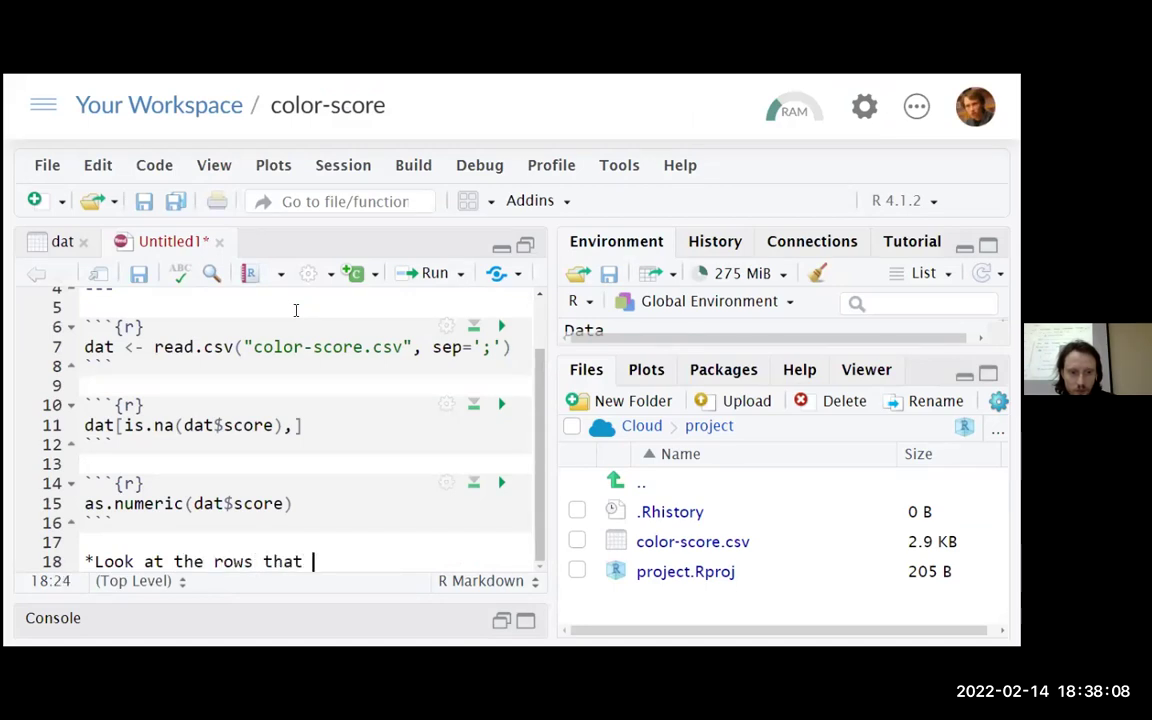
text(were)
key(BackSpace)
key(BackSpace)
key(BackSpace)
key(BackSpace)
key(BackSpace)
text(cannot be convr)
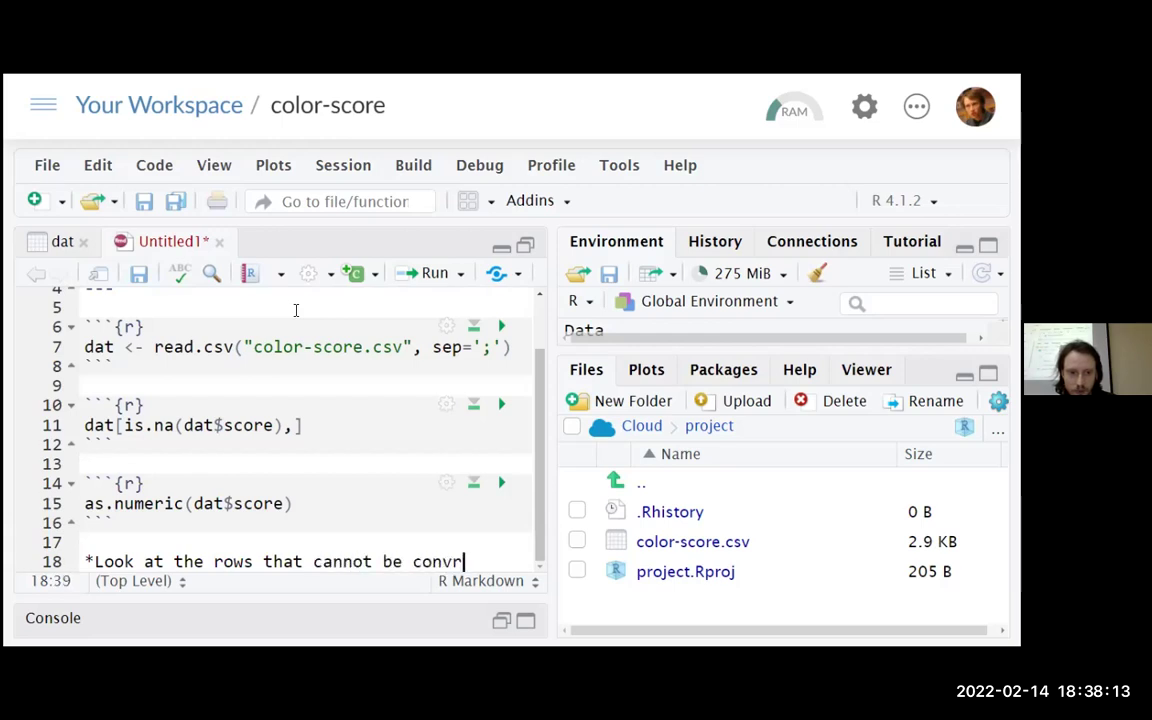
key(BackSpace)
text(erted to nu)
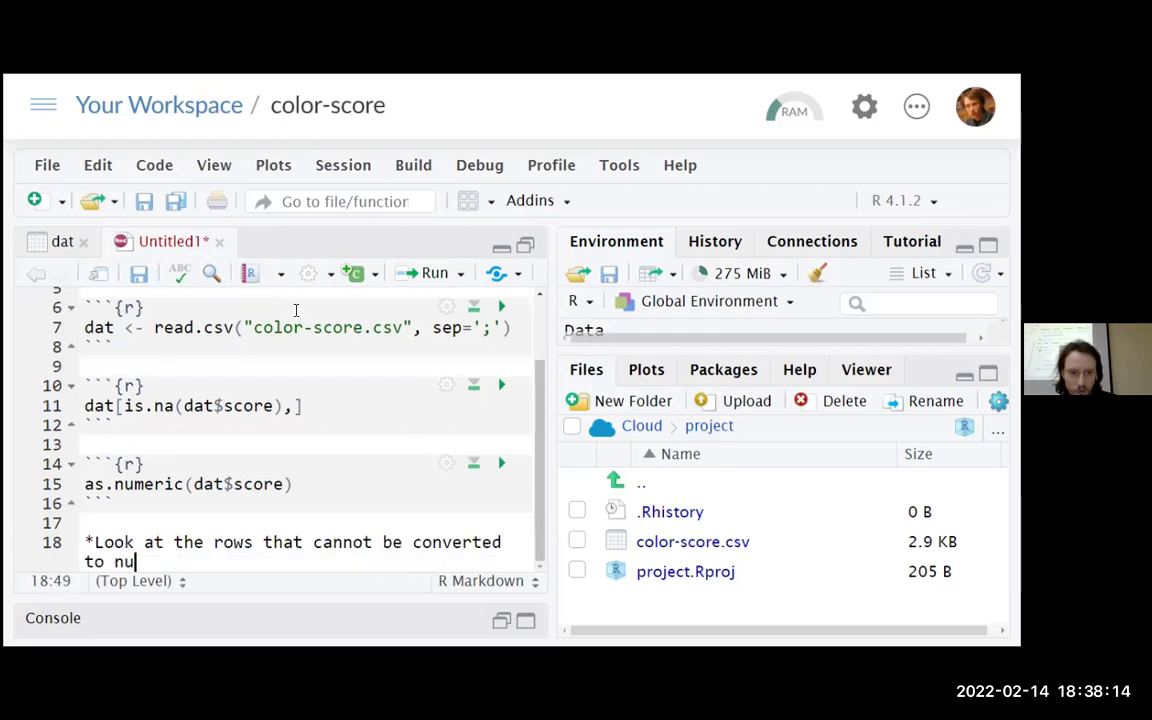
text(meric*)
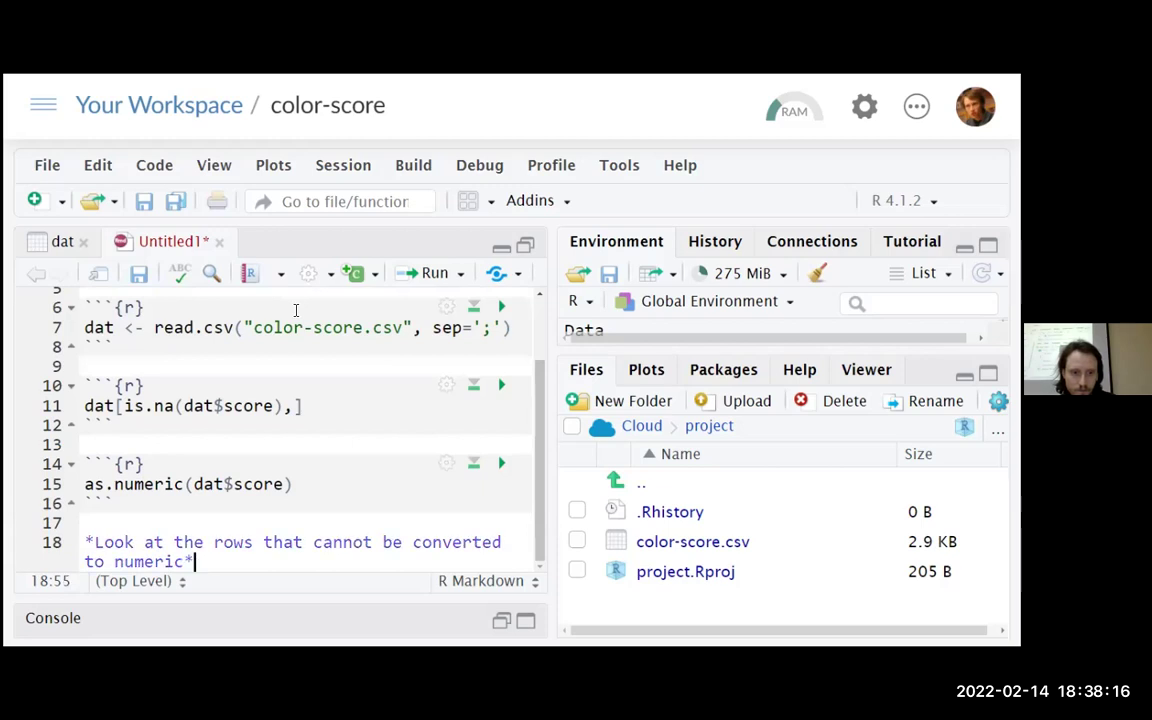
key(Return)
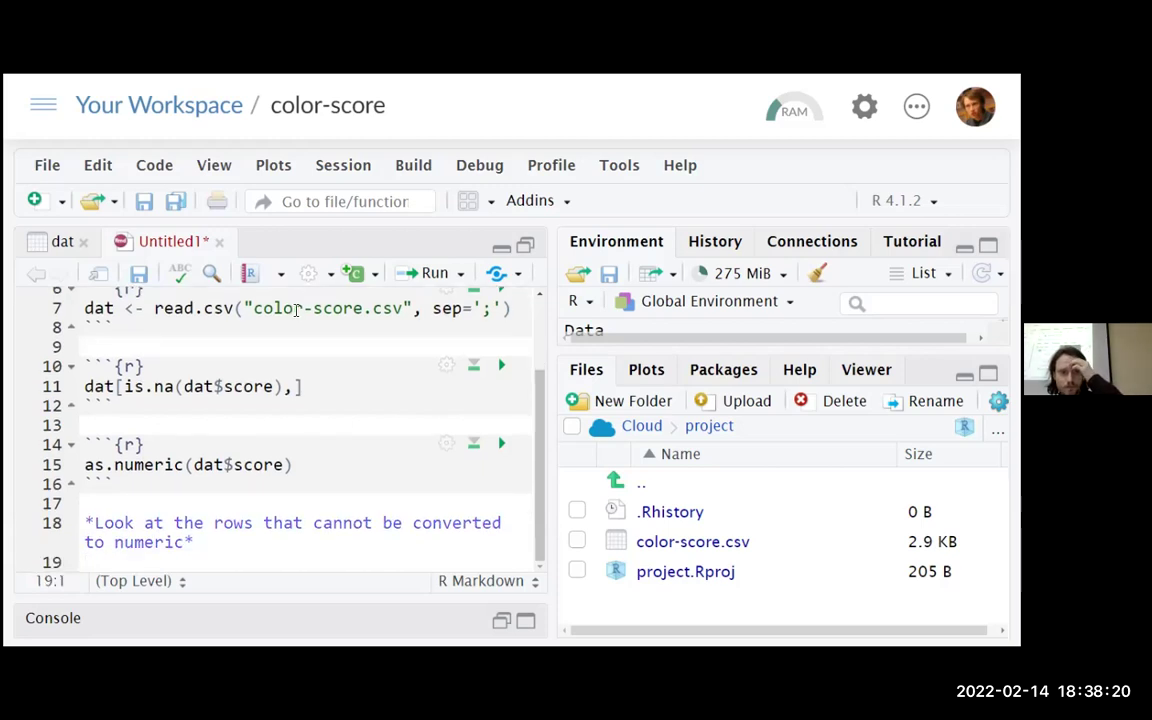
click(321, 456)
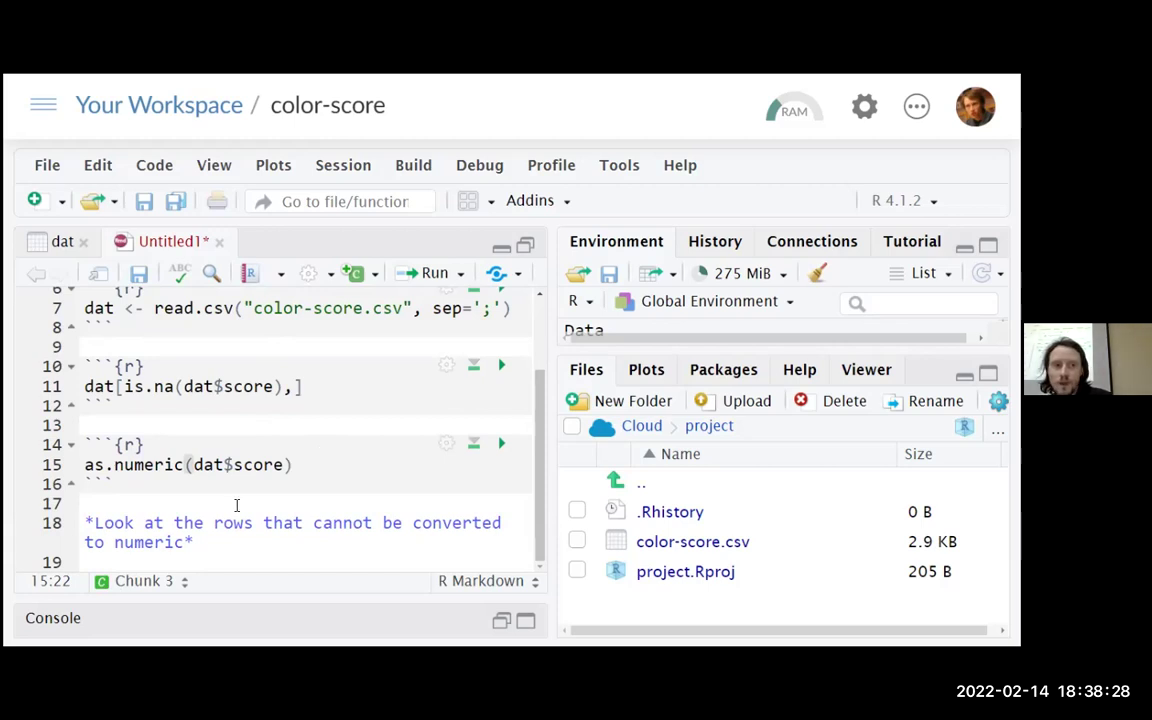
right_click(207, 548)
click(125, 542)
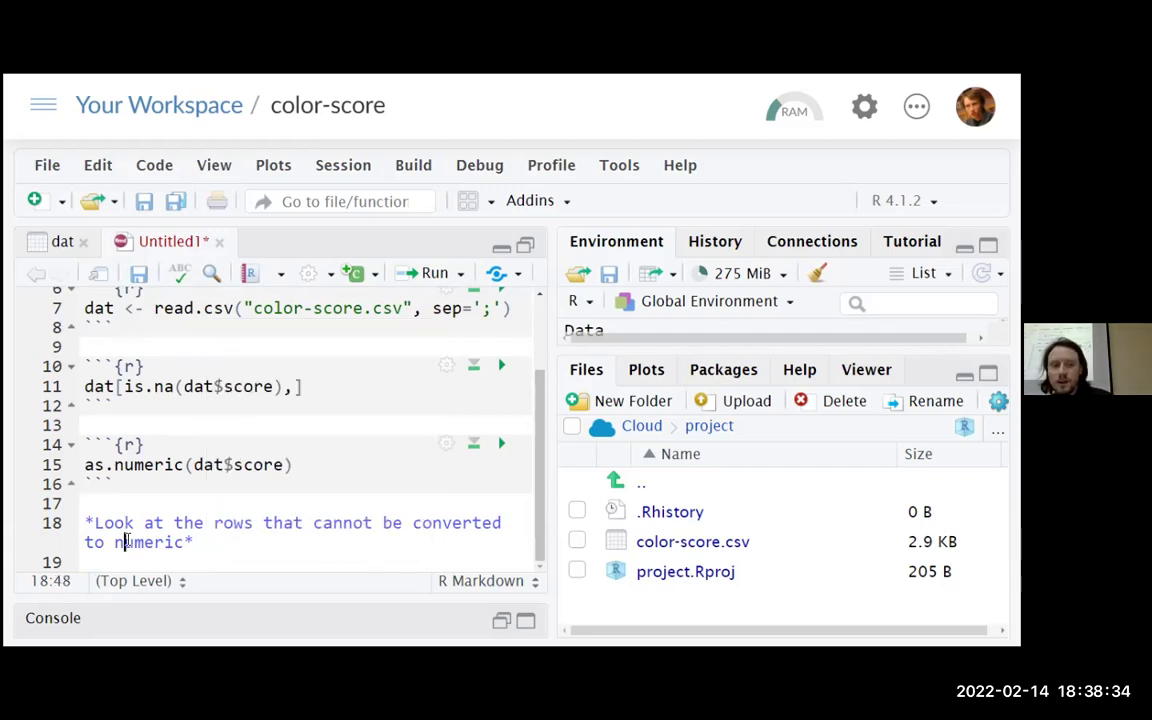
drag(190, 541, 233, 530)
click(249, 538)
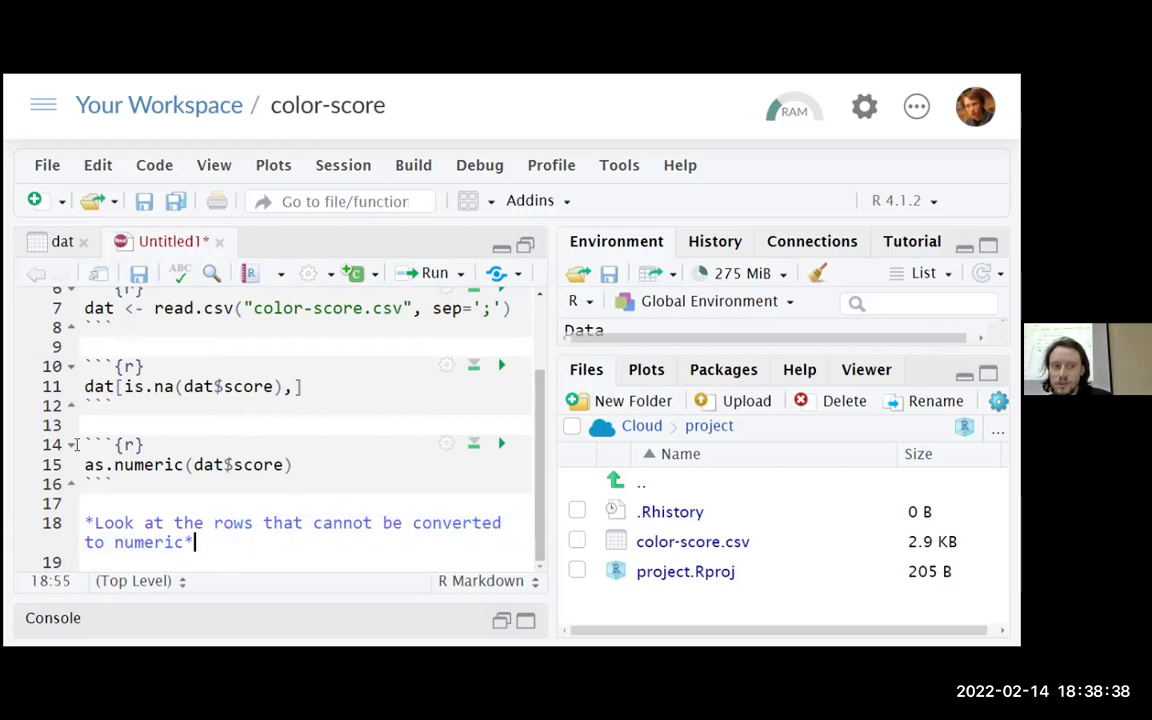